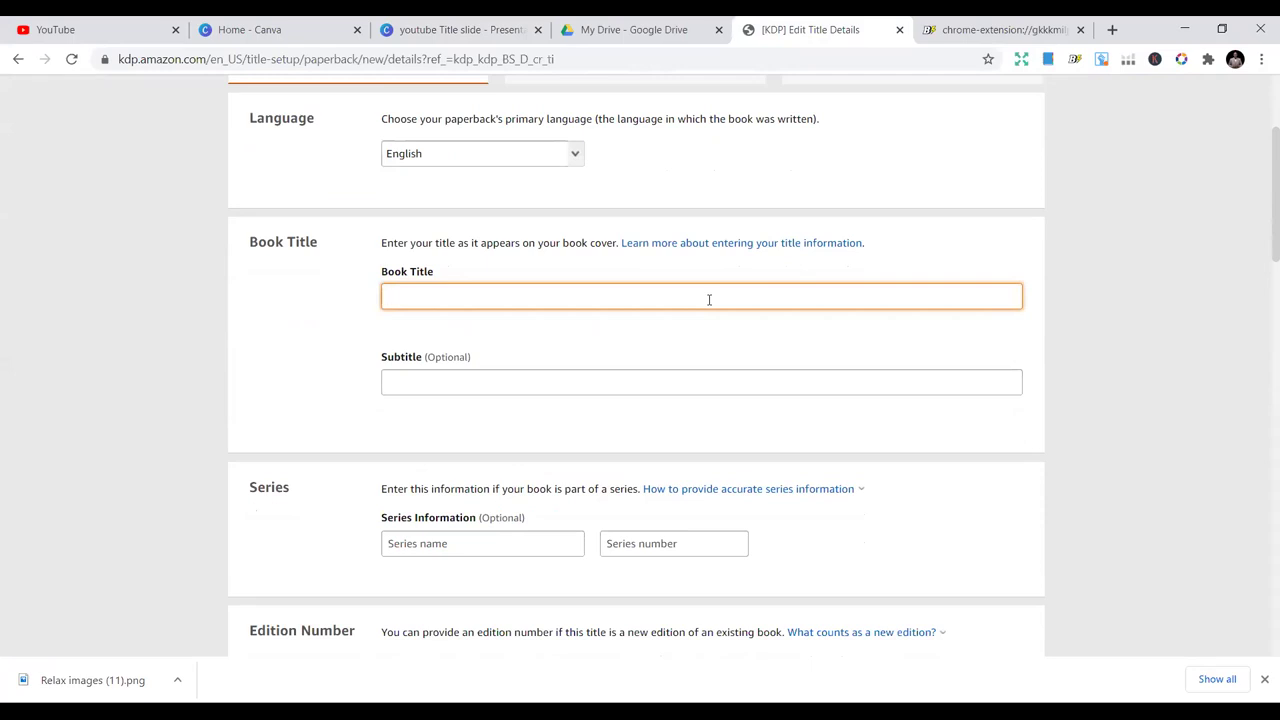
# Enter the book title "Notebook" and the subtitle "Composition notebook for primary kids : Gift for Kinderghhulehf"
pyautogui.write('Notebook')
pyautogui.click(654, 388)
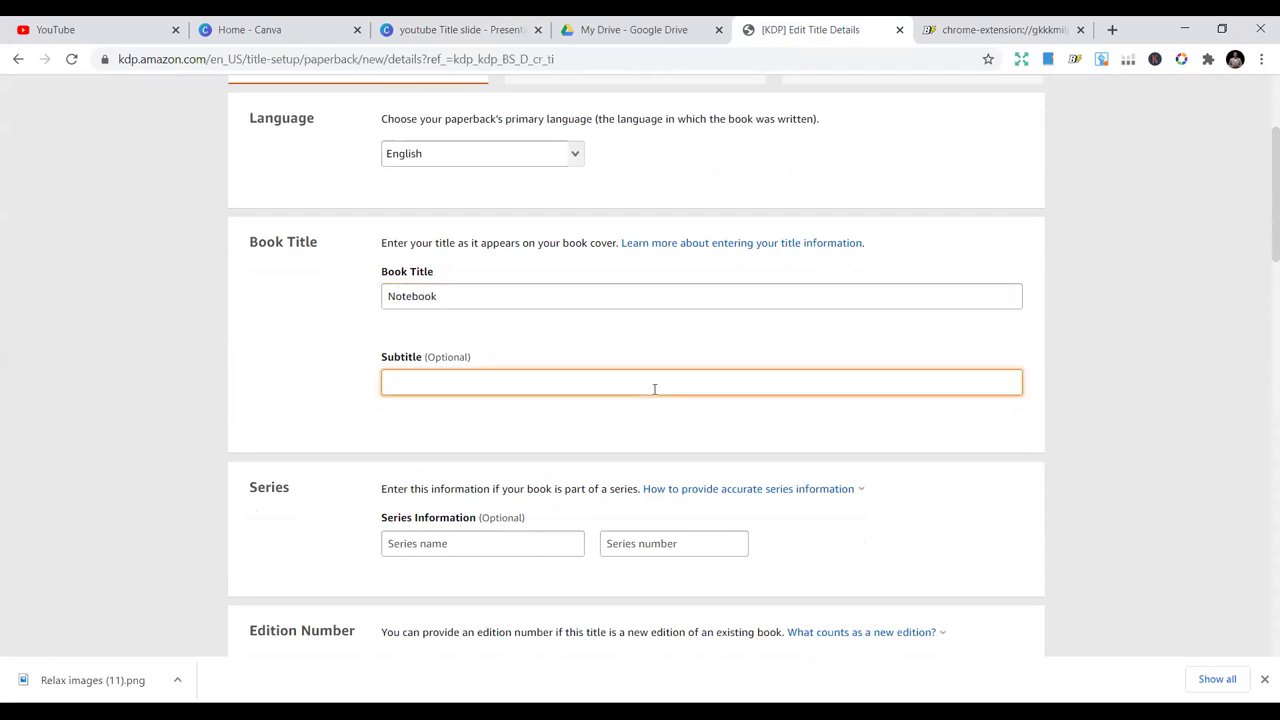
pyautogui.write('Composition notebook for primary kids')
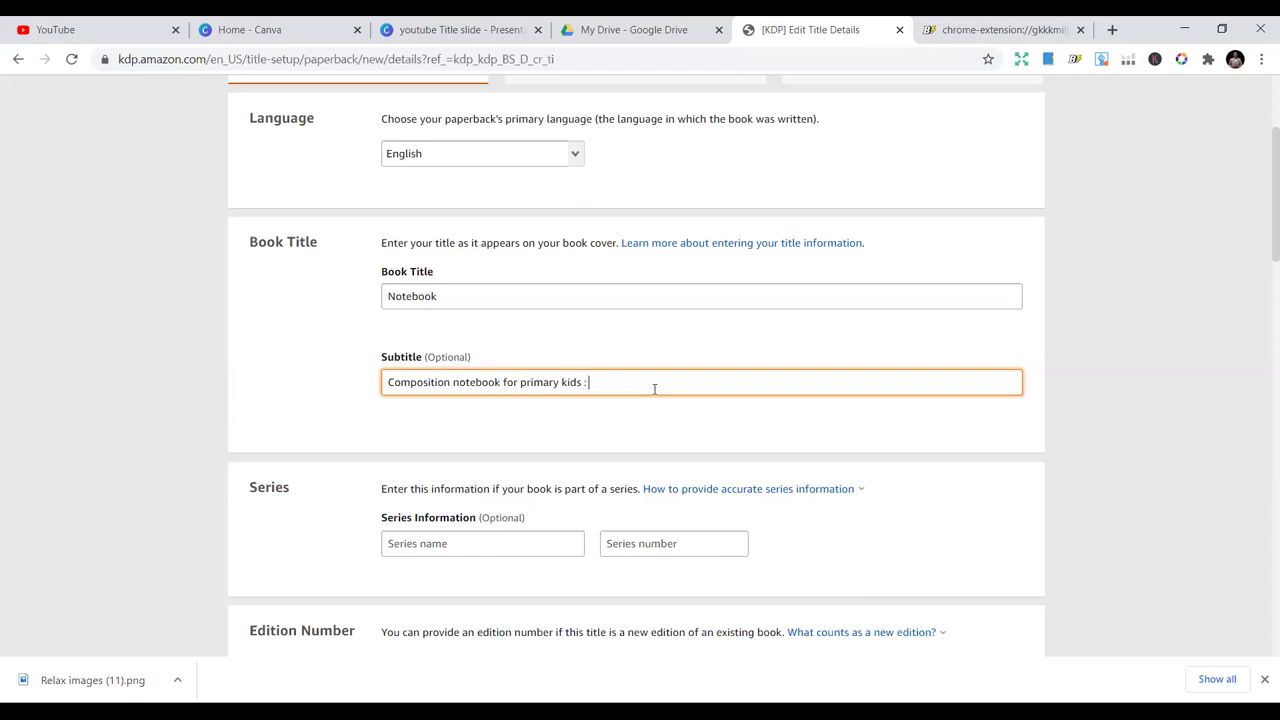
pyautogui.write(': Gift for Kinderghhulehf')
# Fill in the description with the placeholder "Gfayukfefuefhle;;jefoiheriojvk" and declare ownership of the copyright and publishing rights
pyautogui.scroll(-3, 646, 369)
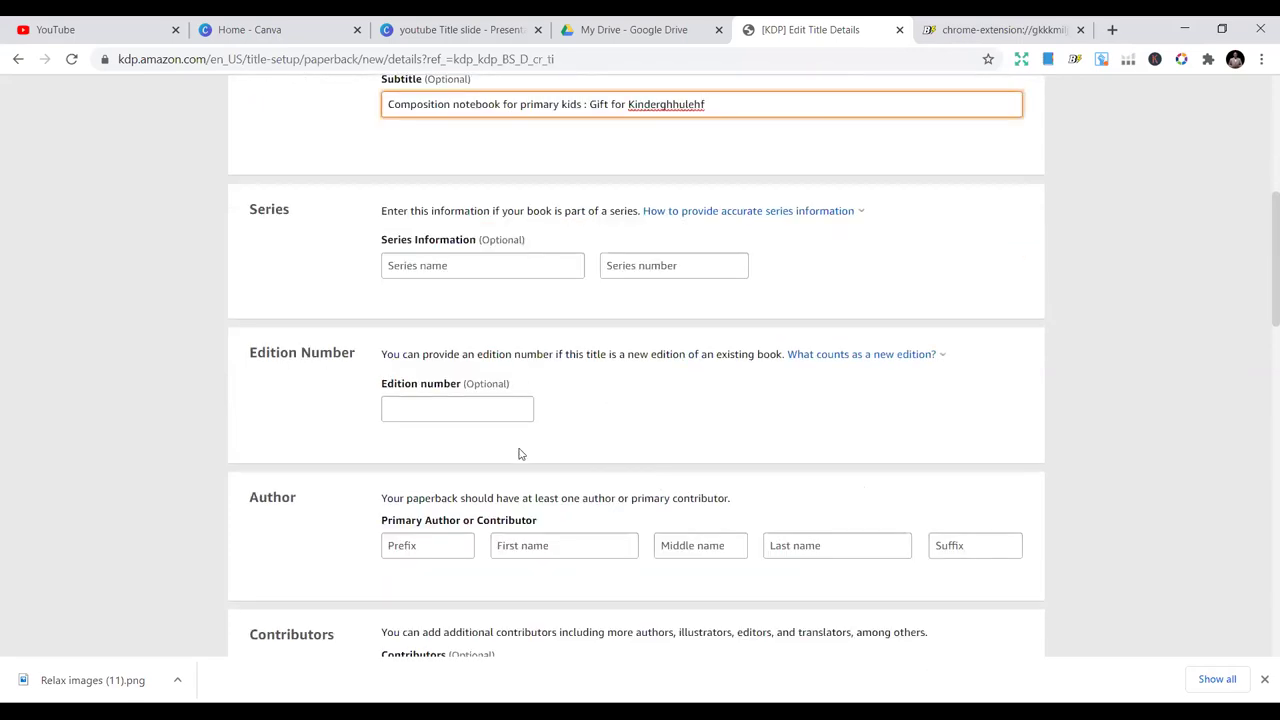
pyautogui.scroll(-5, 519, 454)
pyautogui.click(576, 436)
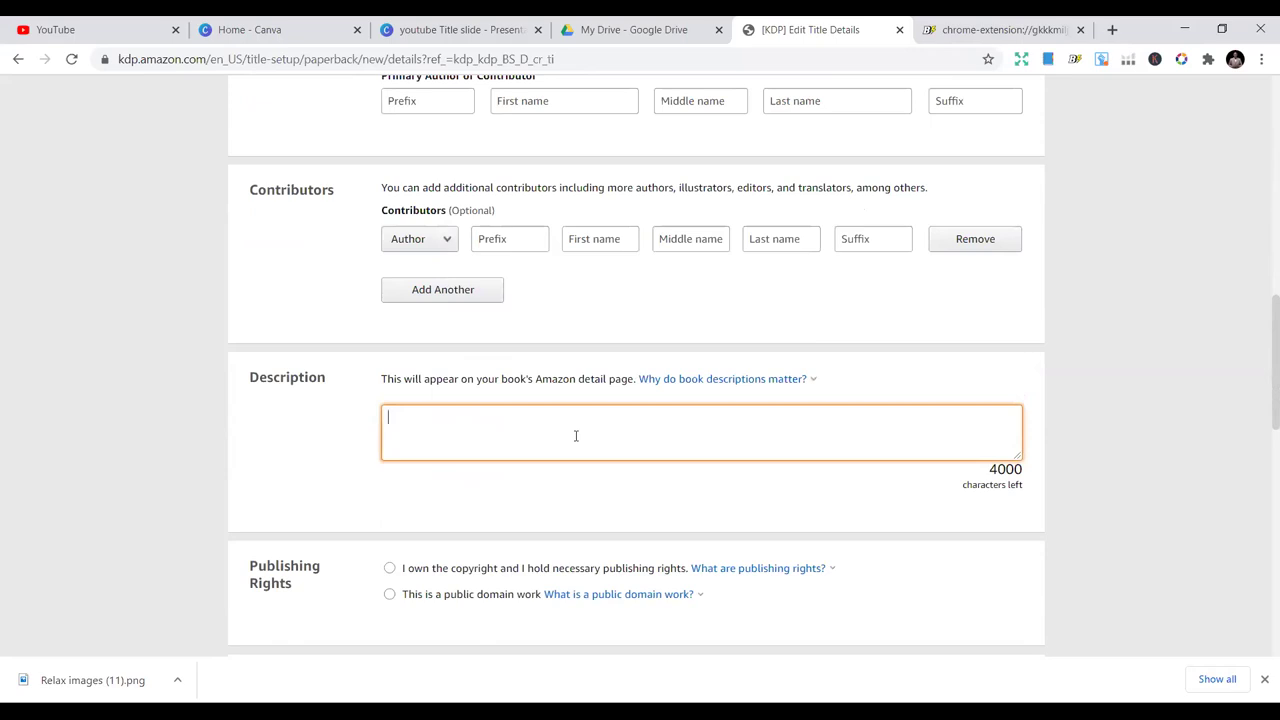
pyautogui.write('Gfayukfefuefhle;;jefoiheriojvk')
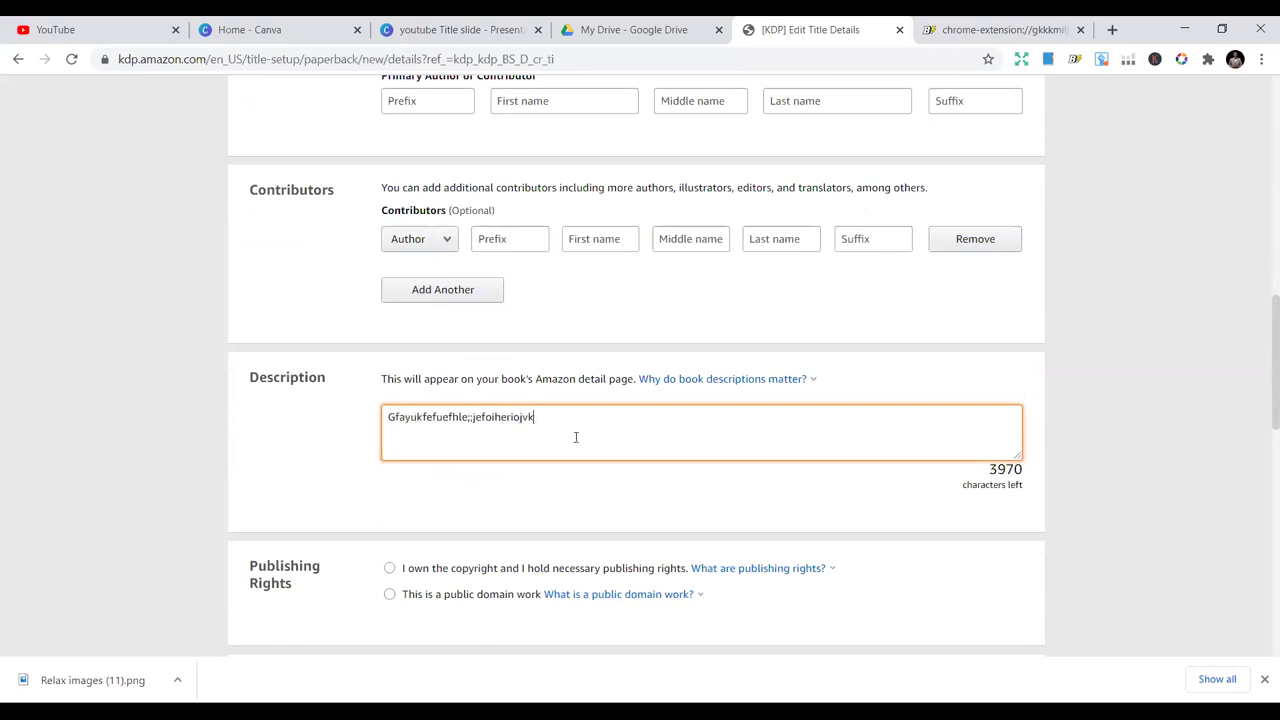
pyautogui.scroll(-2, 576, 437)
pyautogui.click(389, 428)
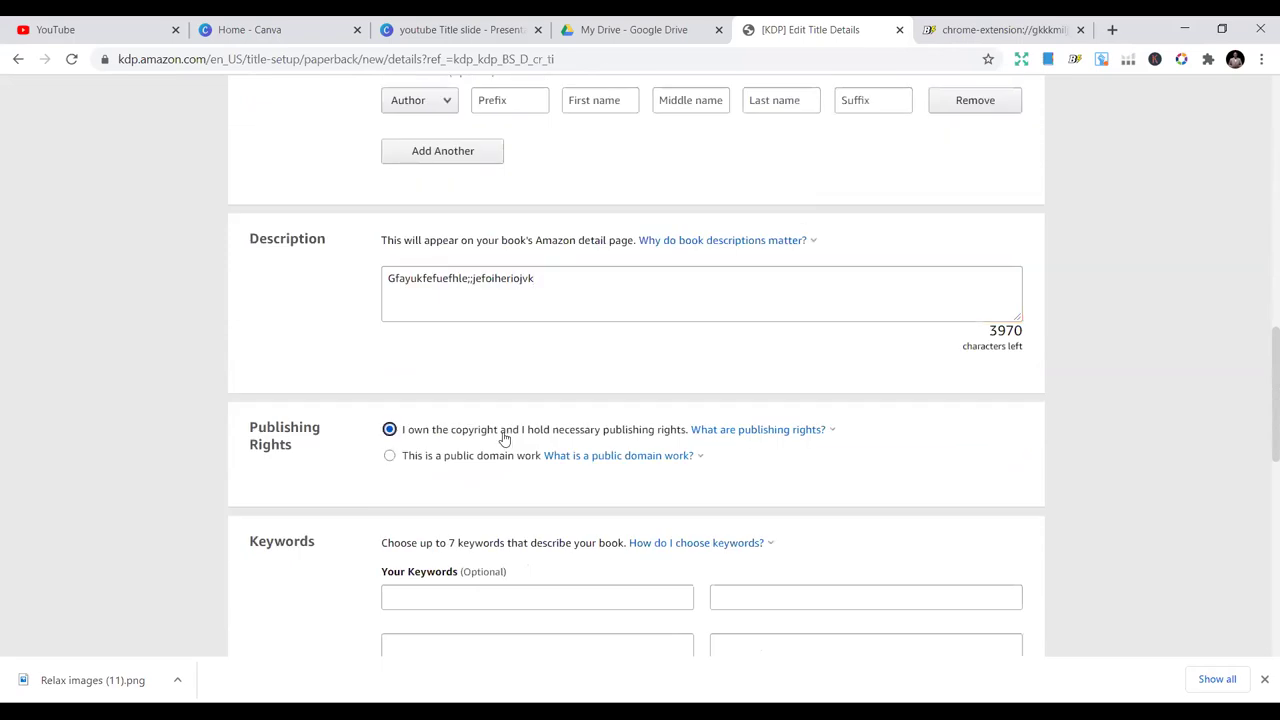
# Fill six of the keyword fields with the placeholders ghkgd, ff, dff, ffff, fff and feef
pyautogui.scroll(-1, 727, 470)
pyautogui.scroll(-2, 727, 470)
pyautogui.click(542, 429)
pyautogui.write('ghkgd')
pyautogui.click(528, 481)
pyautogui.write('ff')
pyautogui.click(556, 528)
pyautogui.write('dff')
pyautogui.click(503, 575)
pyautogui.write('ffff')
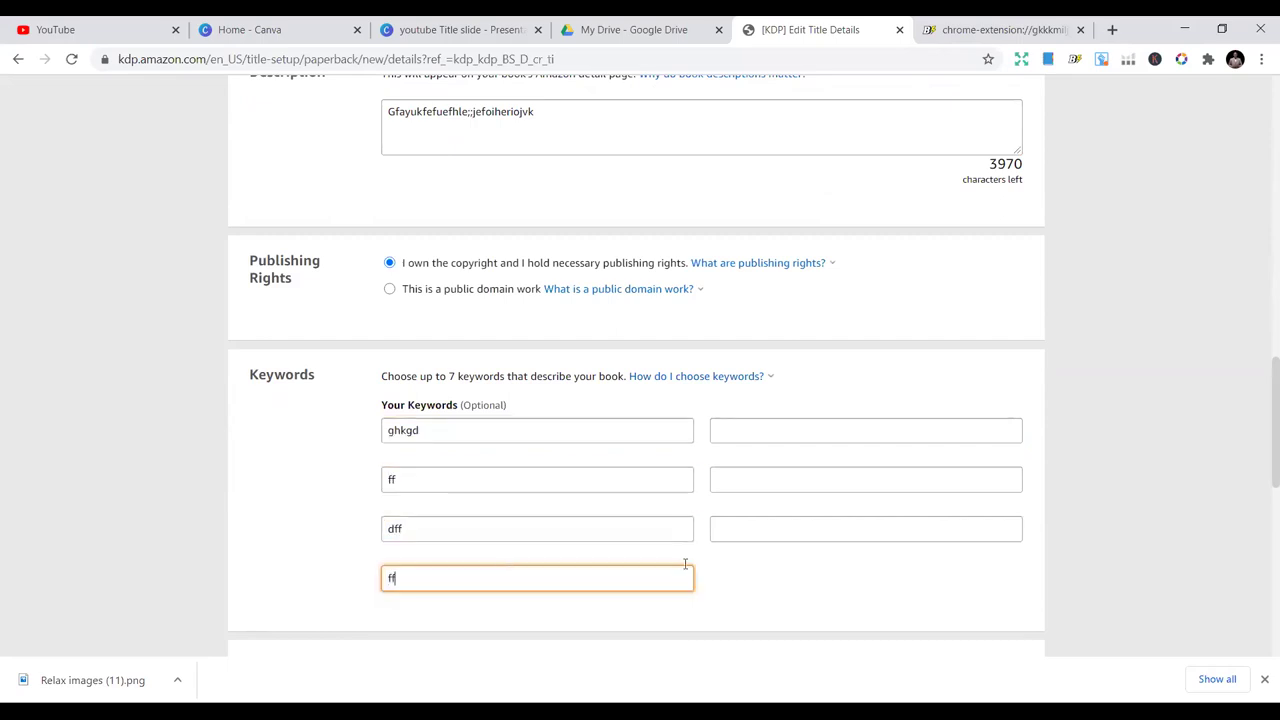
pyautogui.click(836, 433)
pyautogui.write('fff')
pyautogui.click(798, 482)
pyautogui.write('feef')
pyautogui.click(786, 528)
# Look at the category chooser and the Adult Content section, and review the filled-in details back up to the book title
pyautogui.scroll(-2, 820, 510)
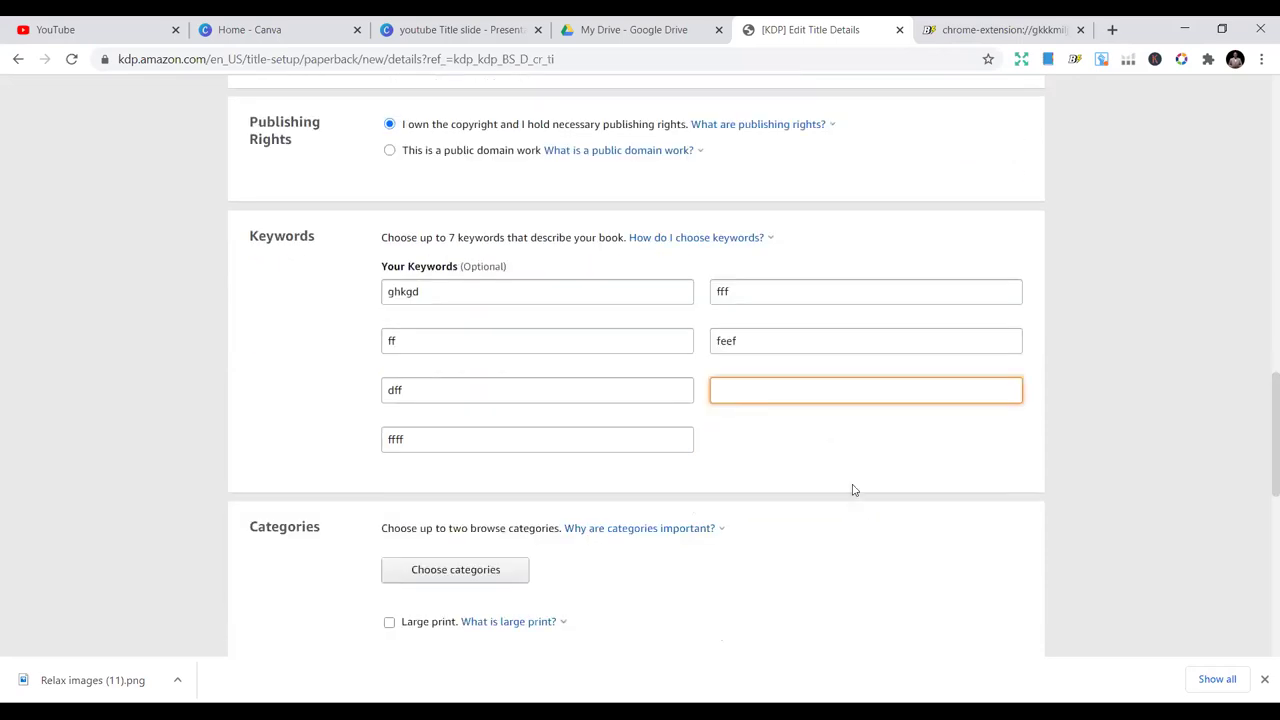
pyautogui.scroll(-1, 835, 500)
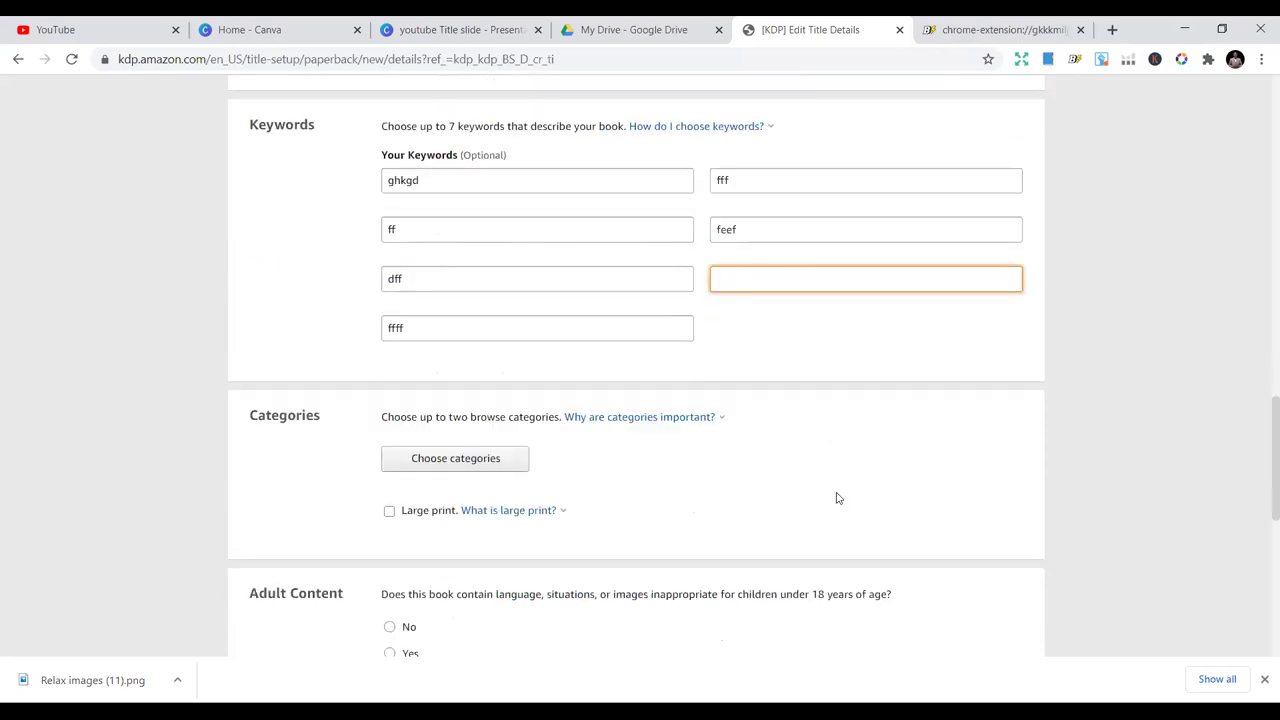
pyautogui.click(440, 462)
pyautogui.click(985, 381)
pyautogui.scroll(-3, 737, 423)
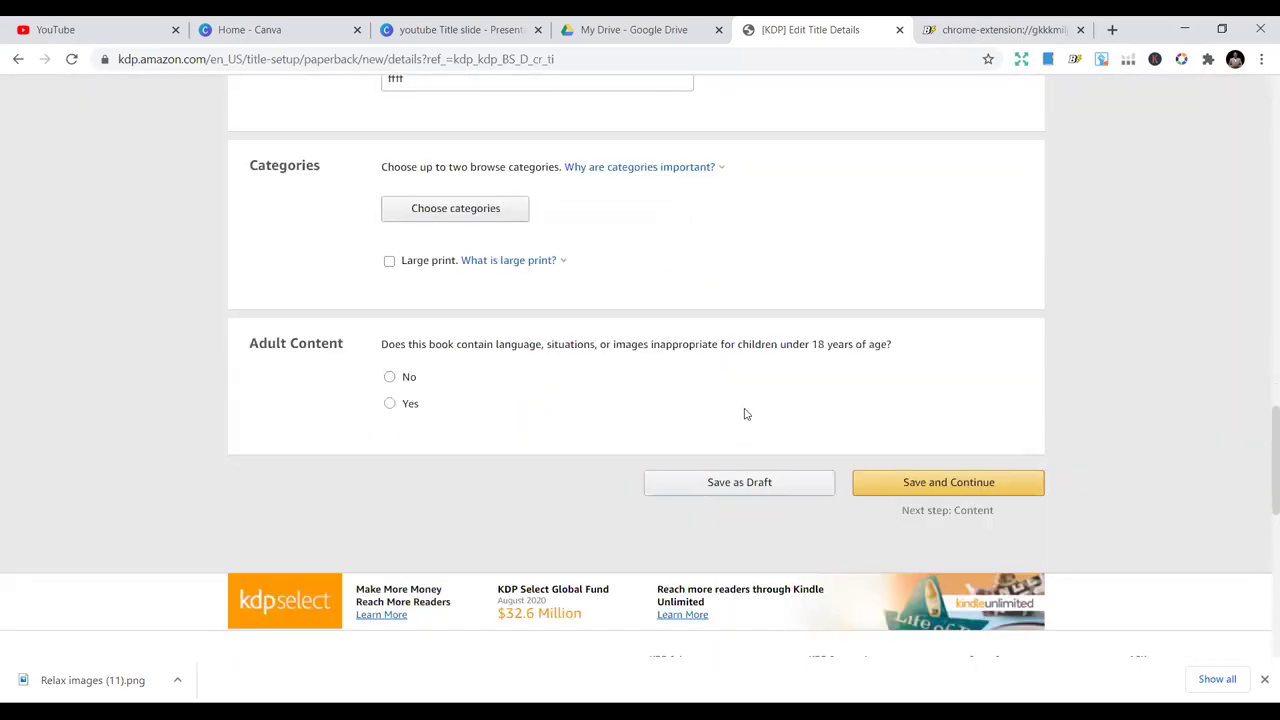
pyautogui.scroll(5, 744, 413)
pyautogui.moveTo(766, 380)
pyautogui.scroll(3, 768, 385)
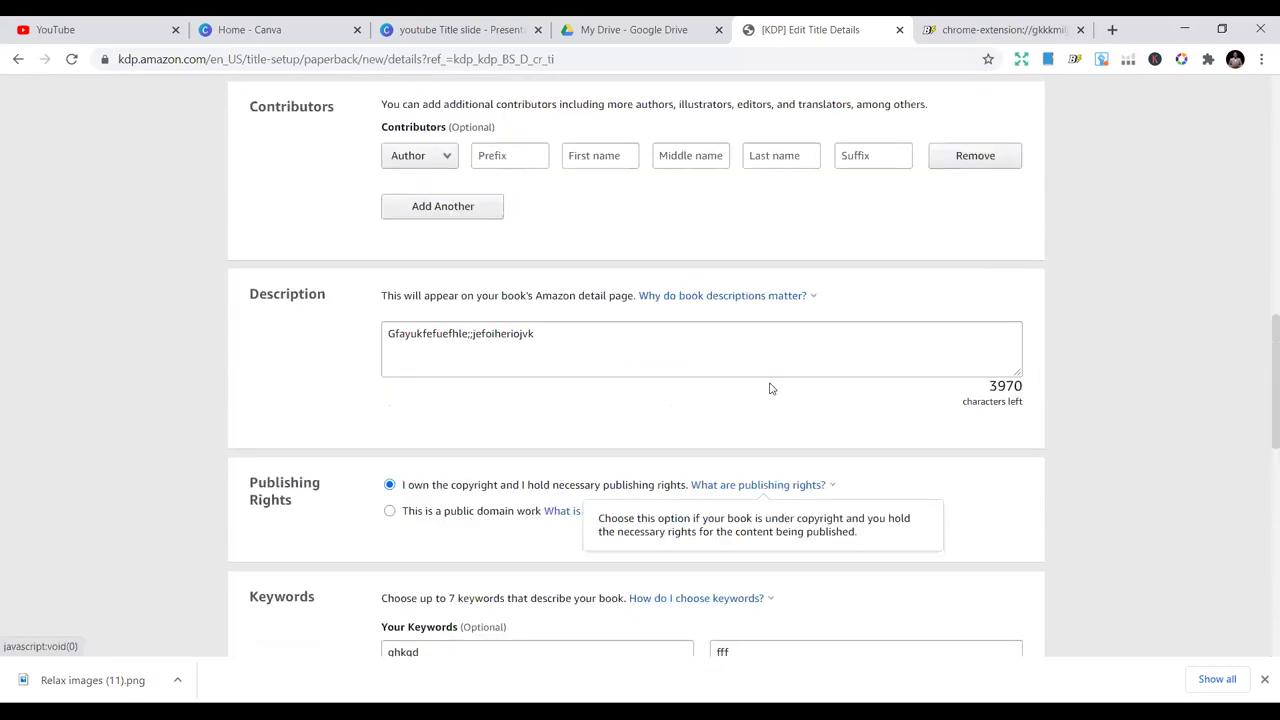
pyautogui.scroll(4, 771, 385)
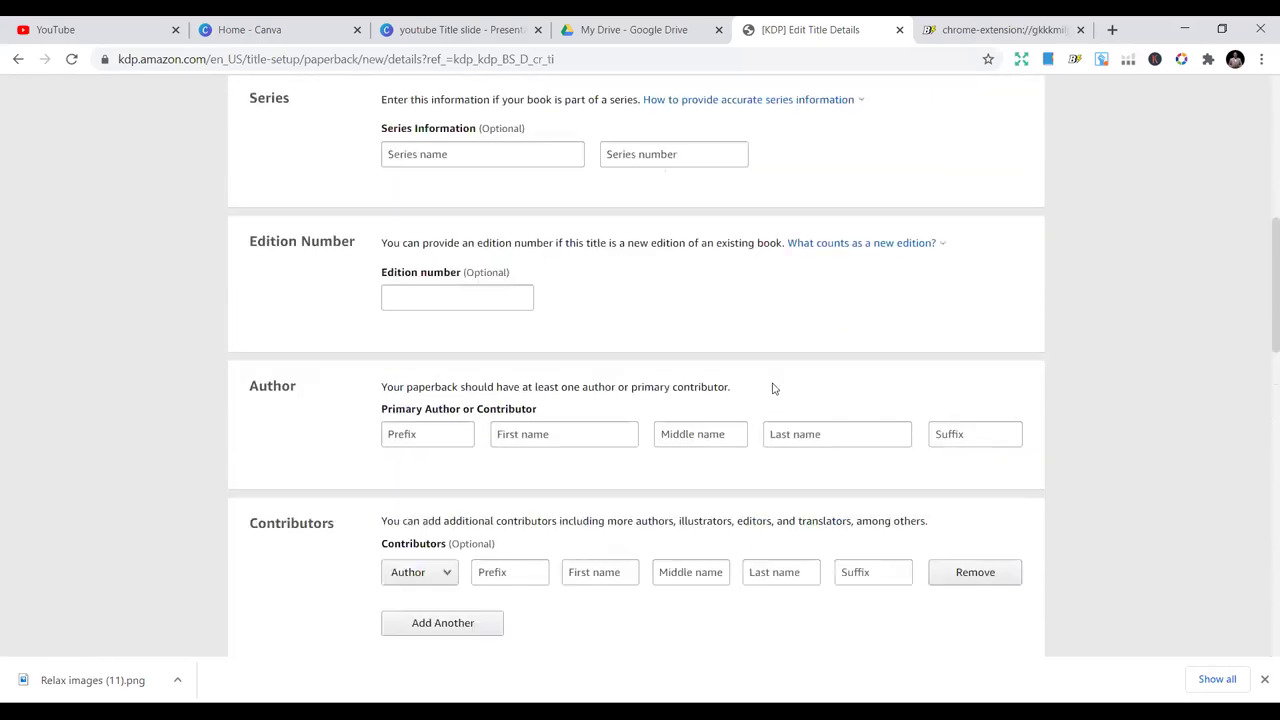
pyautogui.scroll(3, 780, 375)
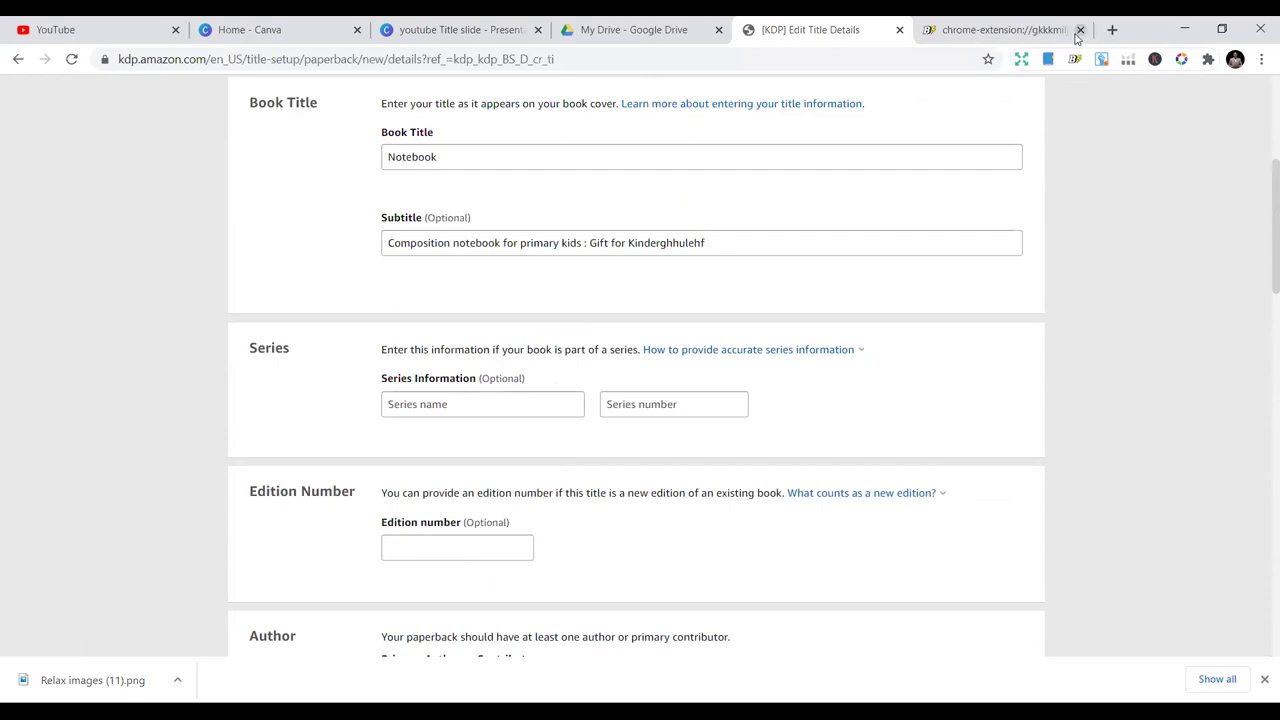
# Search Google for "bookbolt plugin" in a fresh tab and examine the Book Bolt Lister page in the Chrome Web Store
pyautogui.click(1080, 29)
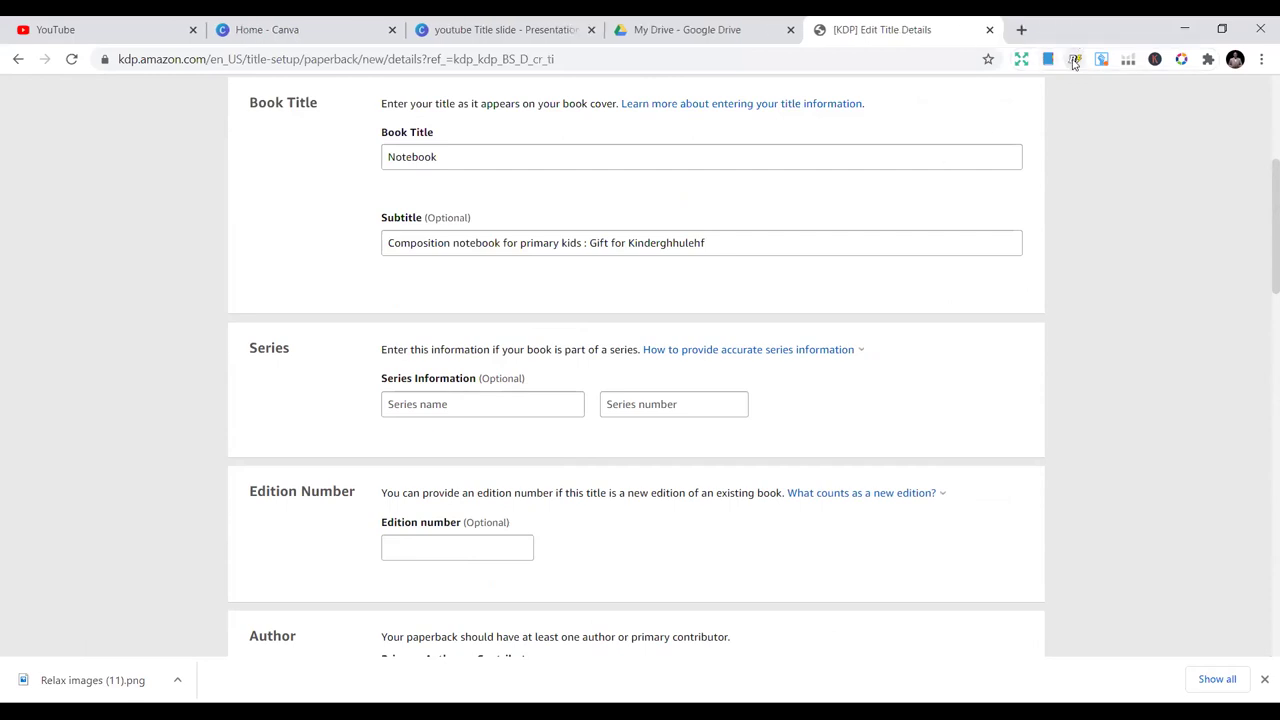
pyautogui.click(1021, 29)
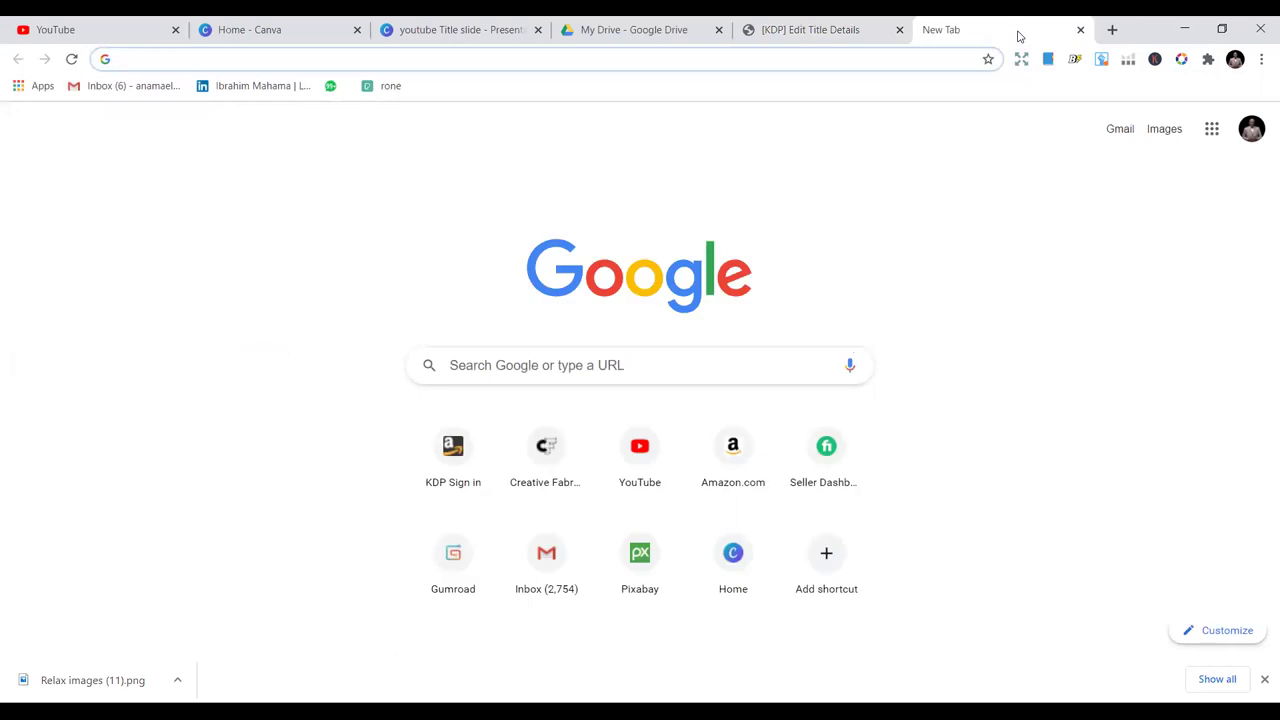
pyautogui.write('bookbolt')
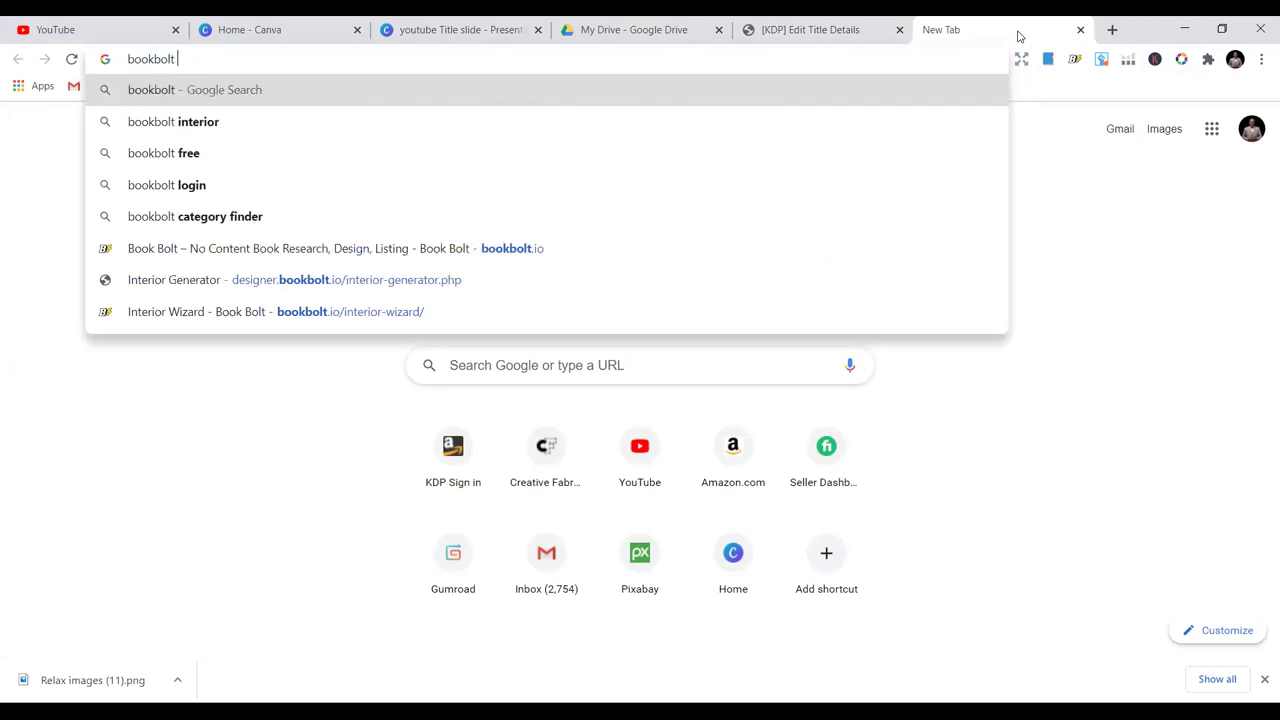
pyautogui.write(' plug')
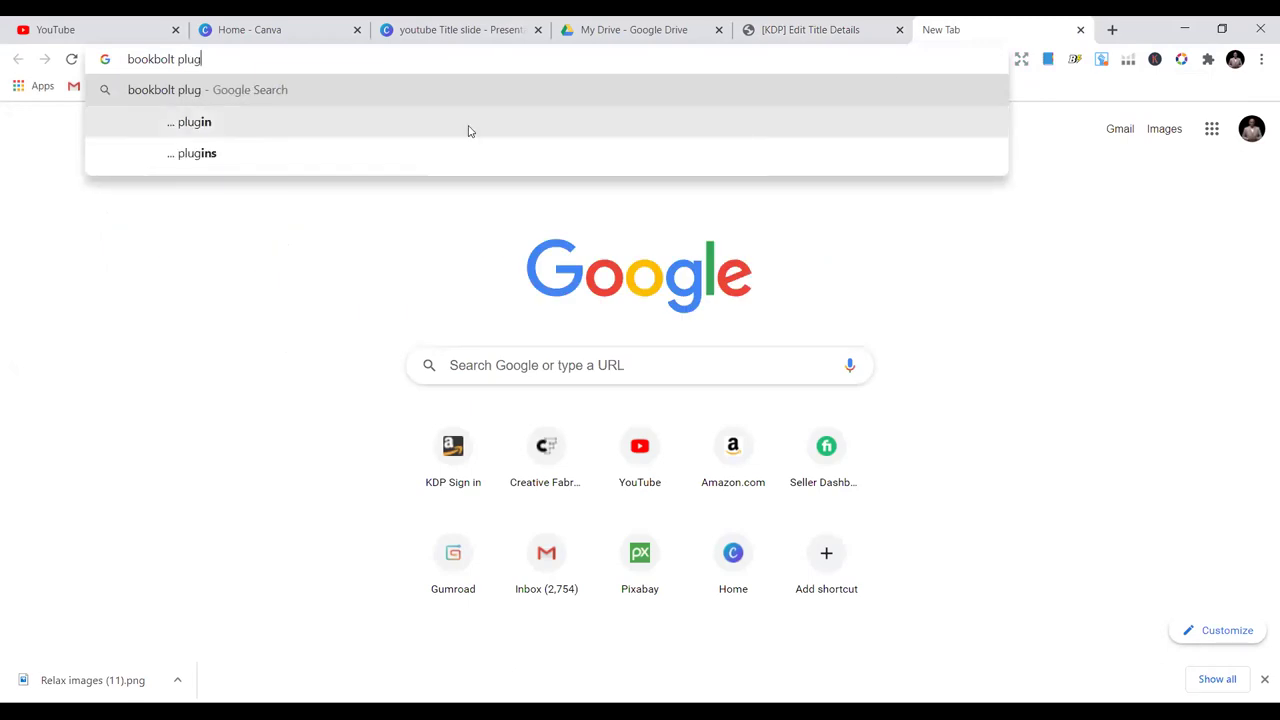
pyautogui.click(354, 124)
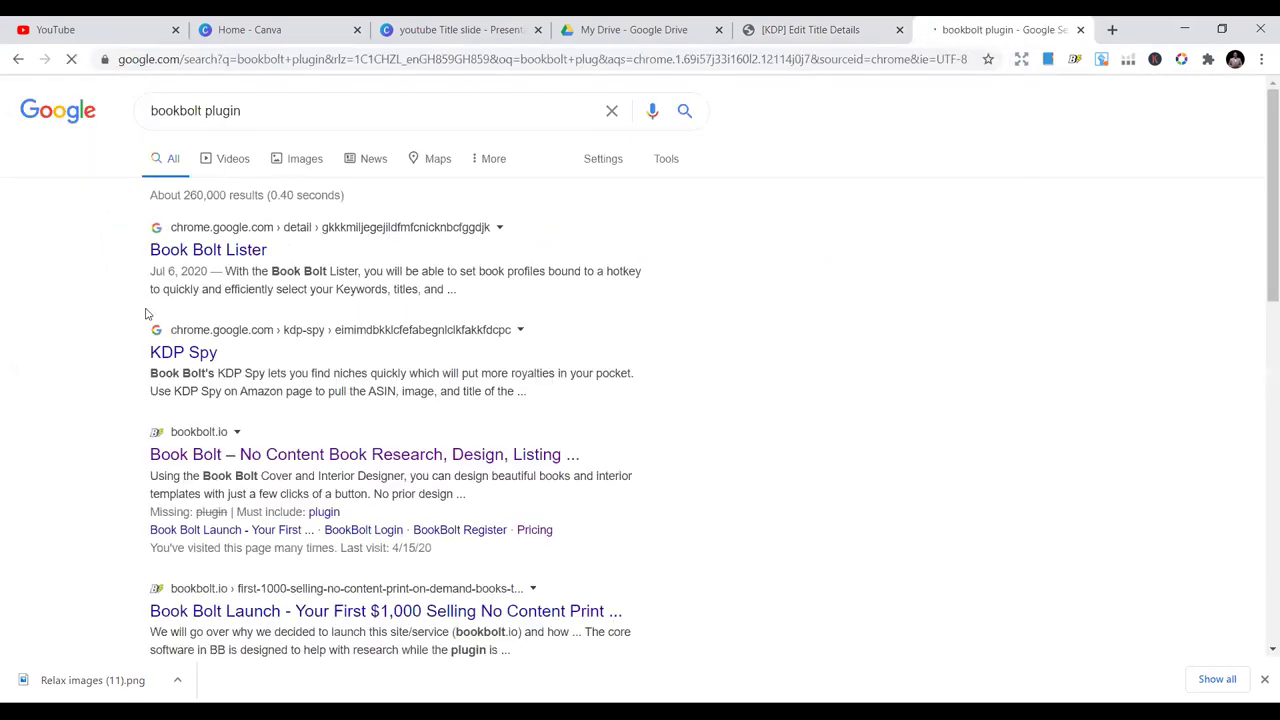
pyautogui.click(217, 251)
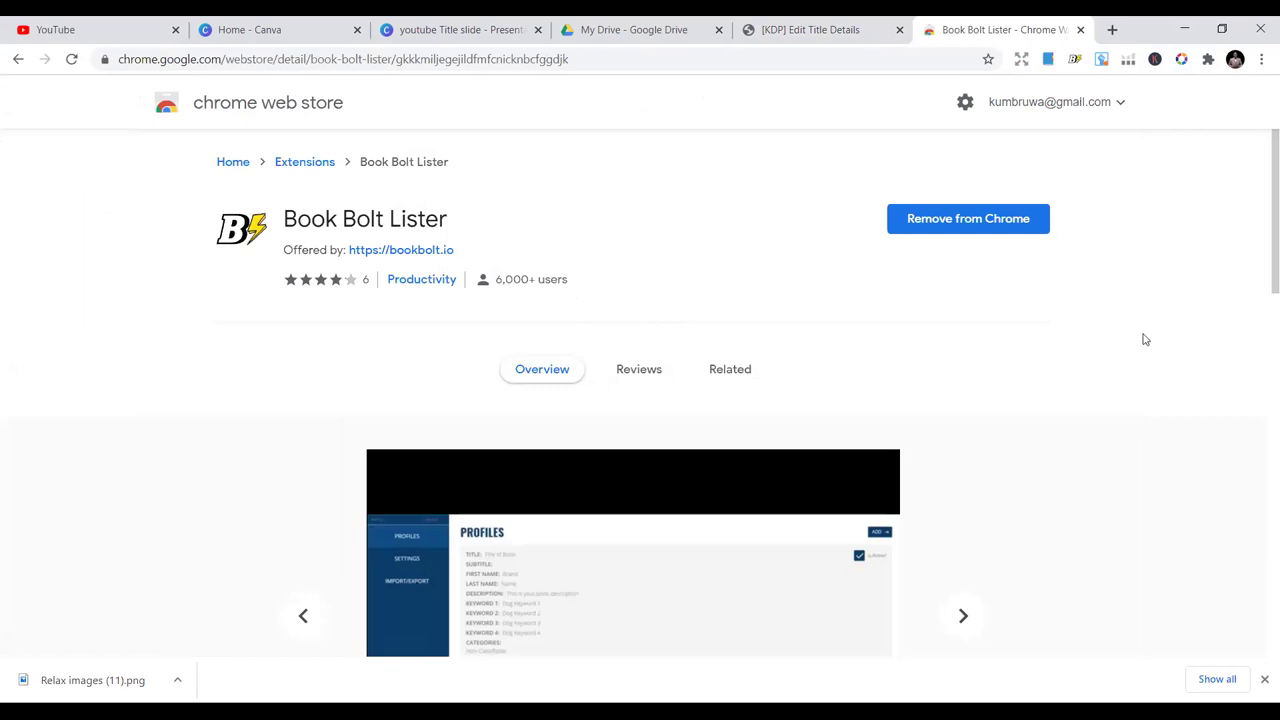
pyautogui.scroll(-2, 1143, 335)
pyautogui.scroll(2, 1150, 320)
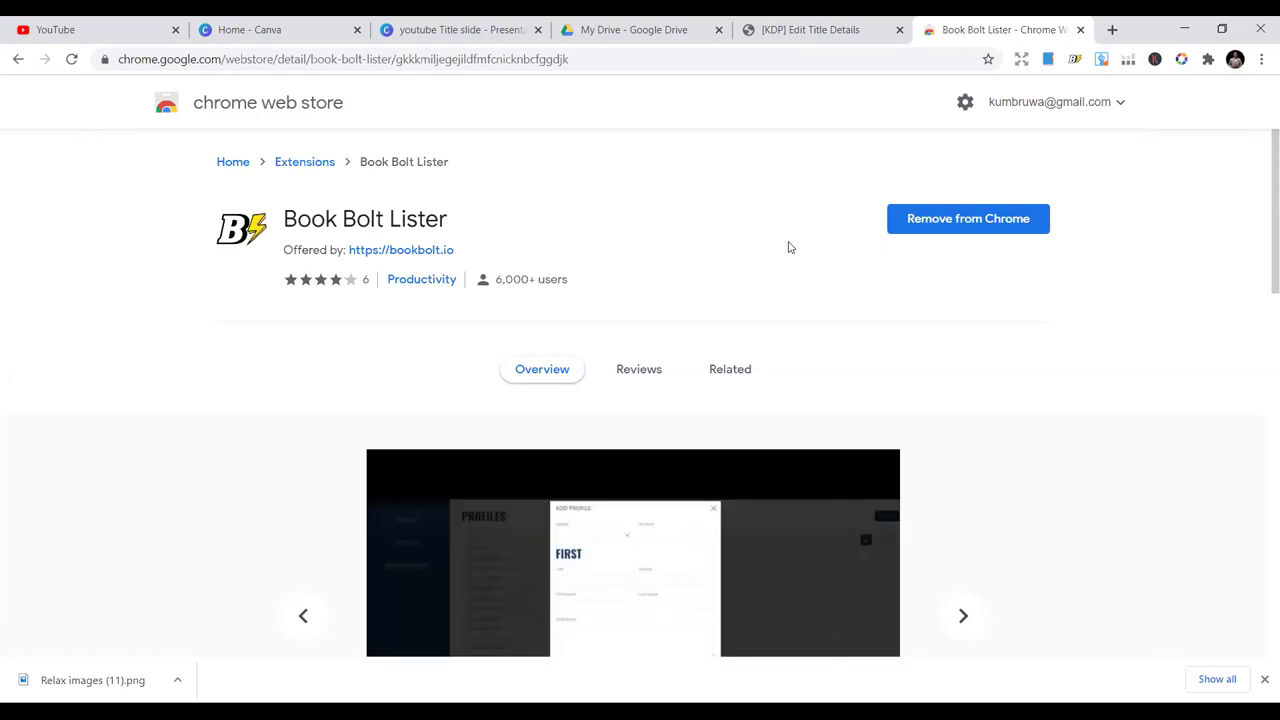
pyautogui.scroll(-1, 594, 231)
pyautogui.scroll(1, 631, 217)
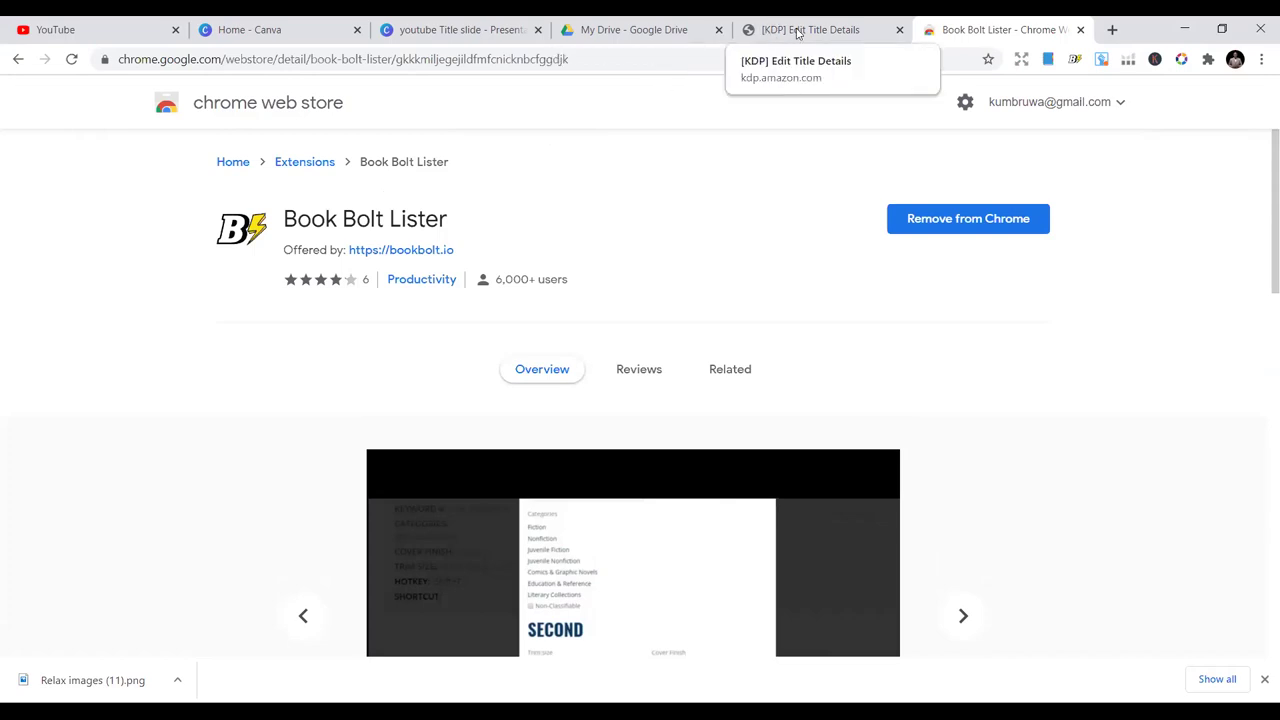
# Examine the monthly plans on the bookbolt.io pricing page and return to the KDP paperback details, closing the Book Bolt tabs
pyautogui.click(1113, 30)
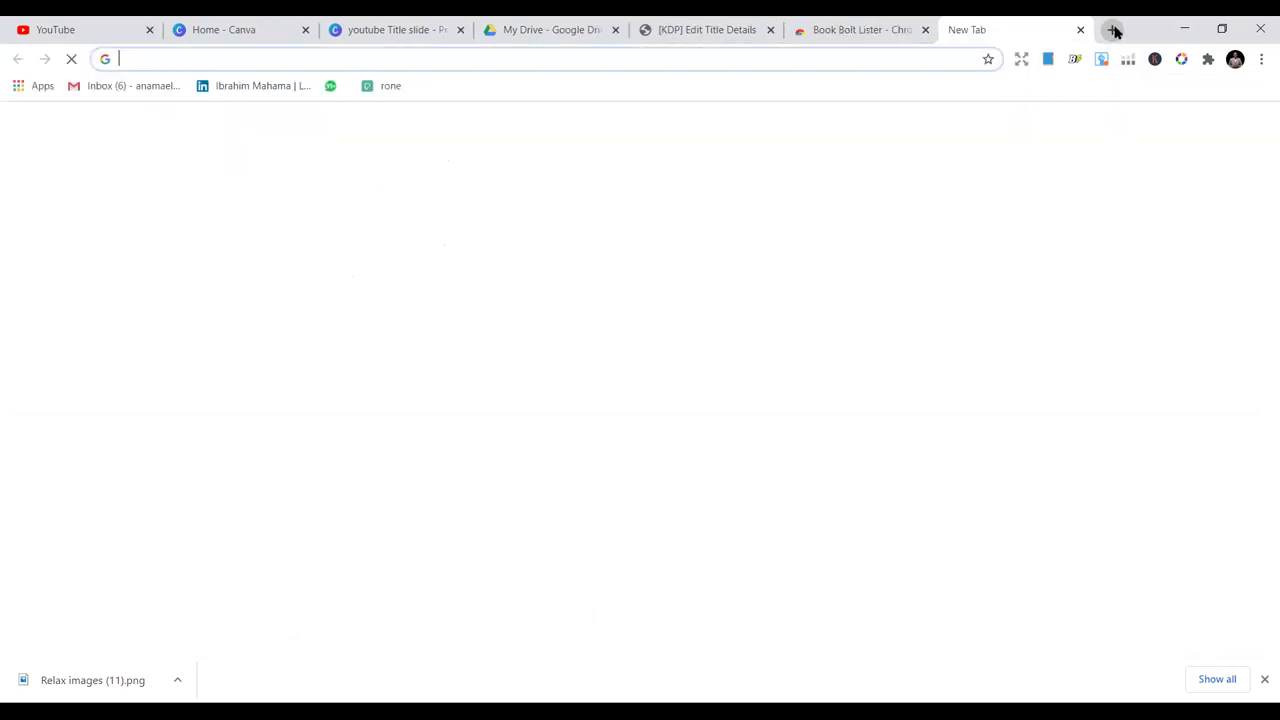
pyautogui.write('boo')
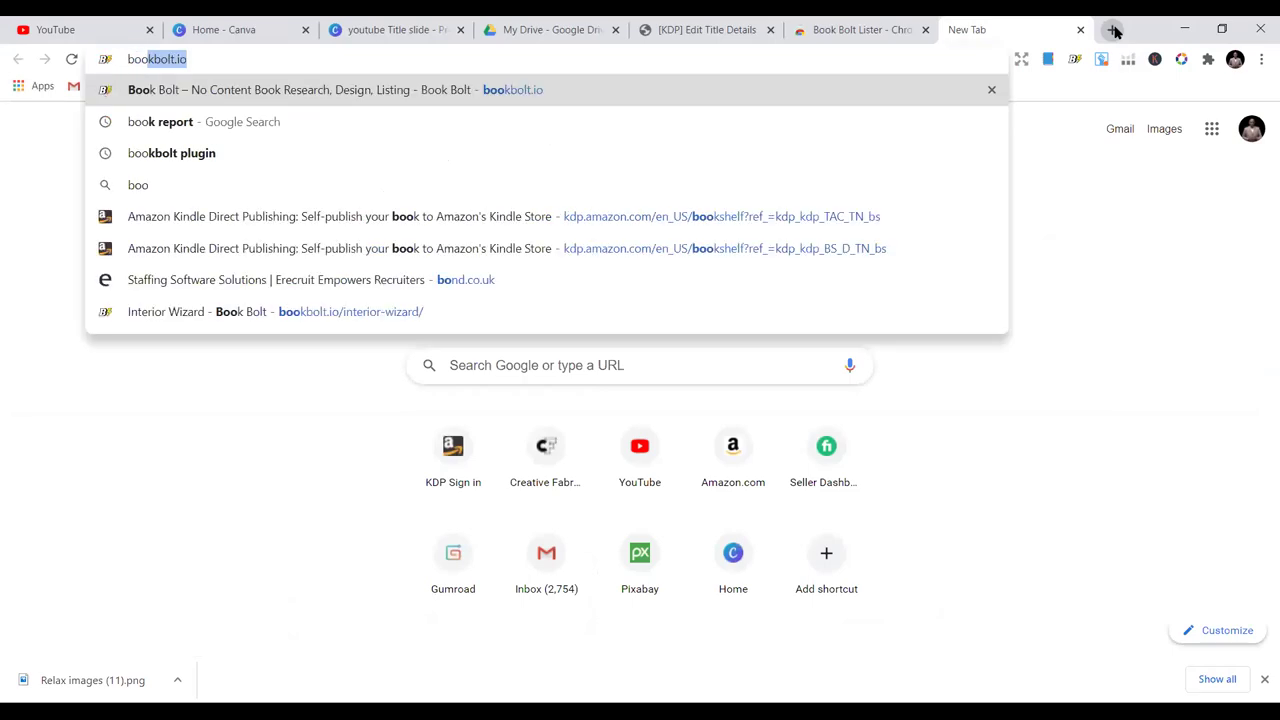
pyautogui.press('Return')
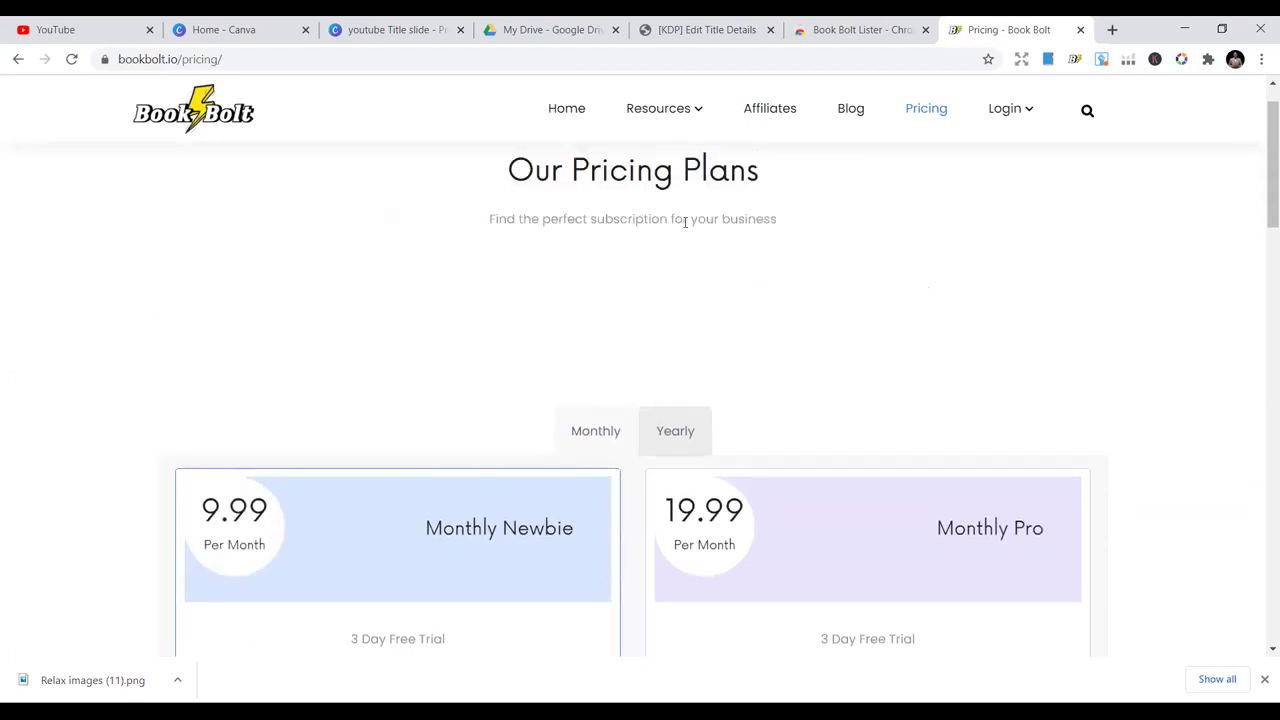
pyautogui.scroll(-3, 354, 463)
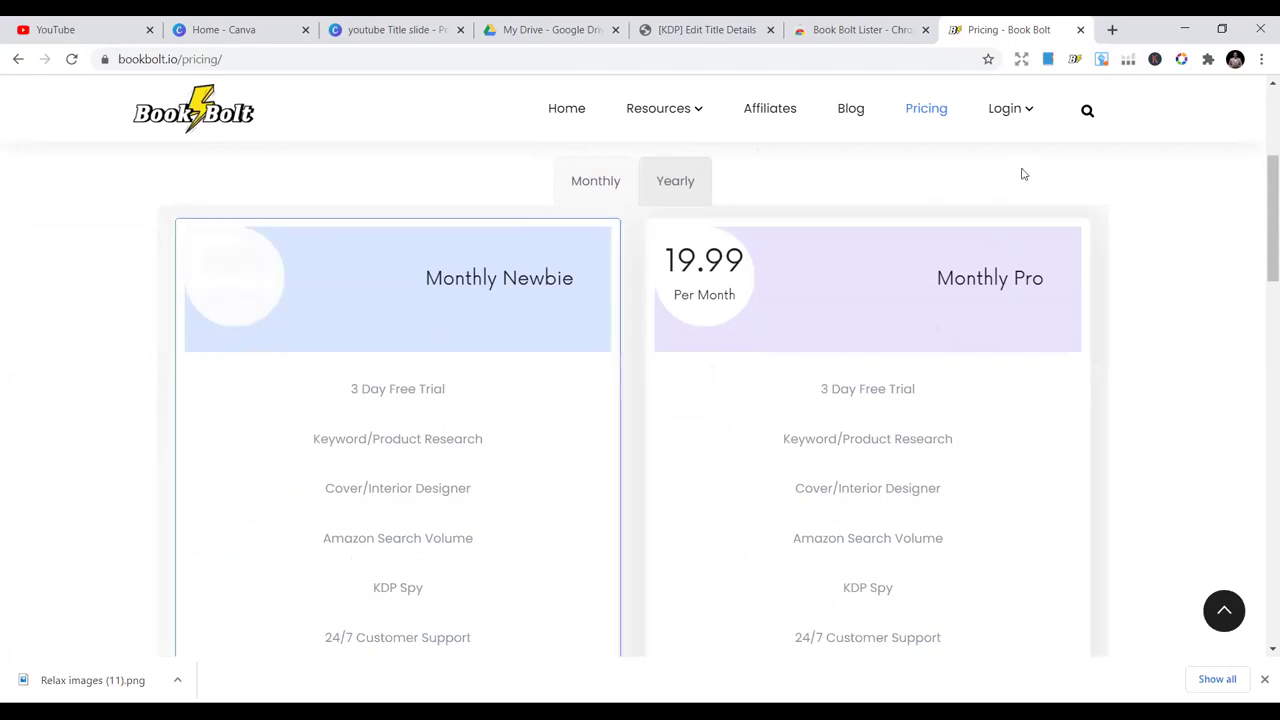
pyautogui.scroll(1, 838, 197)
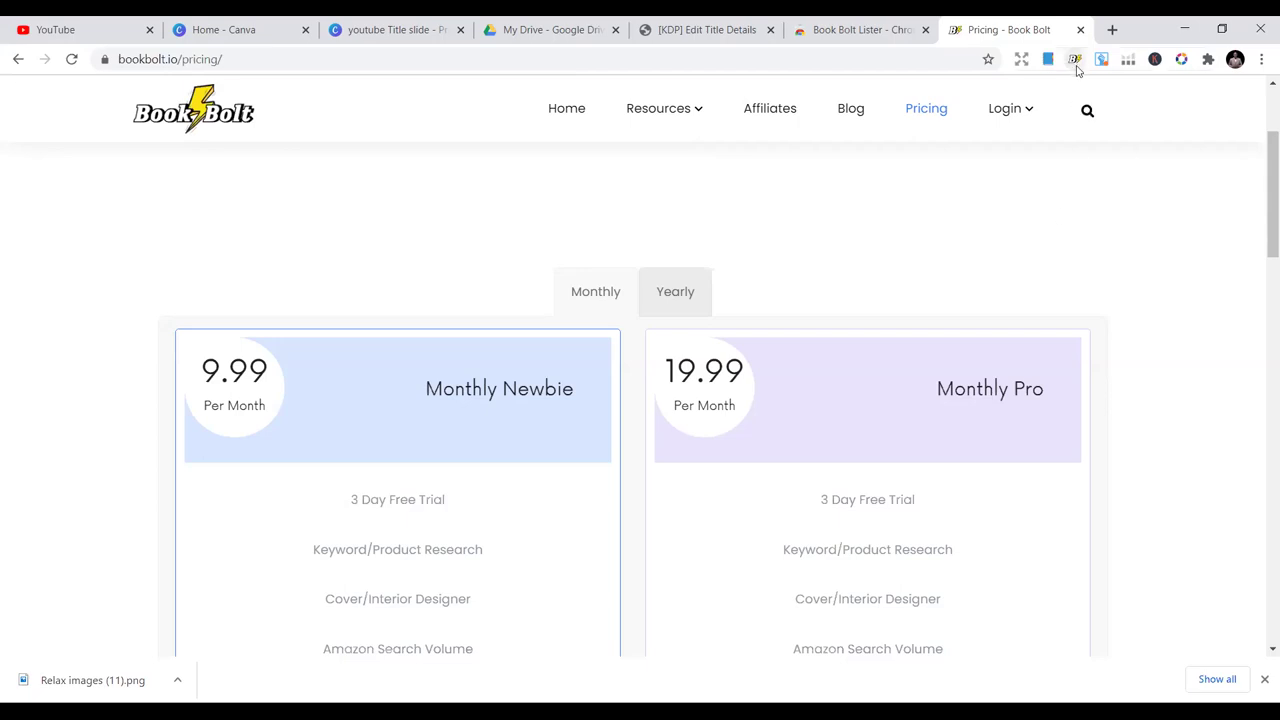
pyautogui.scroll(-4, 911, 234)
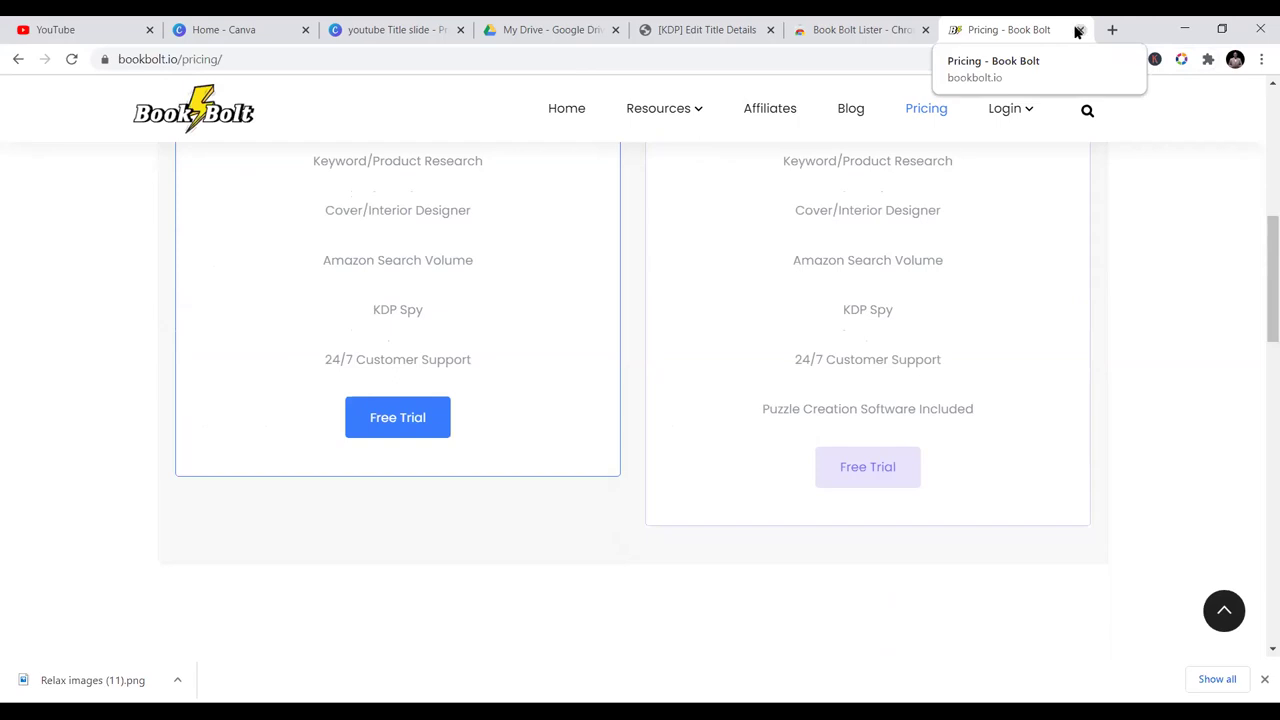
pyautogui.click(1078, 30)
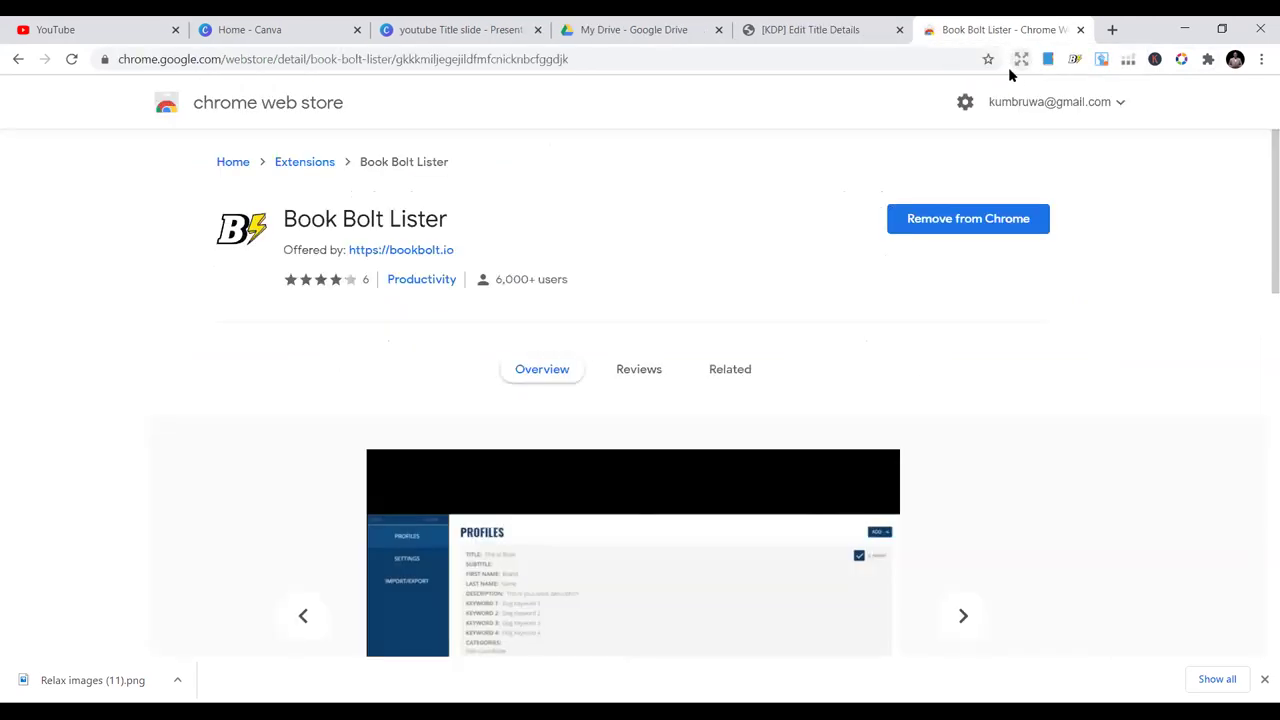
pyautogui.click(1080, 30)
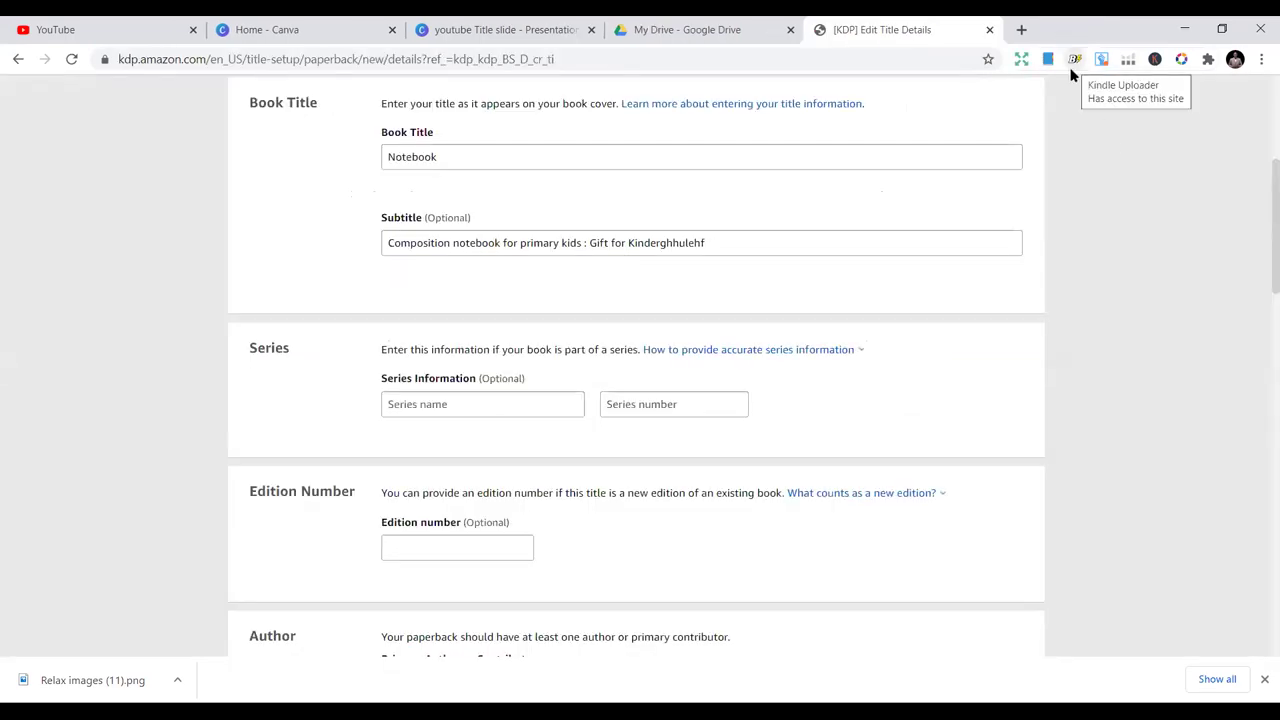
# Unpin the Book Bolt Lister extension from the browser and pin it again
pyautogui.click(1210, 60)
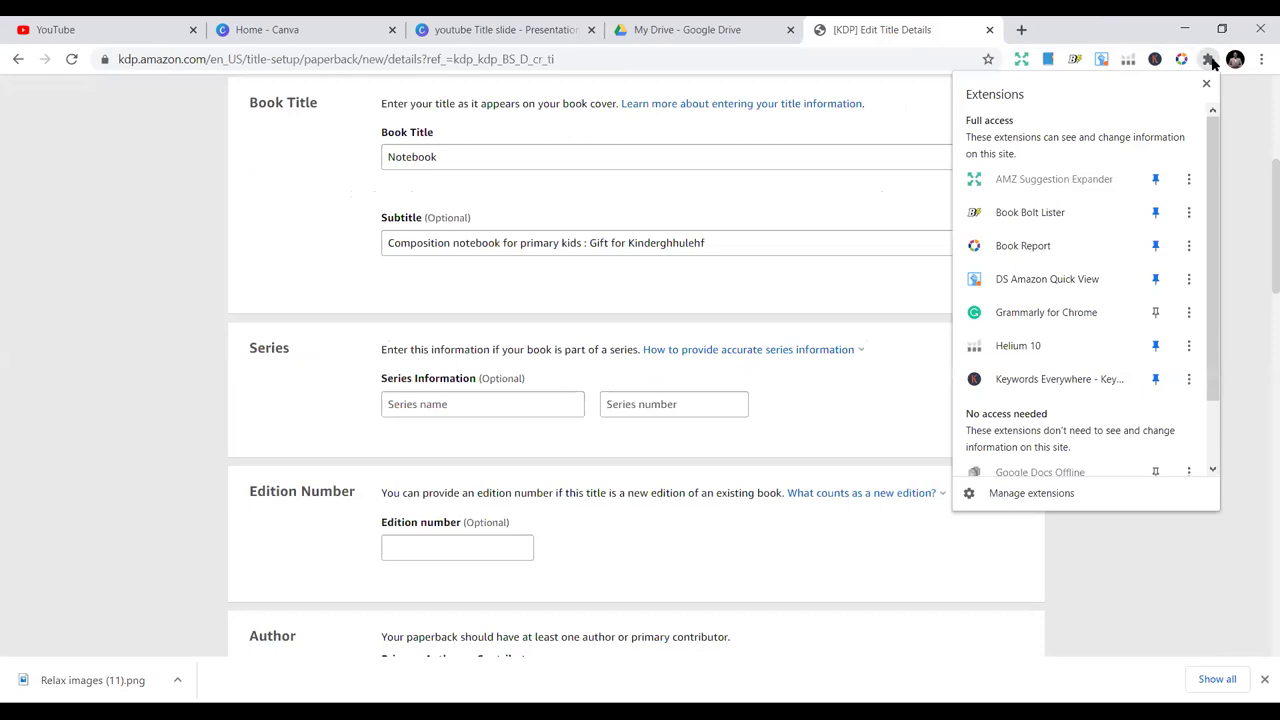
pyautogui.click(1157, 214)
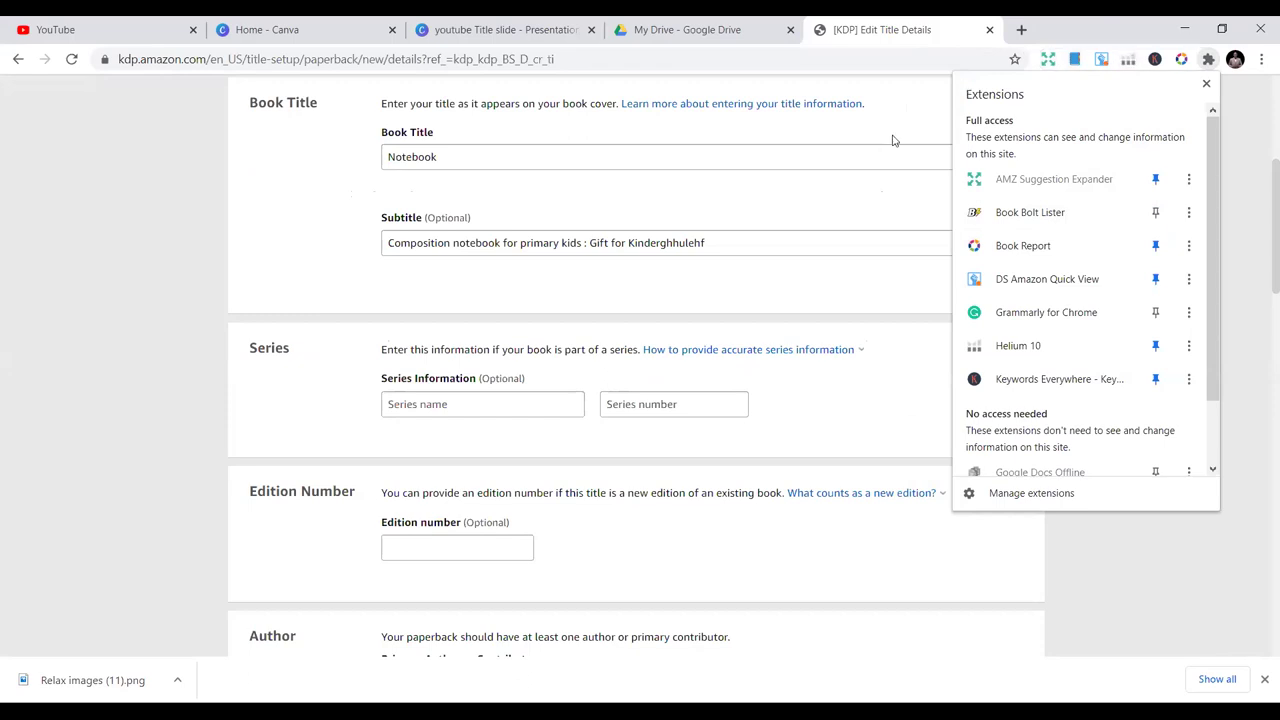
pyautogui.click(1106, 66)
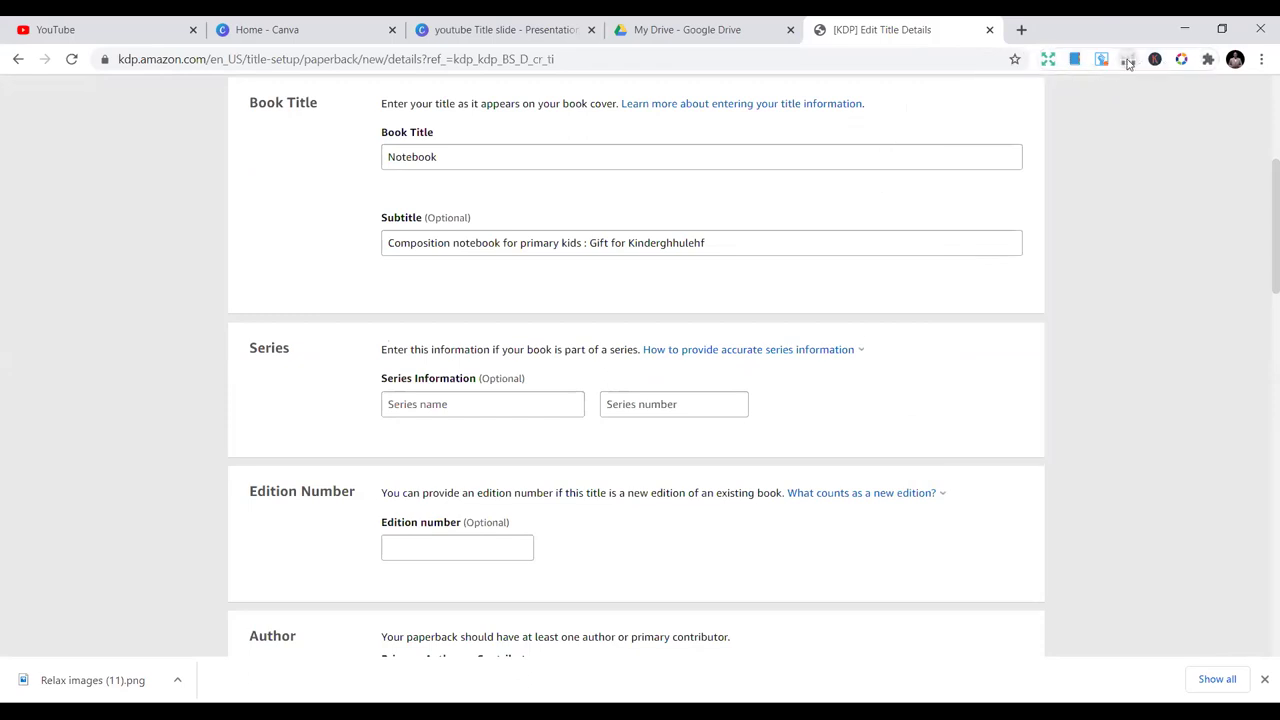
pyautogui.click(1210, 62)
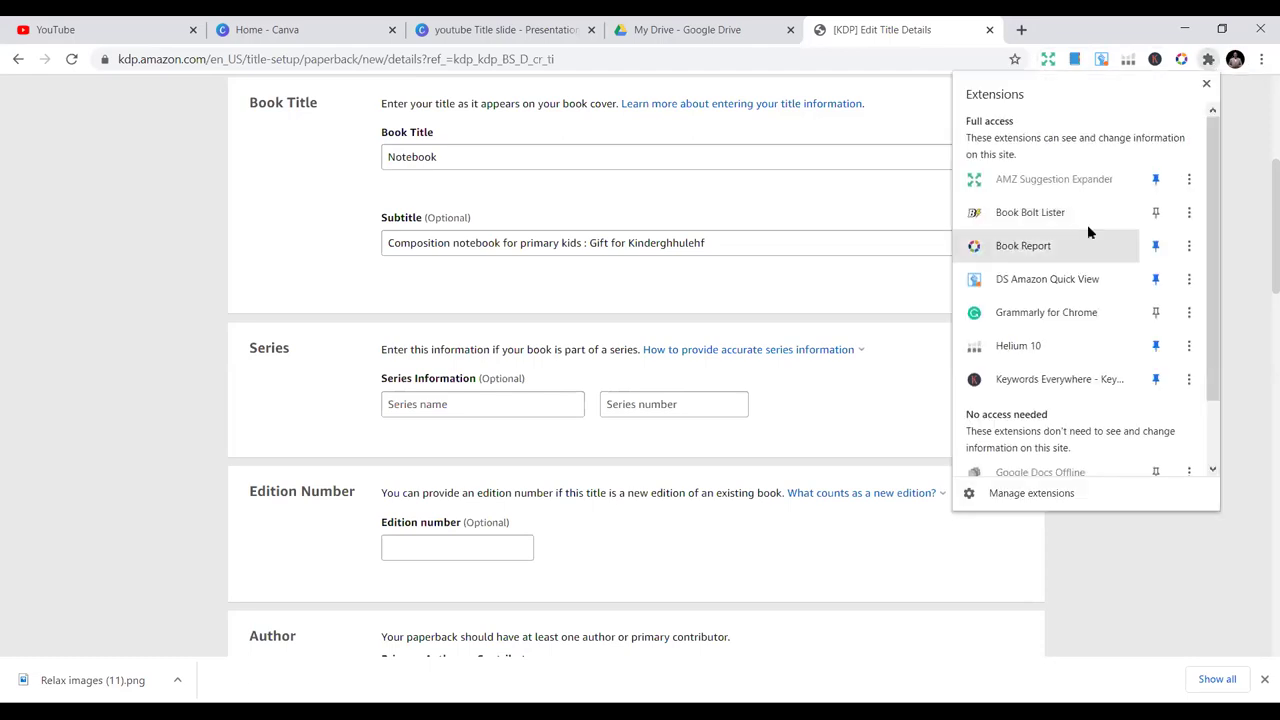
pyautogui.click(1157, 214)
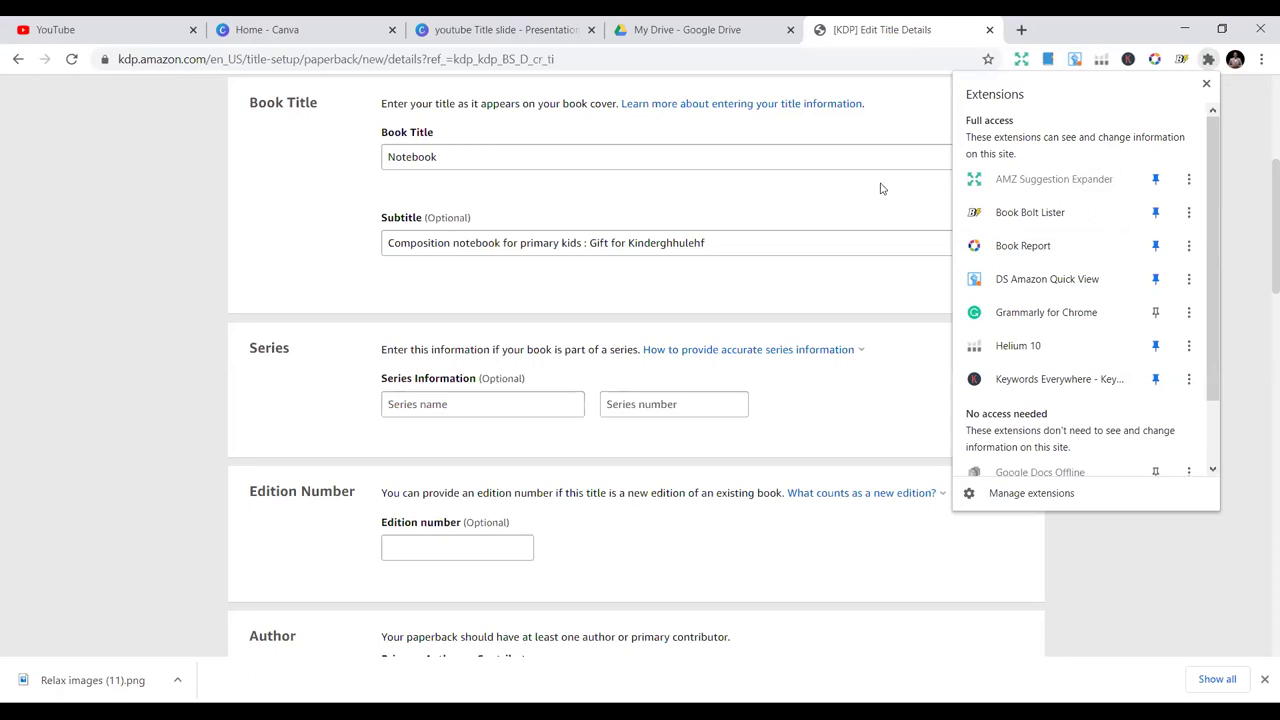
pyautogui.click(1099, 44)
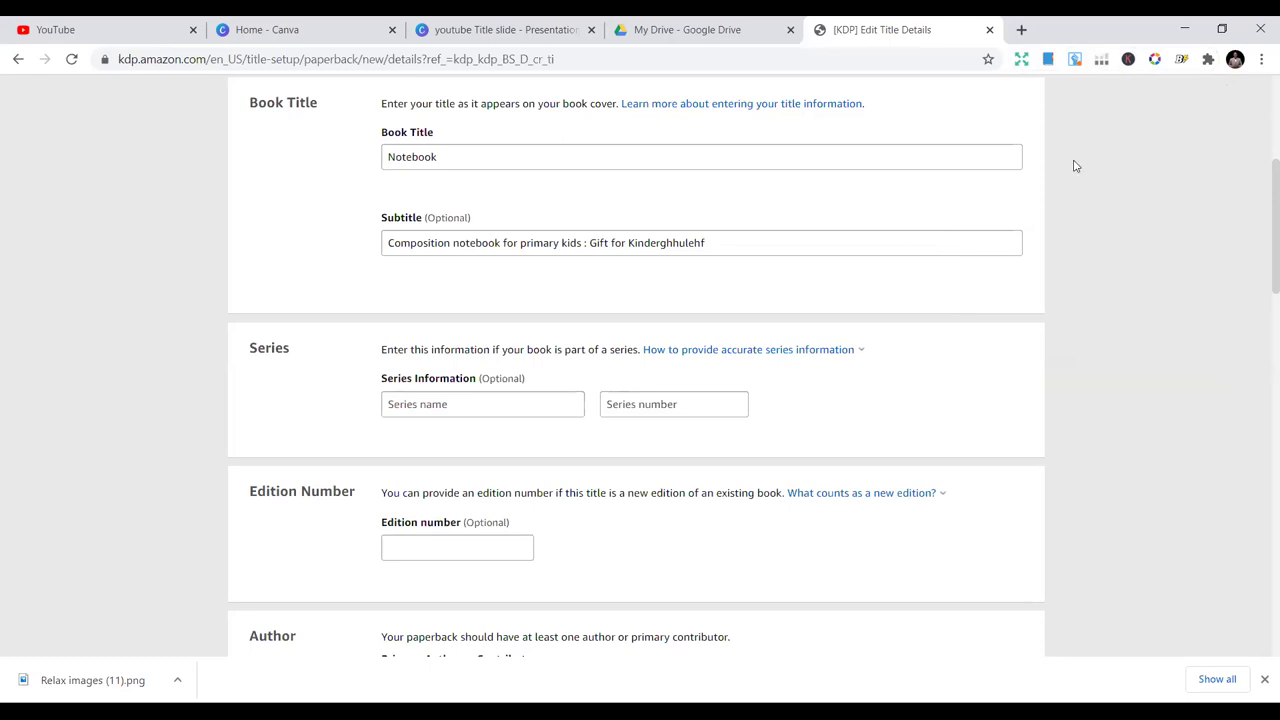
# Review the paperback details form from the language and book title through the keywords, categories and adult content question
pyautogui.scroll(4, 689, 203)
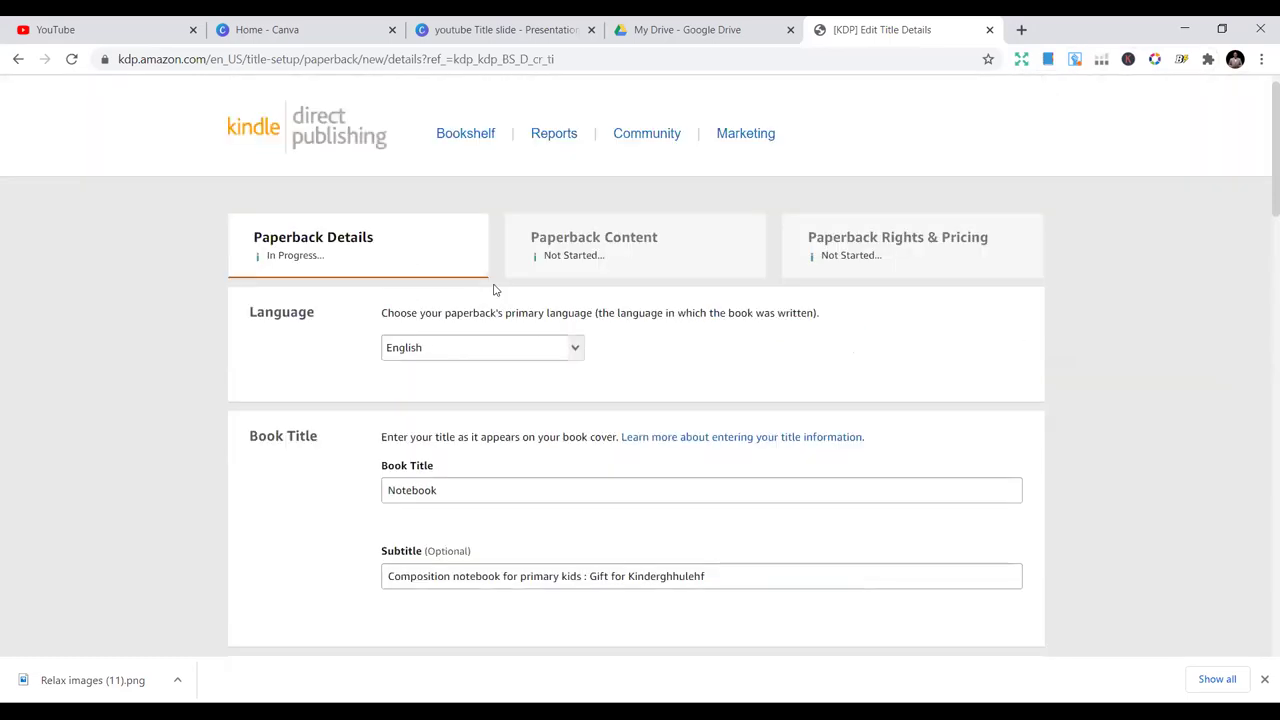
pyautogui.scroll(-2, 626, 363)
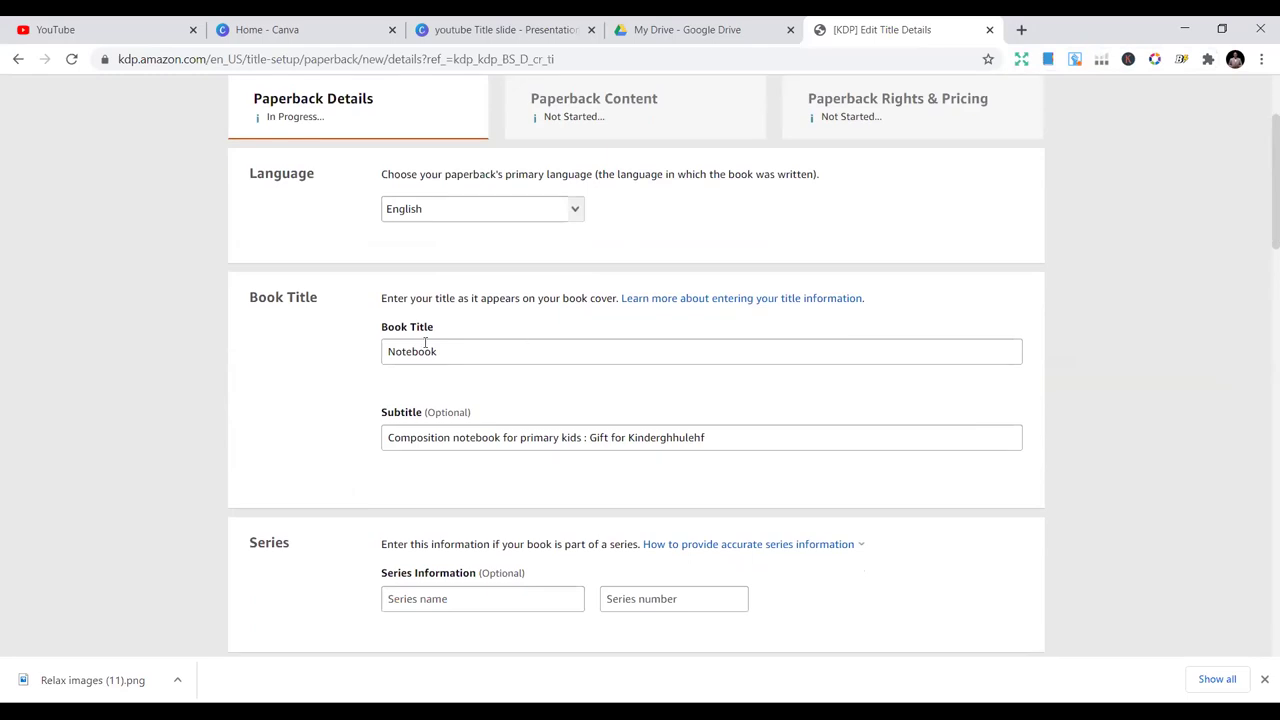
pyautogui.click(500, 350)
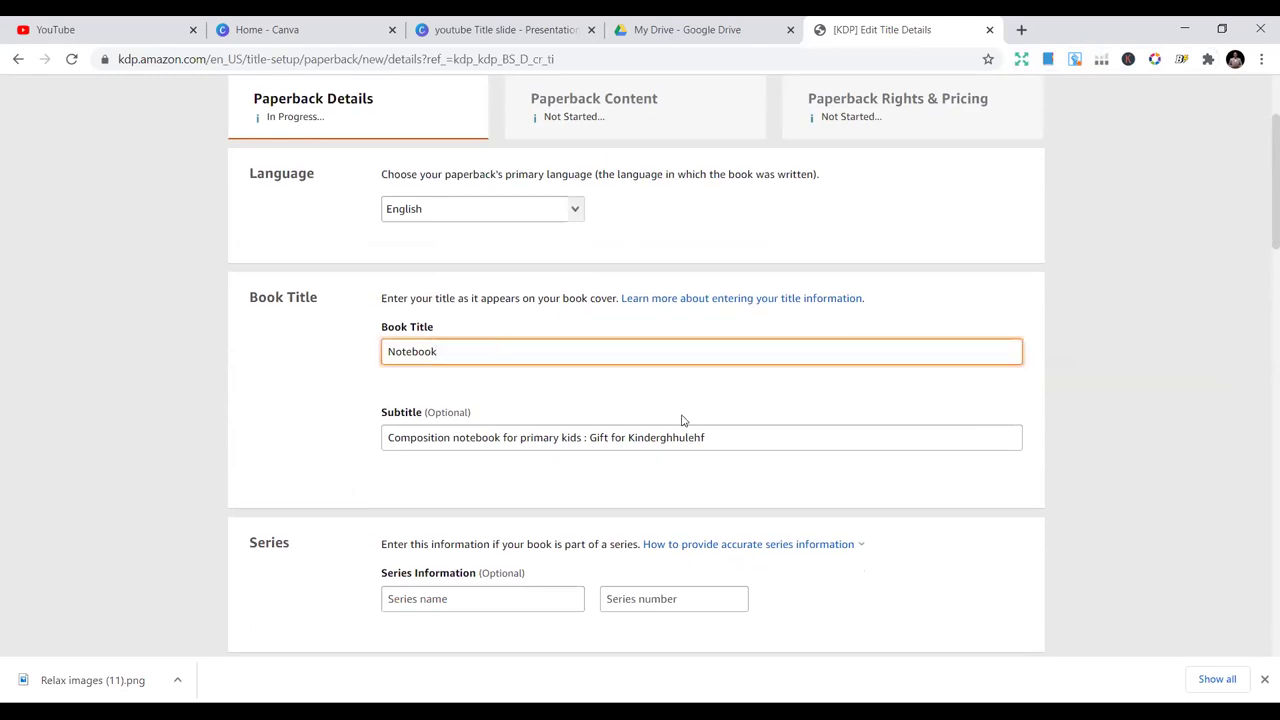
pyautogui.scroll(-1, 684, 446)
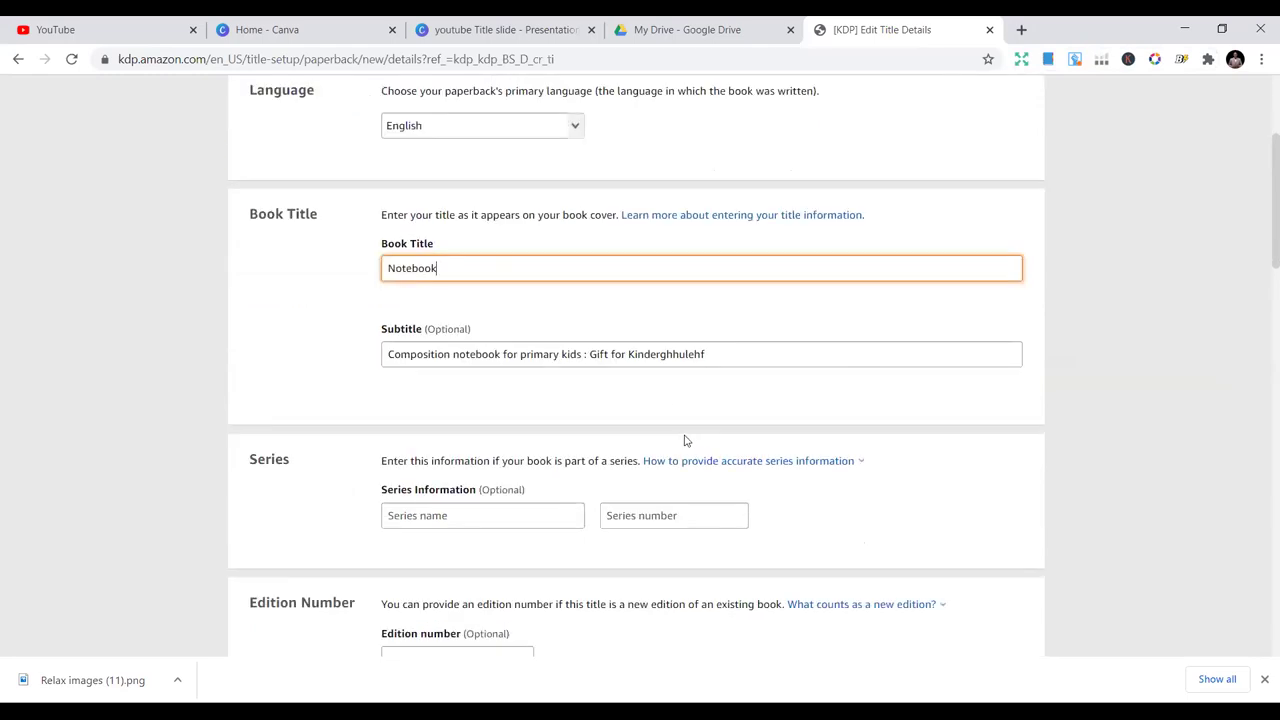
pyautogui.scroll(-4, 684, 442)
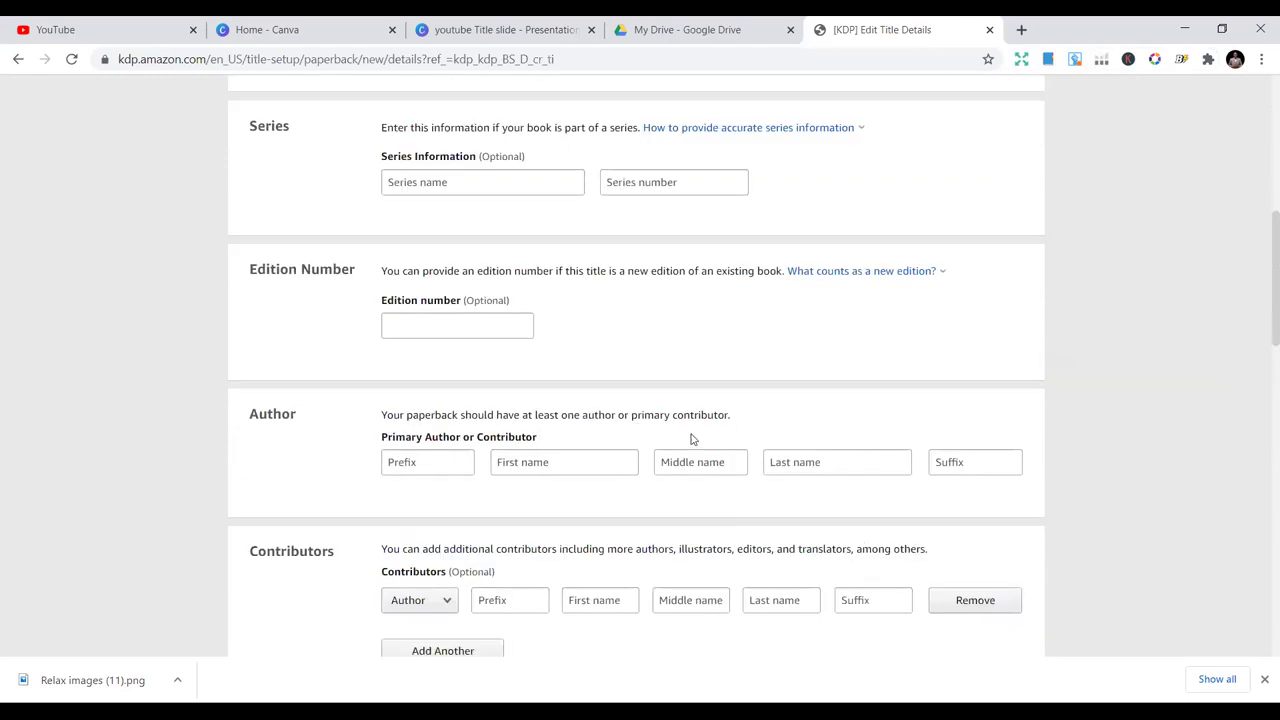
pyautogui.scroll(-6, 690, 438)
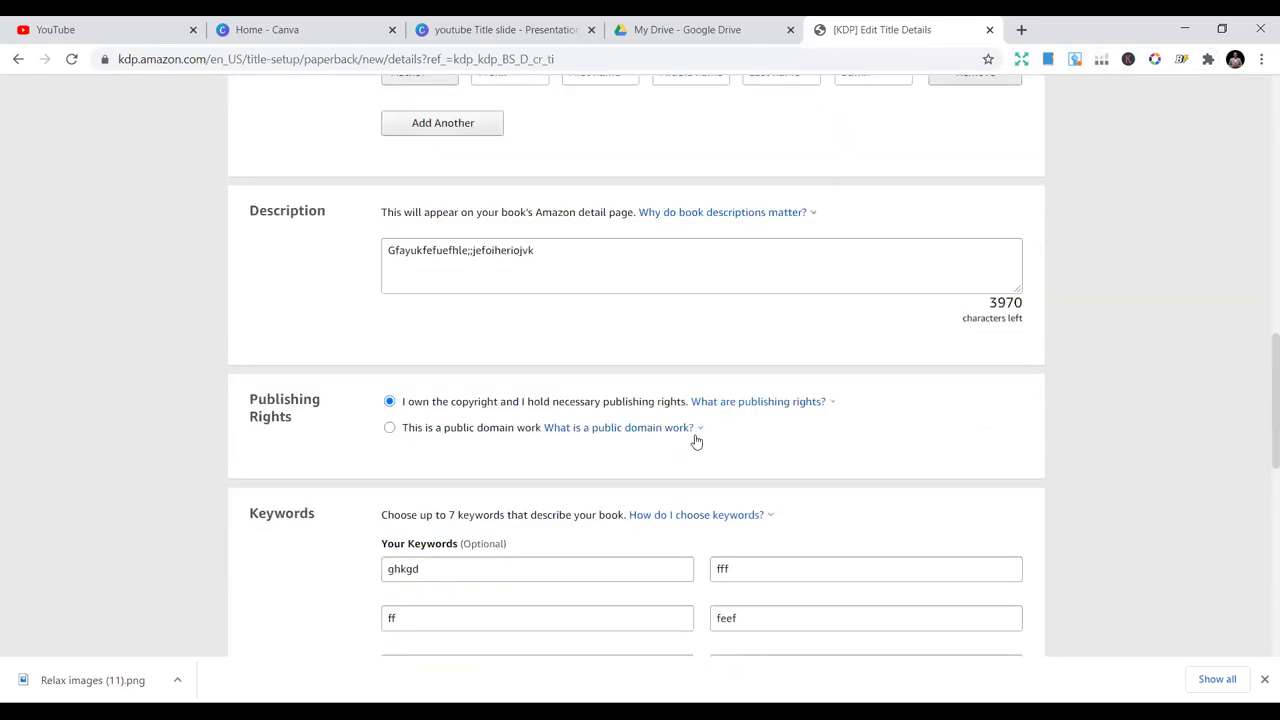
pyautogui.moveTo(695, 438)
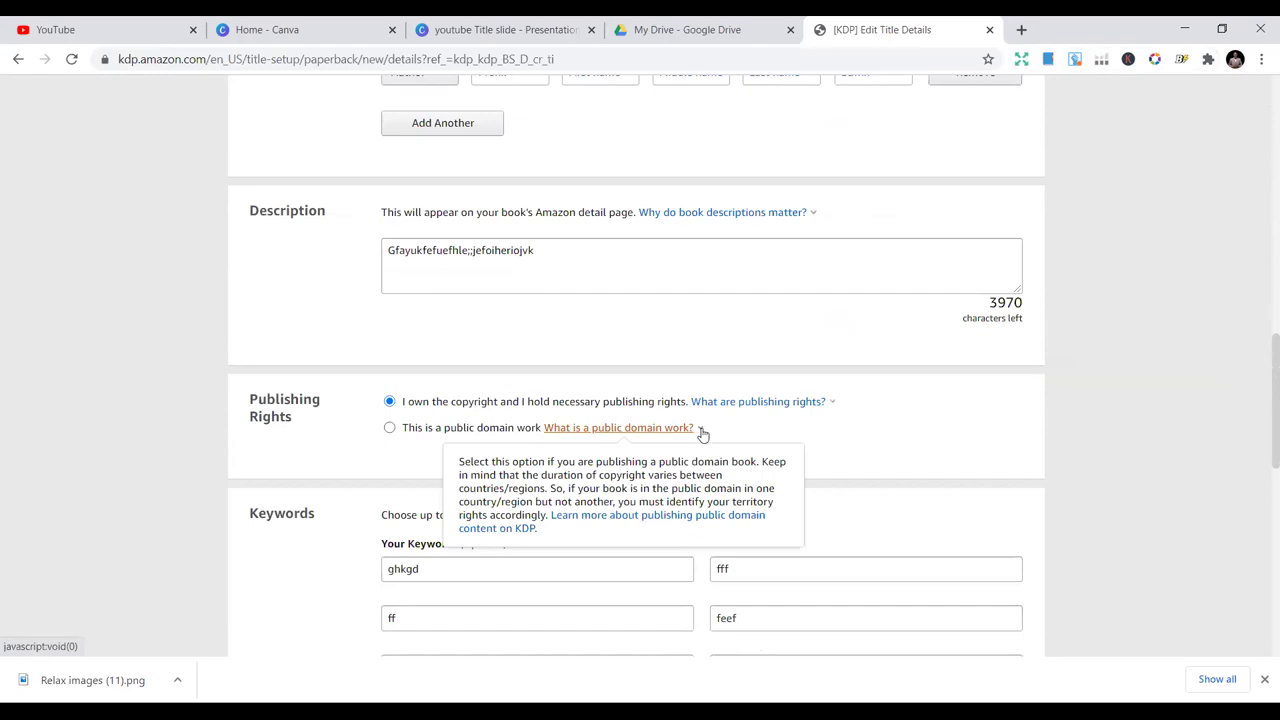
pyautogui.scroll(-3, 710, 435)
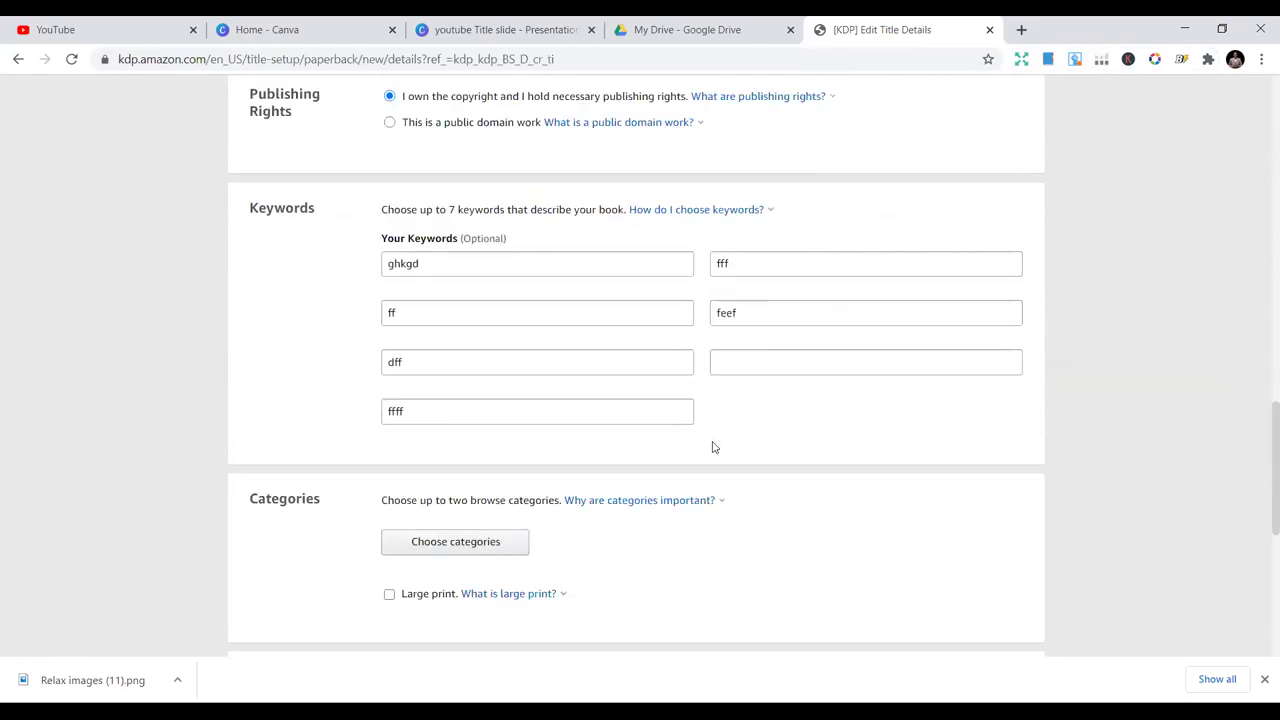
pyautogui.scroll(-2, 717, 436)
pyautogui.scroll(-3, 714, 443)
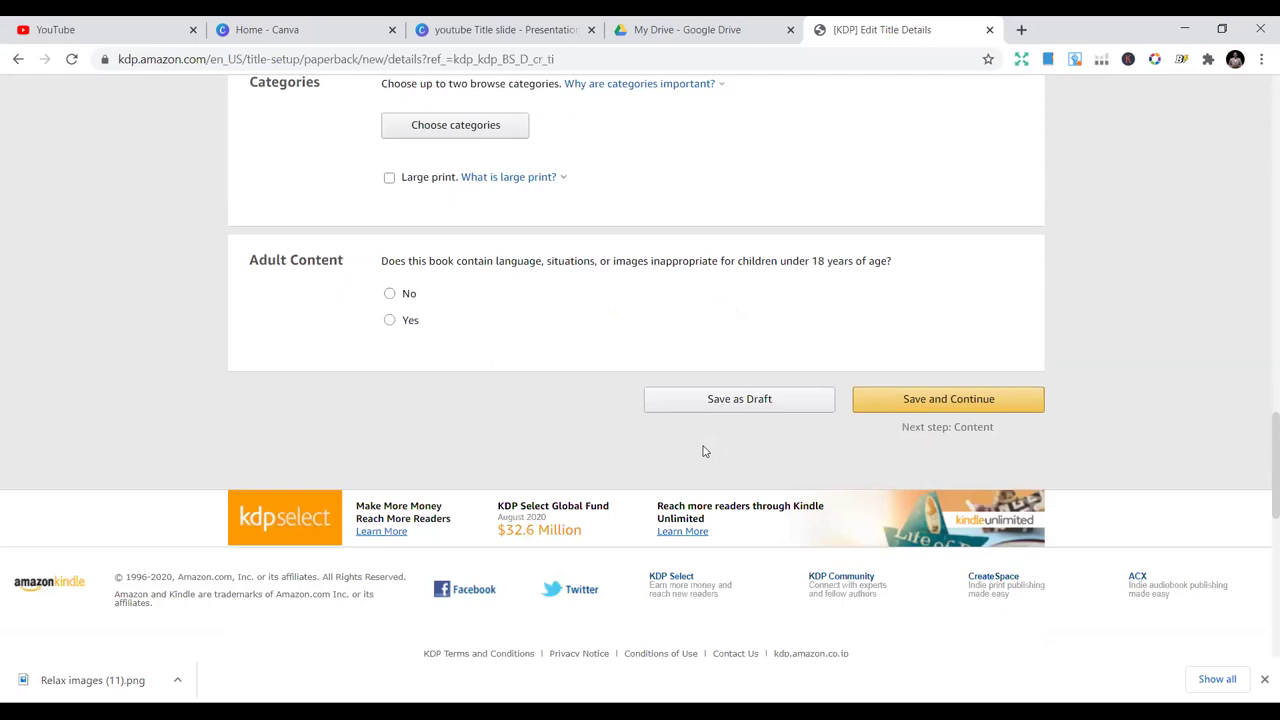
pyautogui.scroll(-1, 735, 390)
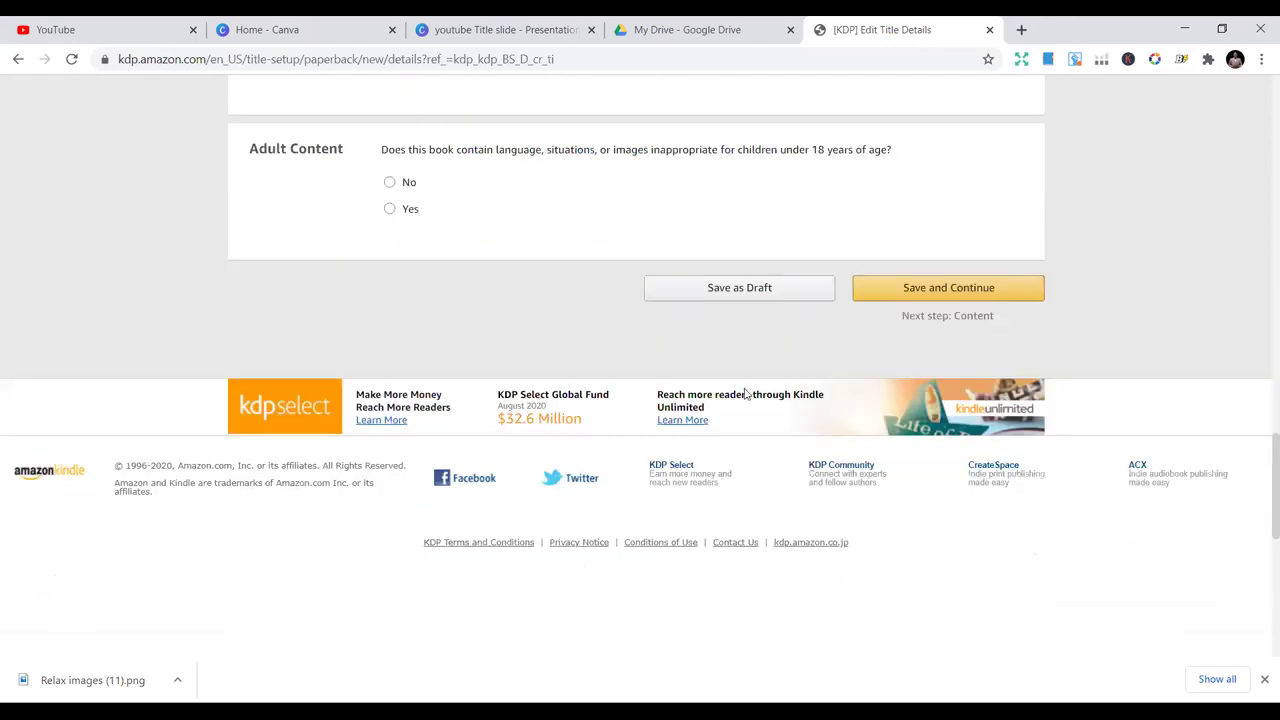
pyautogui.scroll(5, 749, 388)
pyautogui.scroll(7, 753, 369)
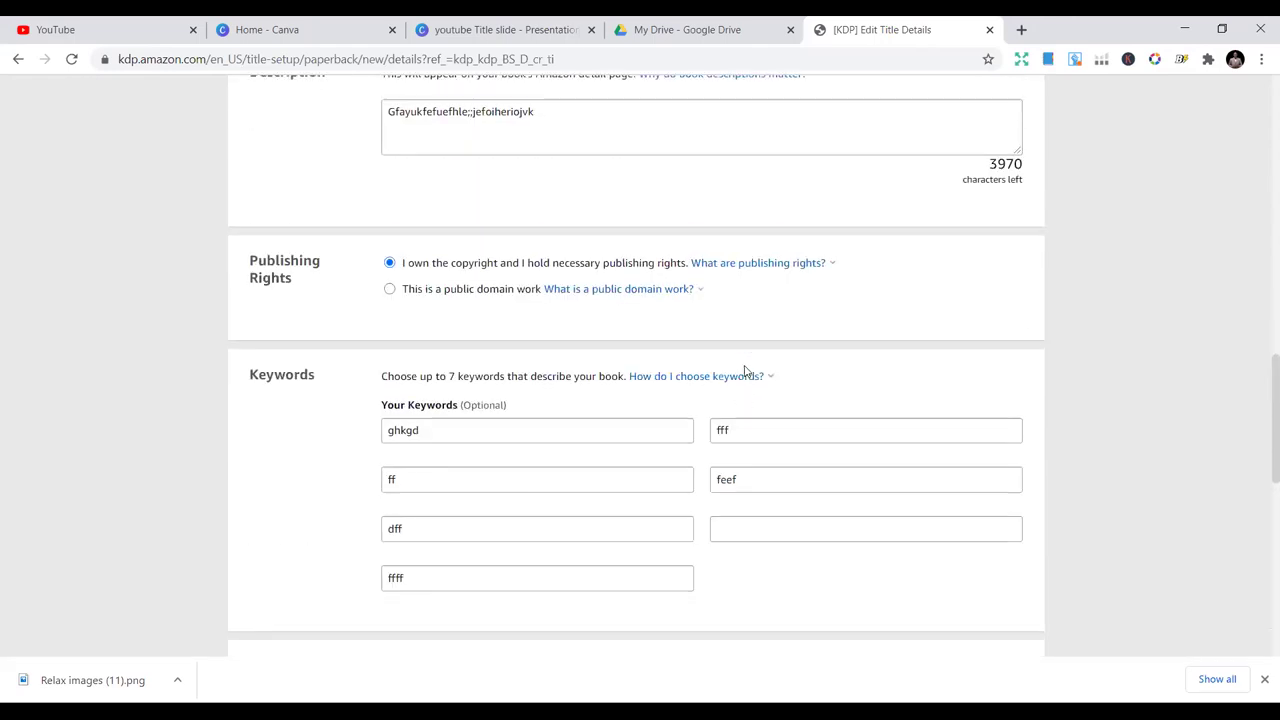
pyautogui.scroll(1, 1004, 208)
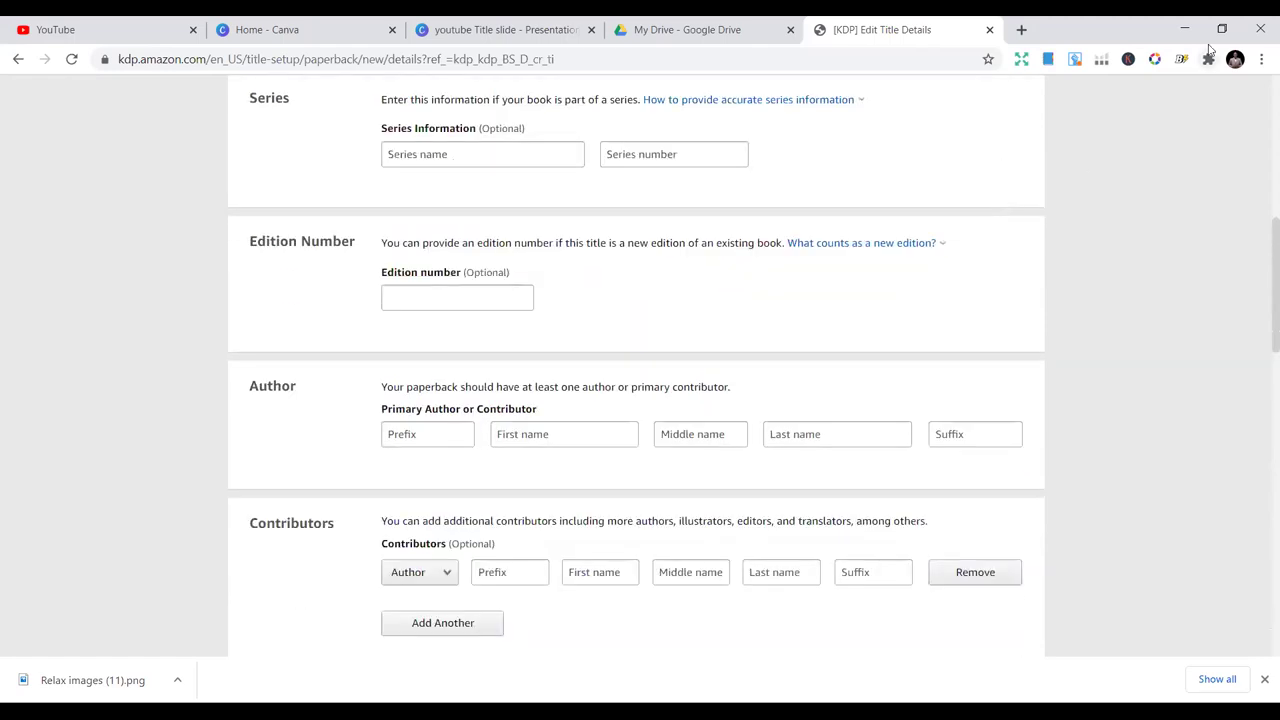
# Open the Book Bolt Lister profiles and examine the Gratitude Journal profile's title, subtitle, description and keywords
pyautogui.click(1182, 60)
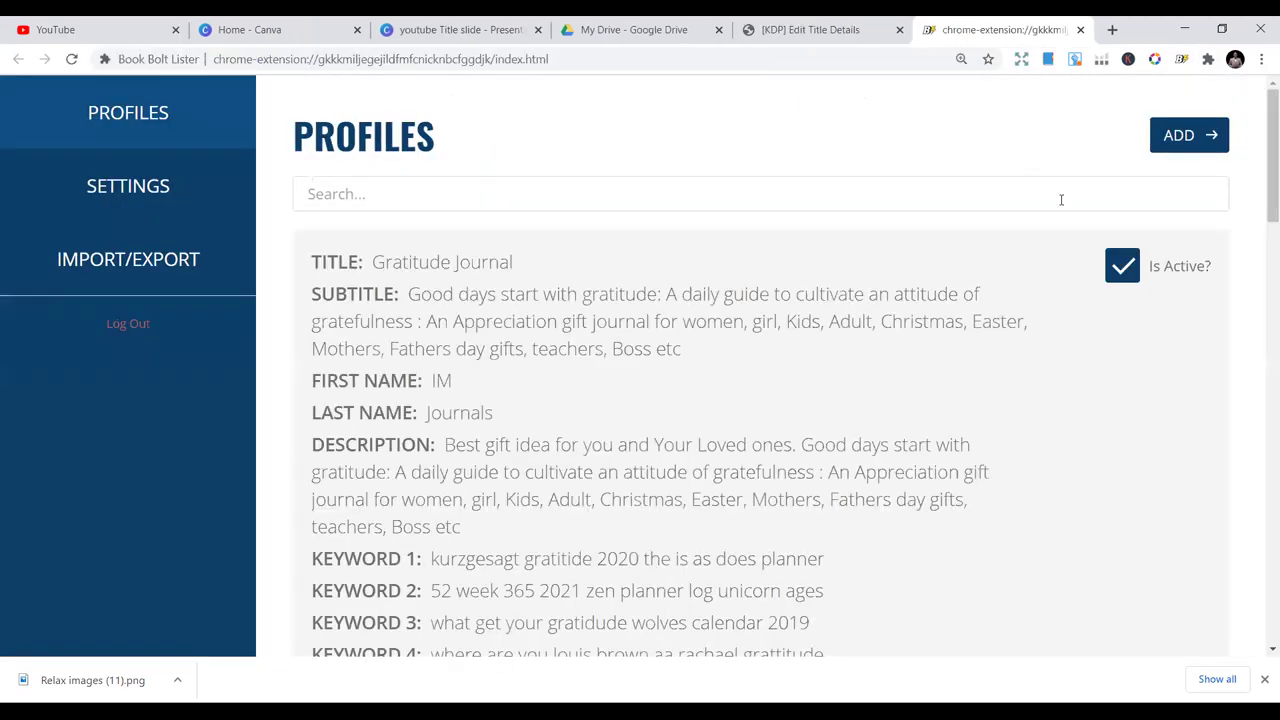
pyautogui.scroll(-2, 635, 394)
pyautogui.scroll(2, 643, 394)
pyautogui.moveTo(402, 262); pyautogui.dragTo(470, 262)
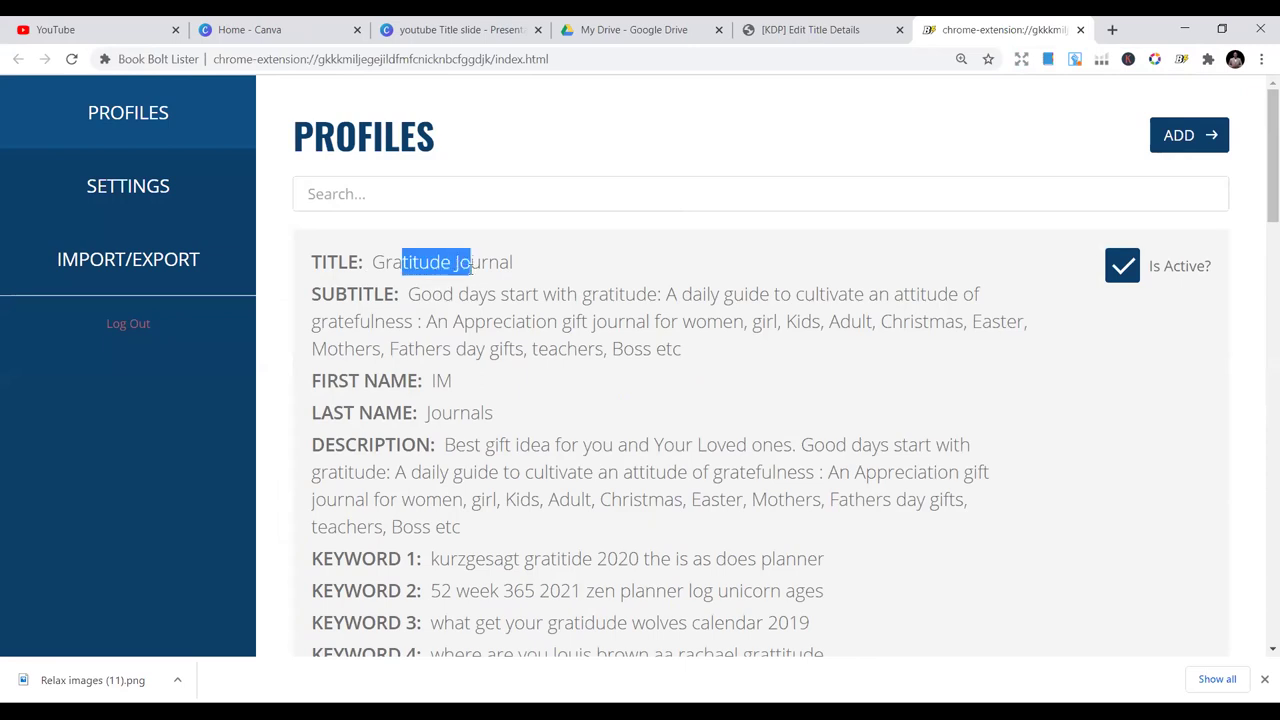
pyautogui.scroll(-1, 467, 300)
pyautogui.moveTo(608, 280); pyautogui.dragTo(614, 282)
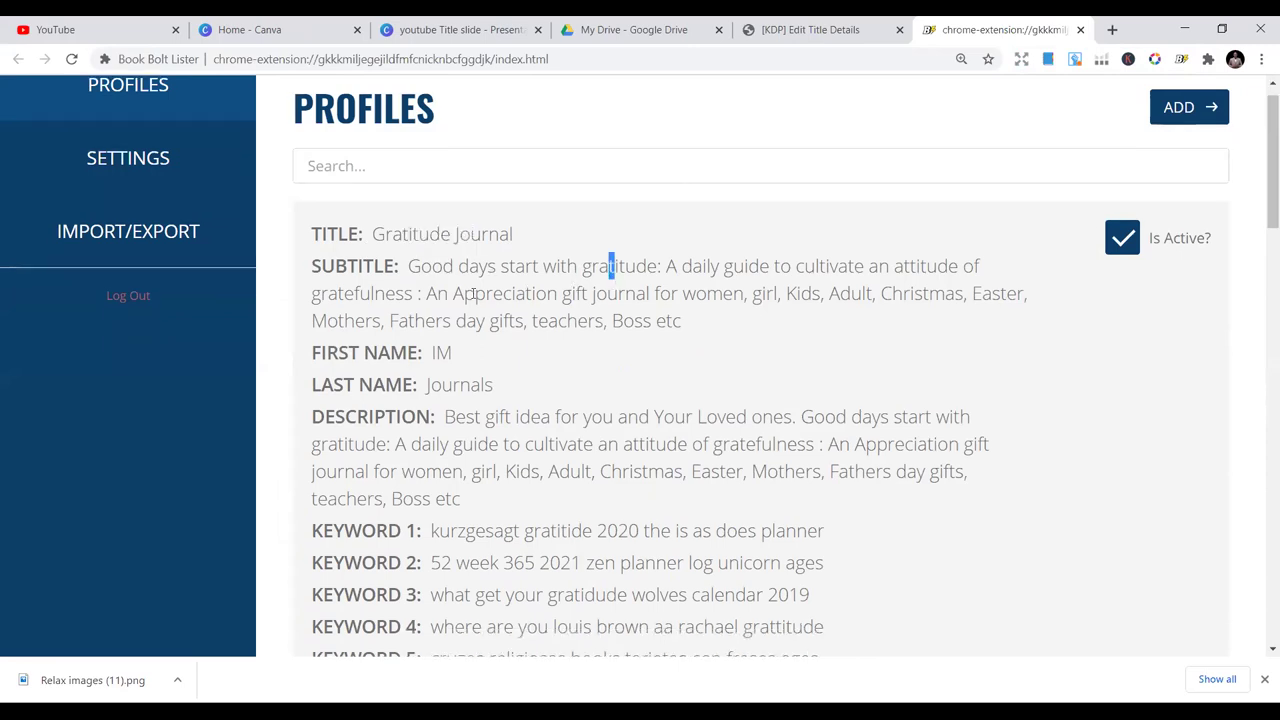
pyautogui.scroll(-3, 608, 375)
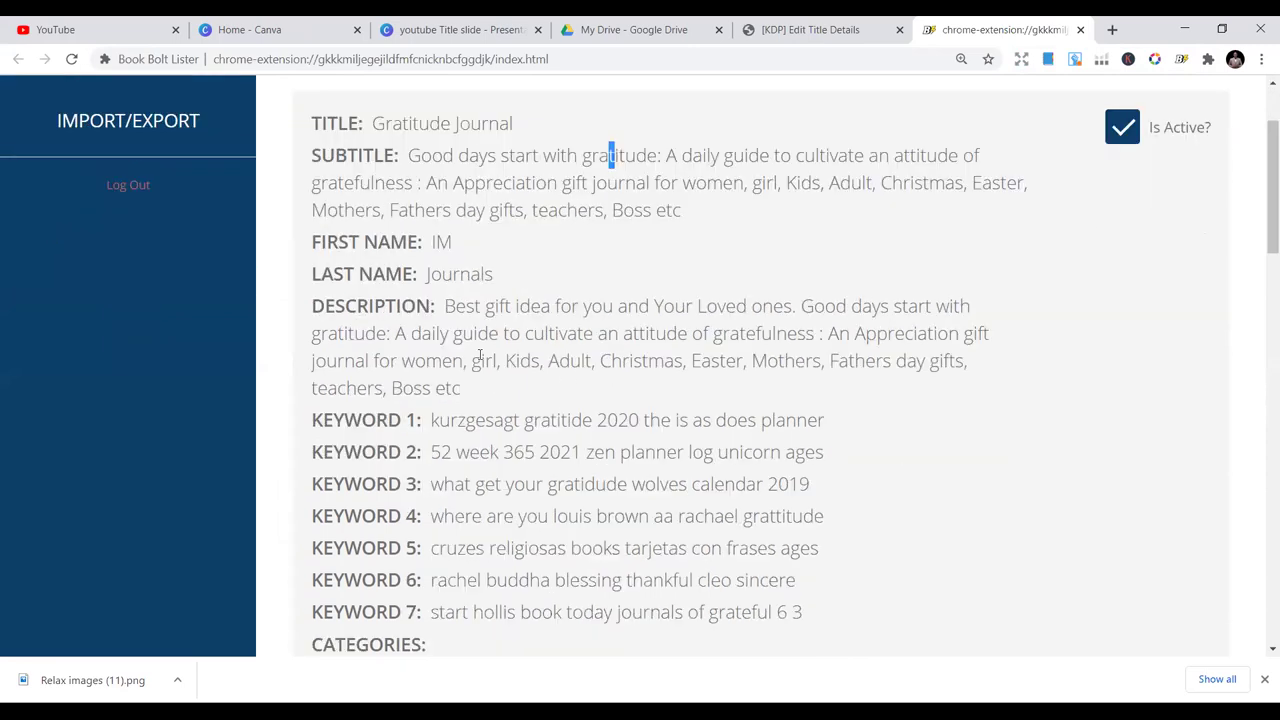
pyautogui.scroll(-4, 455, 362)
pyautogui.scroll(5, 470, 360)
pyautogui.scroll(3, 560, 360)
pyautogui.click(691, 323)
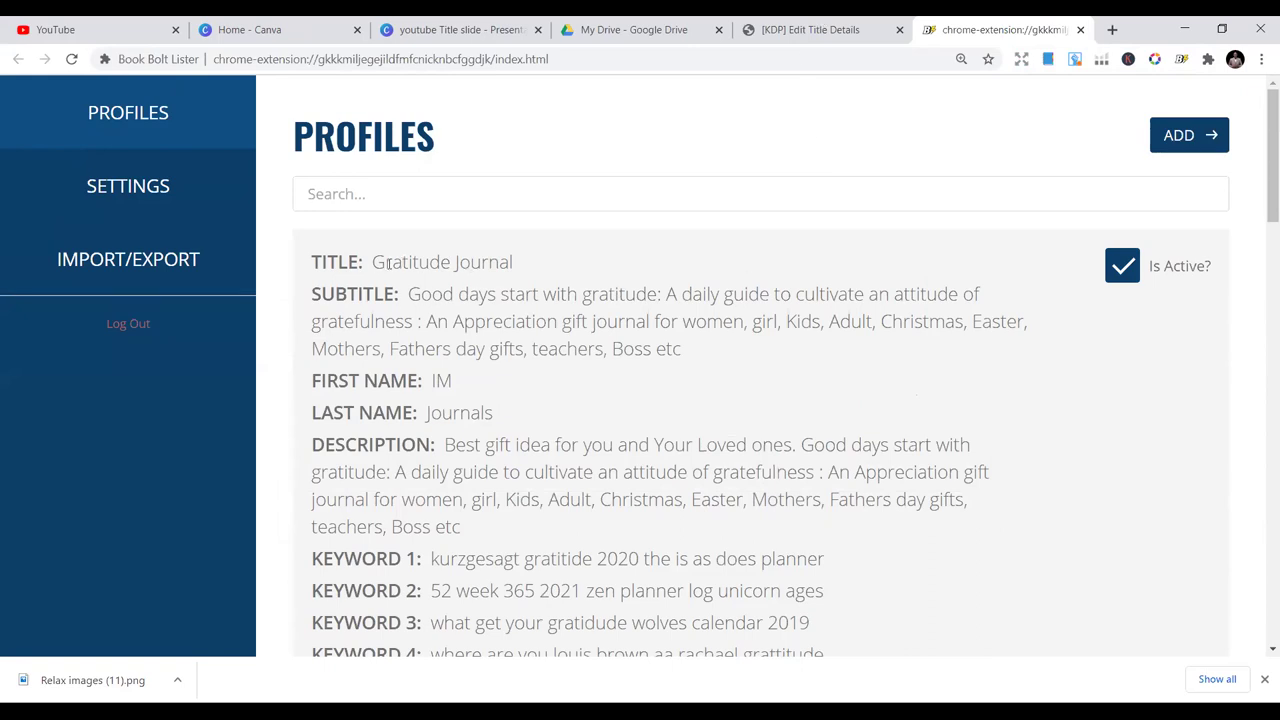
pyautogui.moveTo(374, 262); pyautogui.dragTo(680, 318)
pyautogui.click(506, 272)
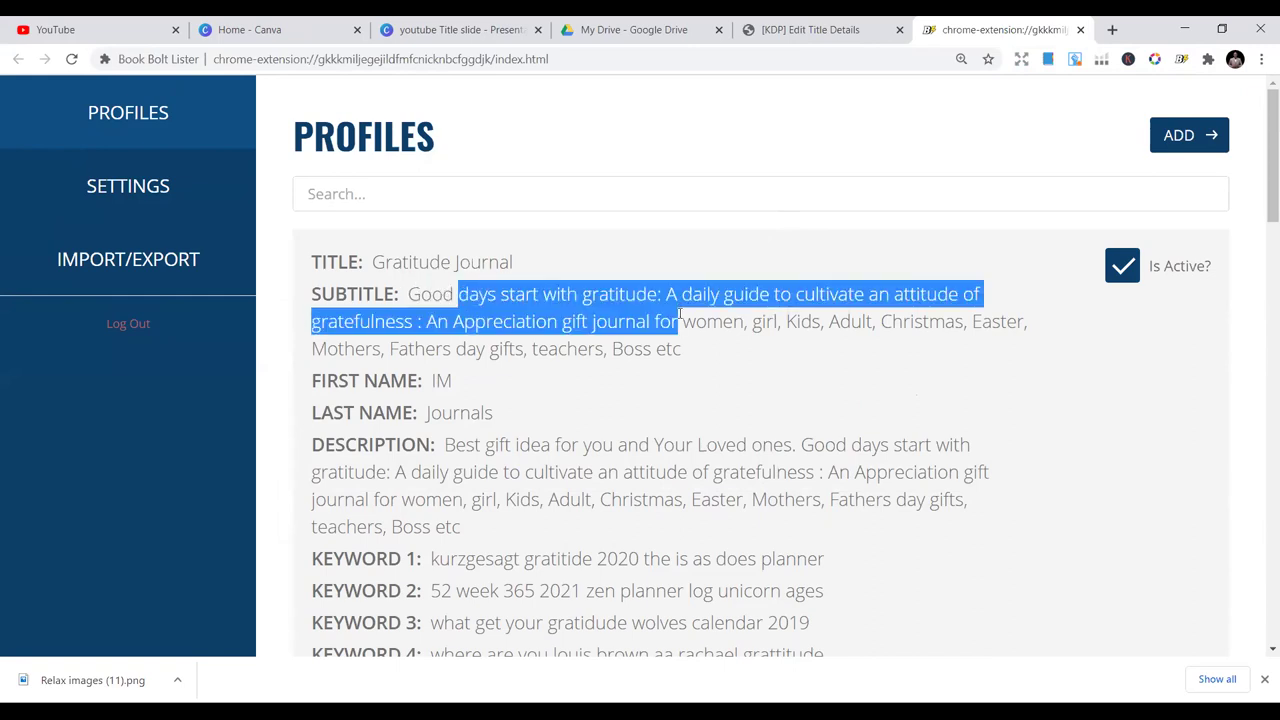
pyautogui.scroll(-1, 600, 341)
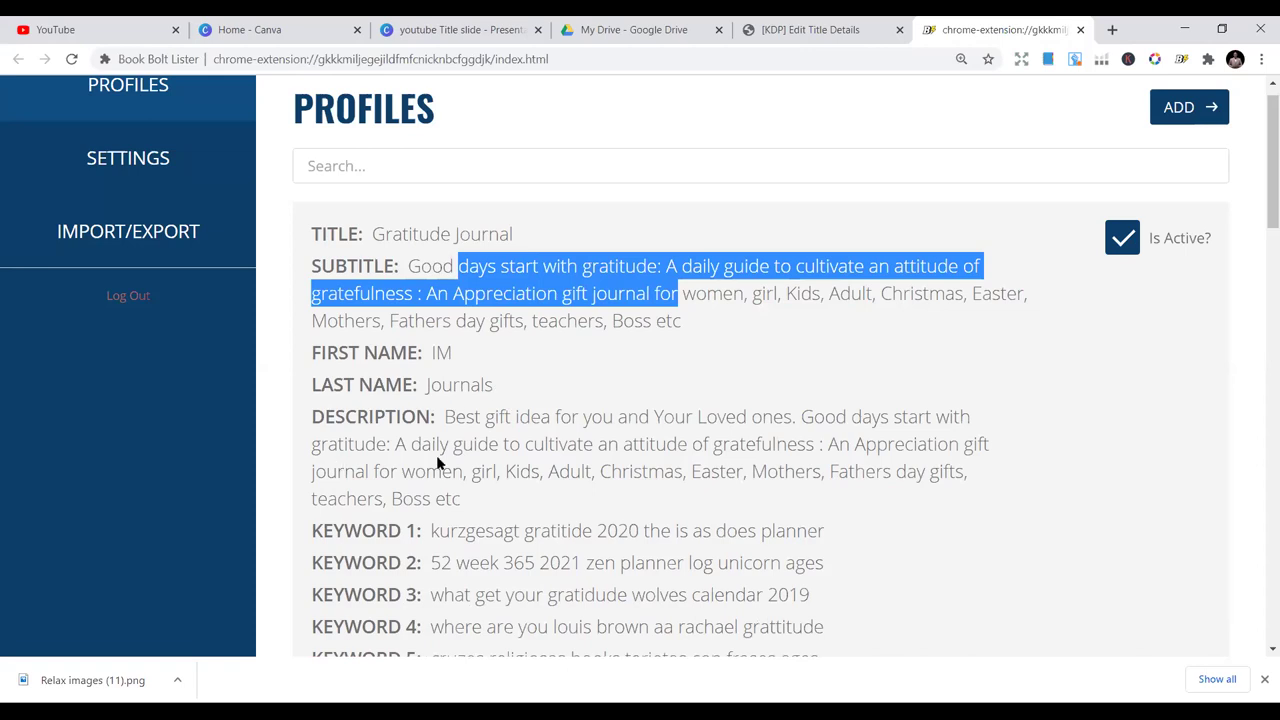
pyautogui.scroll(1, 772, 391)
pyautogui.click(772, 391)
# Return to the KDP paperback details, autofill the form from the Gratitude Journal profile and check the filled fields
pyautogui.click(825, 20)
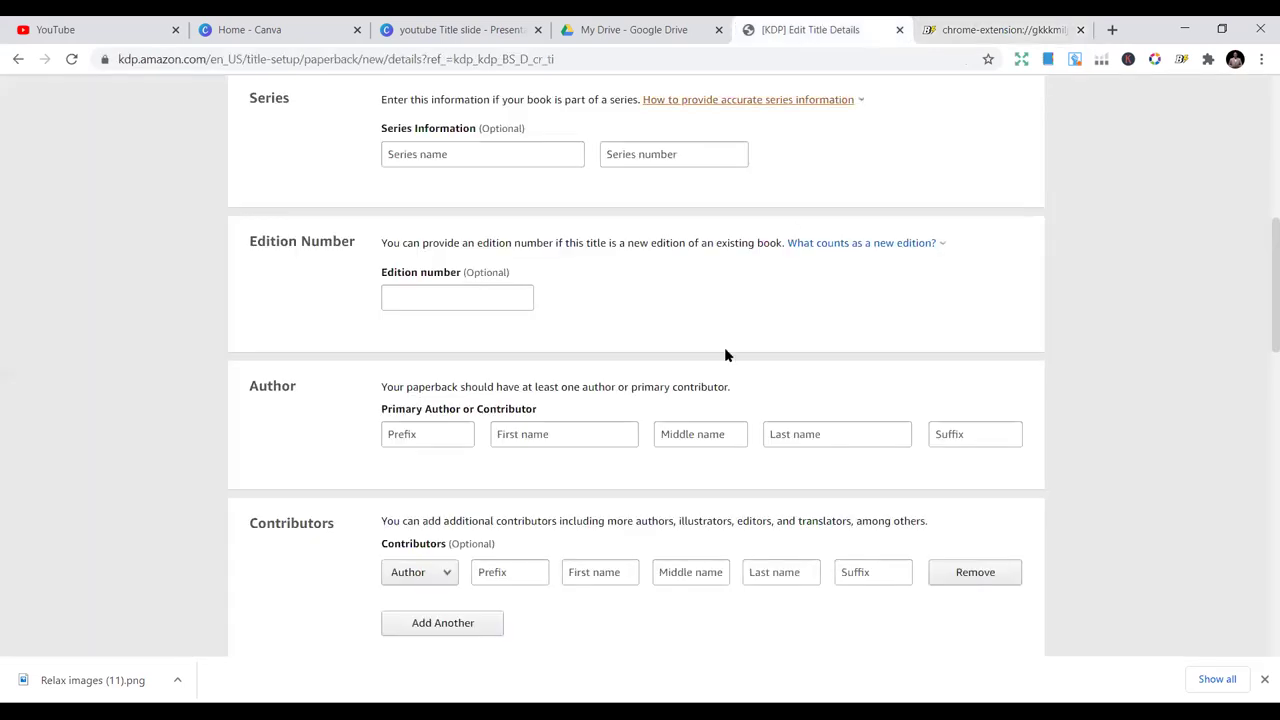
pyautogui.scroll(5, 727, 350)
pyautogui.scroll(1, 731, 337)
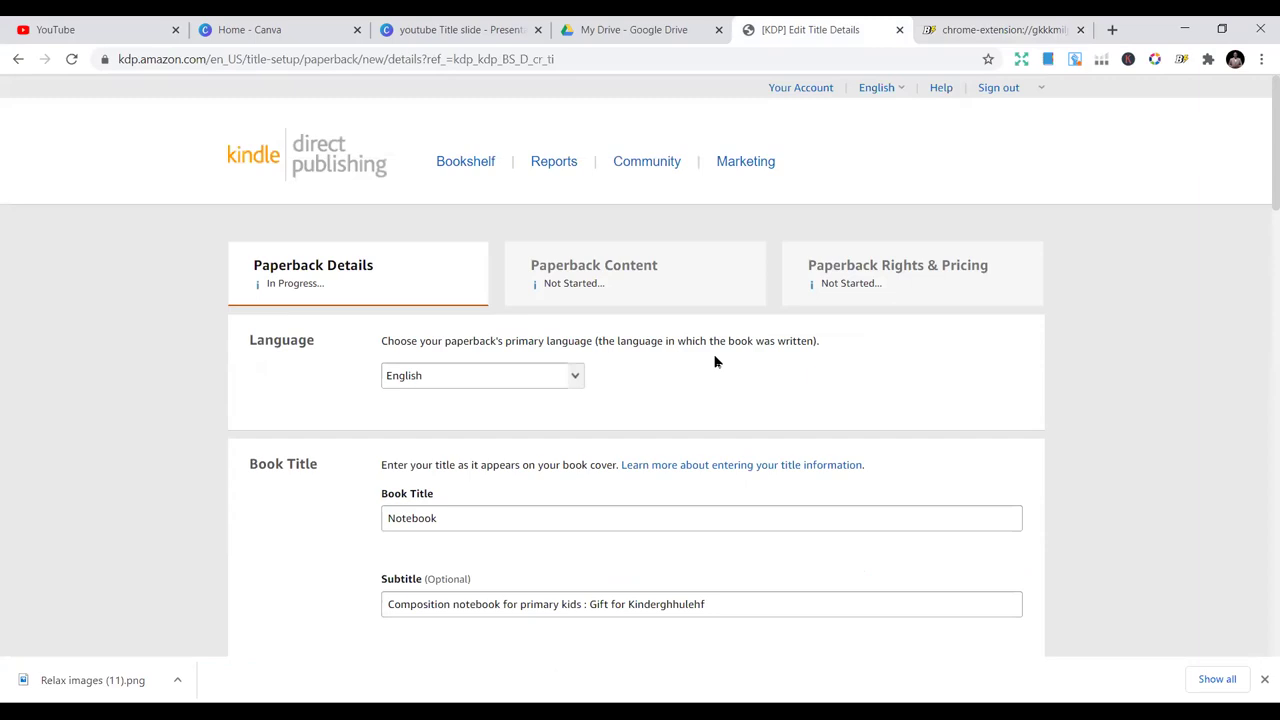
pyautogui.scroll(-3, 758, 425)
pyautogui.scroll(-10, 778, 359)
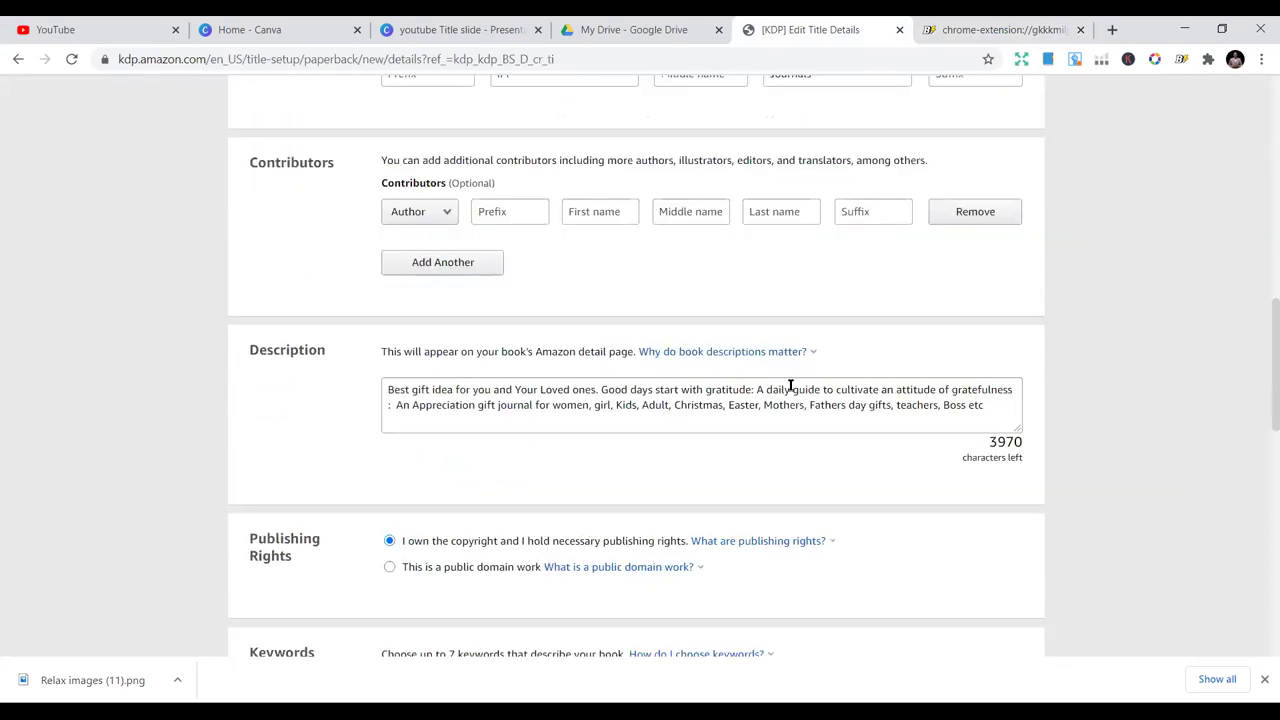
pyautogui.scroll(5, 429, 260)
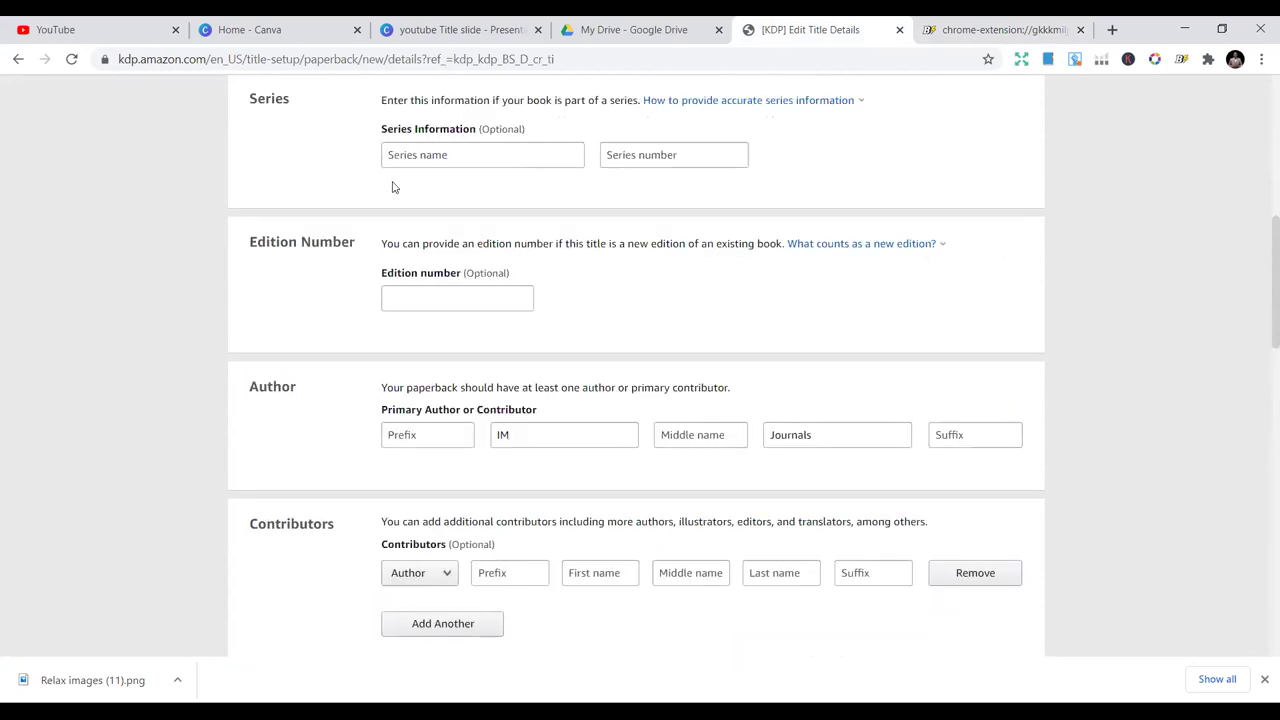
pyautogui.scroll(3, 180, 78)
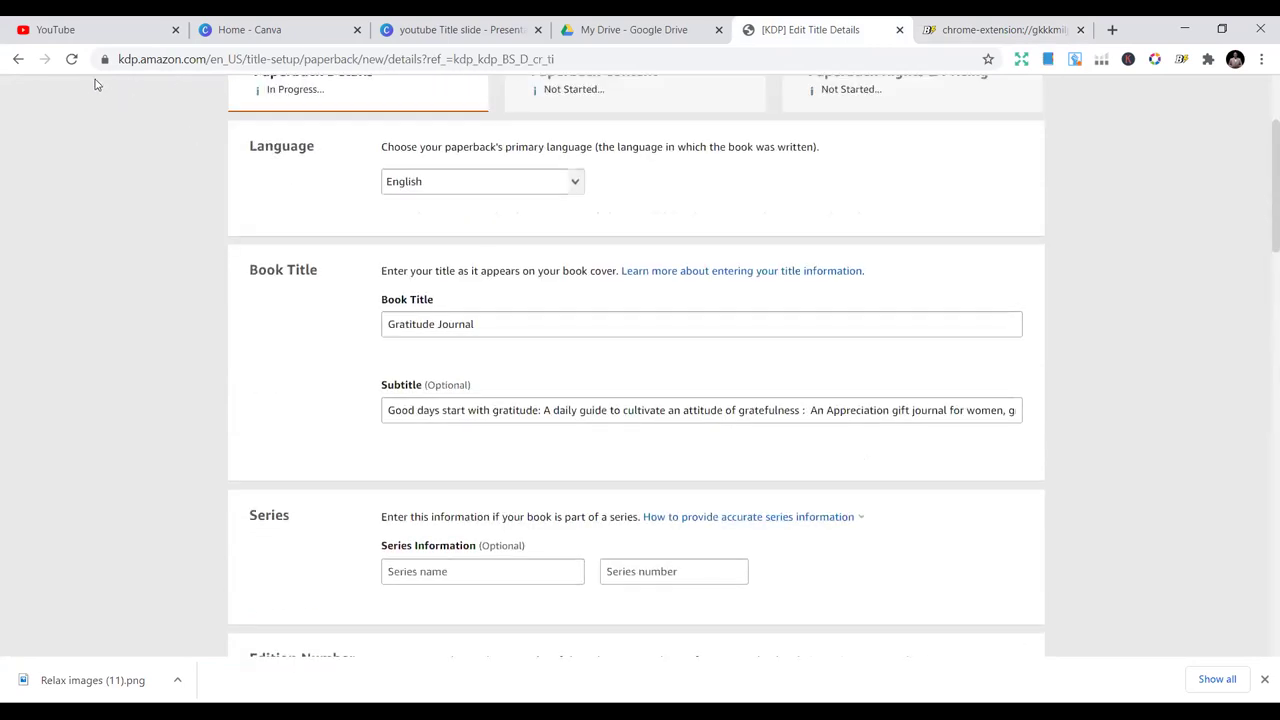
pyautogui.scroll(2, 396, 181)
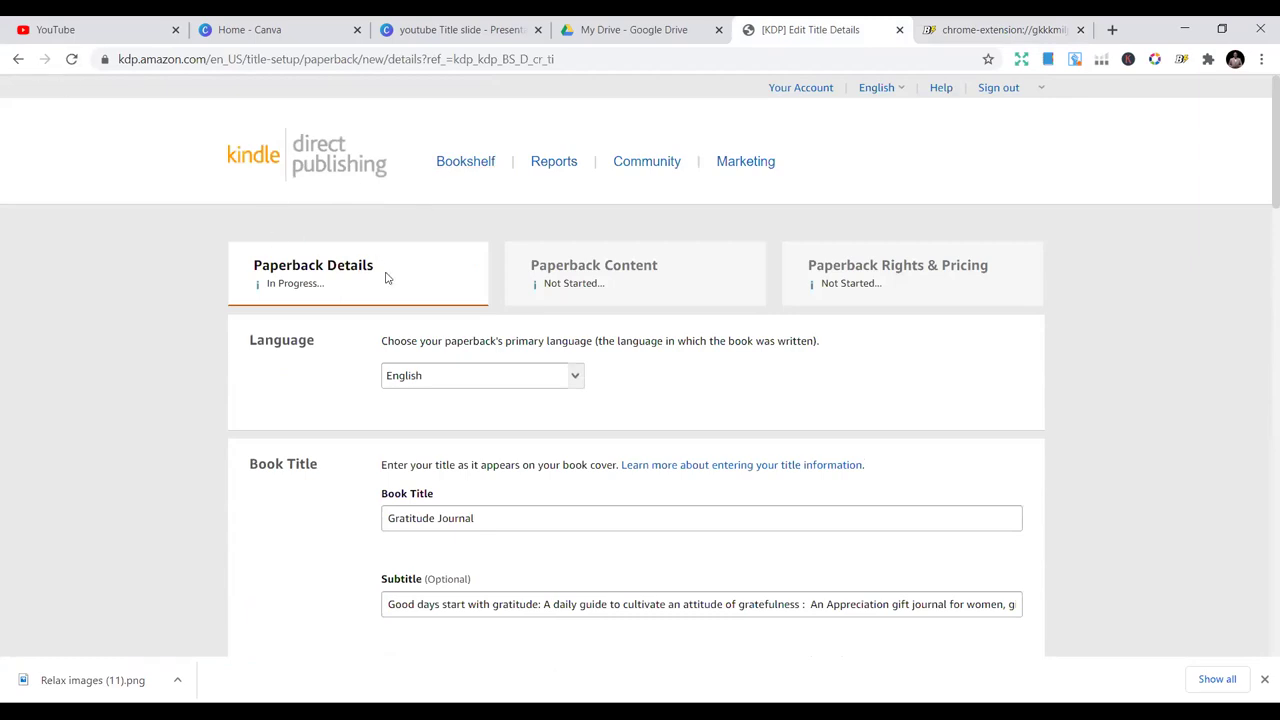
# Clear the book title and the subtitle in the KDP paperback details
pyautogui.click(562, 513)
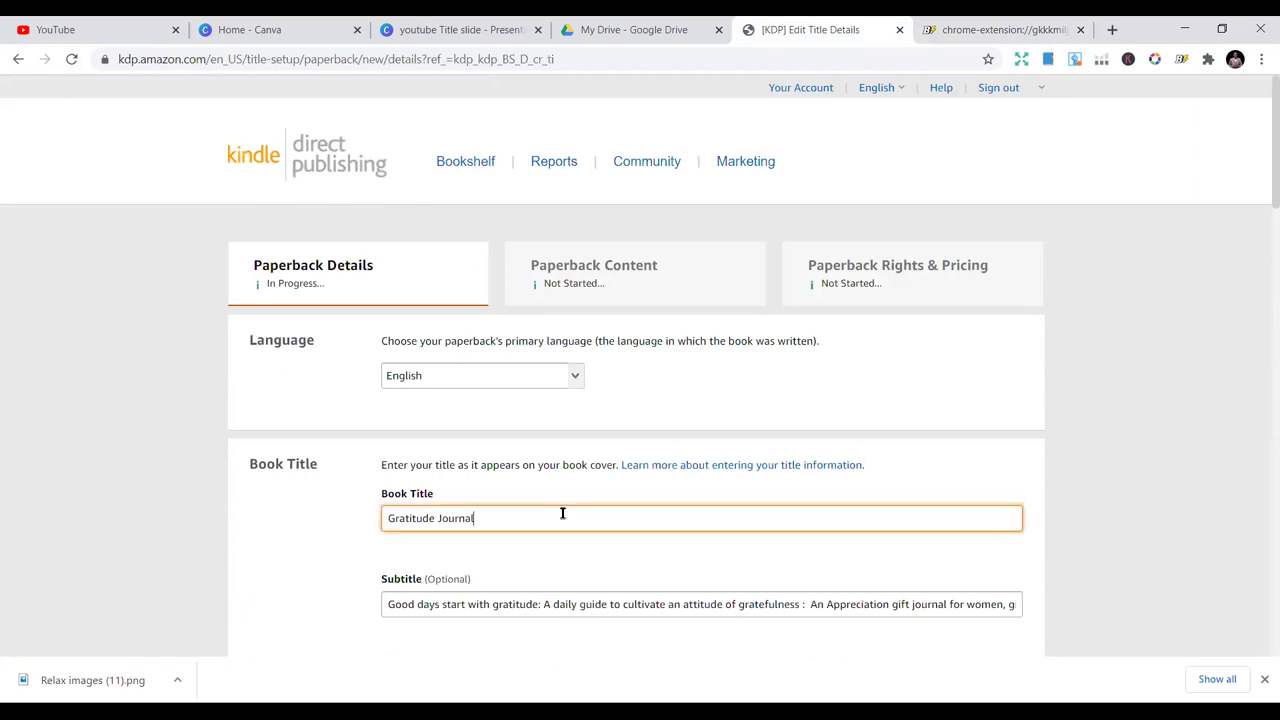
pyautogui.tripleClick(562, 513)
pyautogui.press('BackSpace')
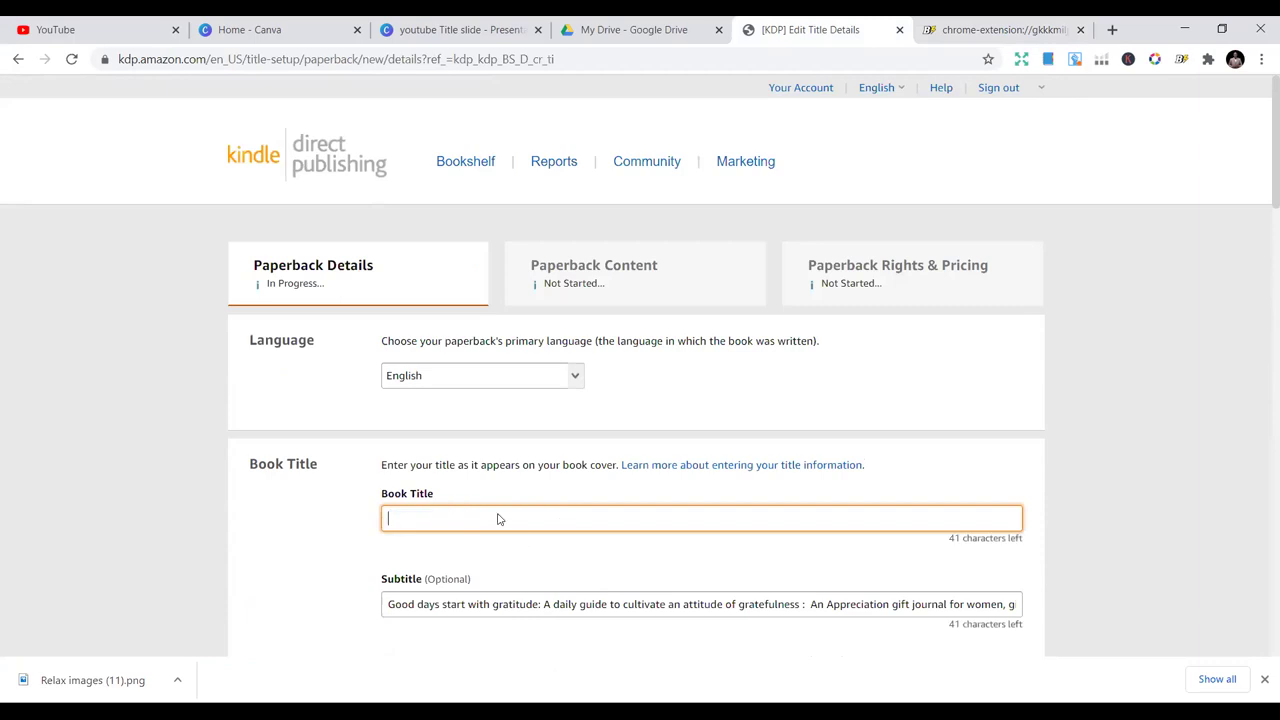
pyautogui.scroll(-2, 655, 457)
pyautogui.click(658, 441)
pyautogui.tripleClick(658, 441)
pyautogui.press('BackSpace')
# Delete the book's description text in the Description section
pyautogui.scroll(-2, 607, 495)
pyautogui.scroll(-8, 607, 495)
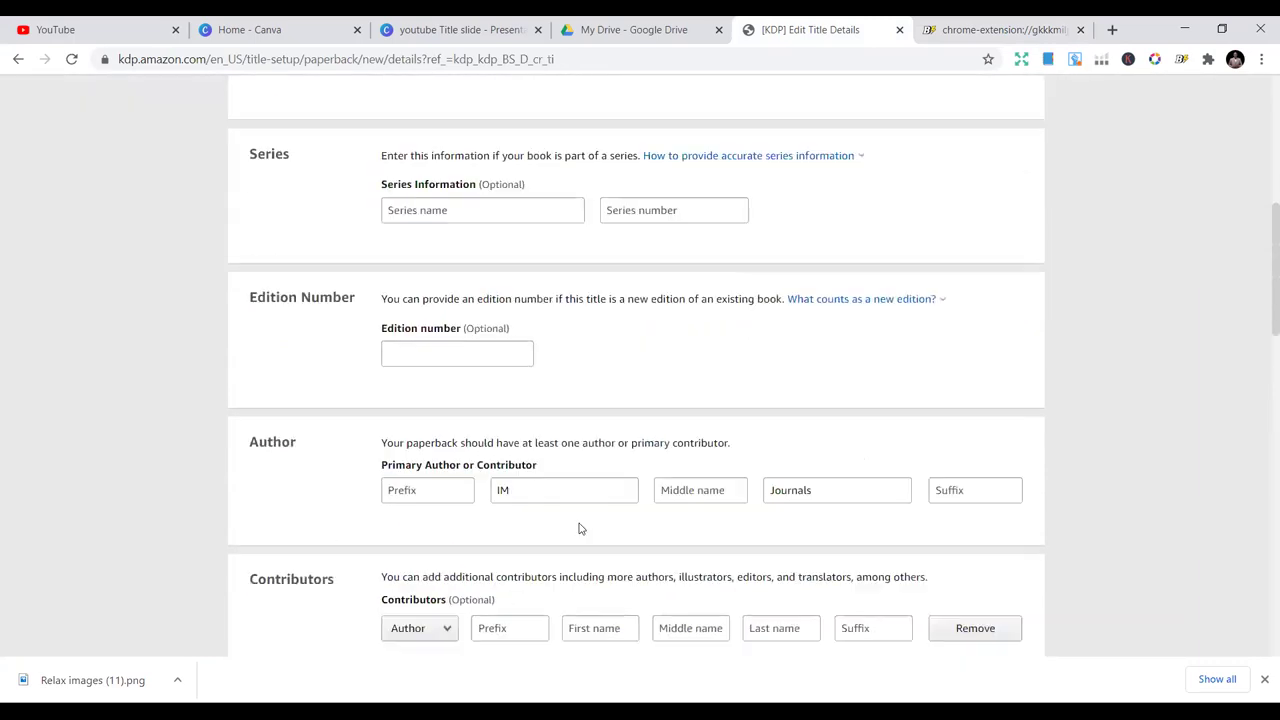
pyautogui.click(604, 441)
pyautogui.tripleClick(605, 441)
pyautogui.press('BackSpace')
# Empty all seven keyword fields in the Keywords section of the paperback details
pyautogui.scroll(-5, 605, 441)
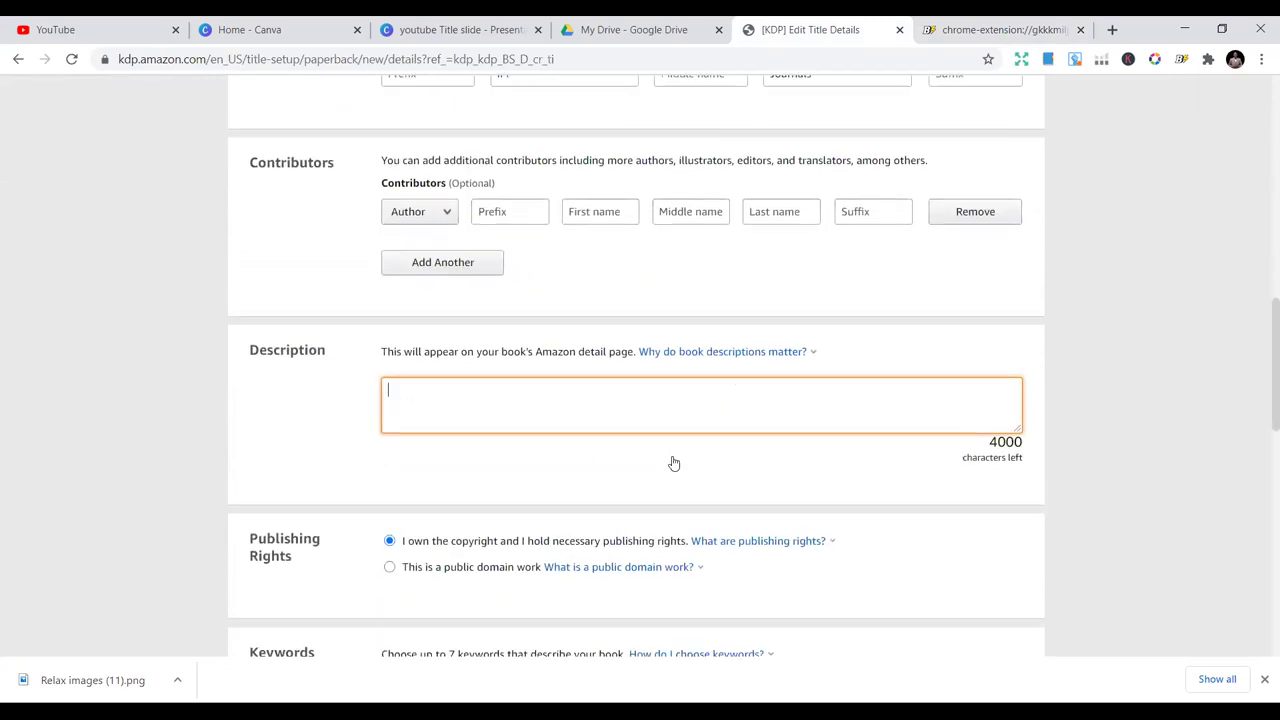
pyautogui.click(621, 404)
pyautogui.tripleClick(621, 404)
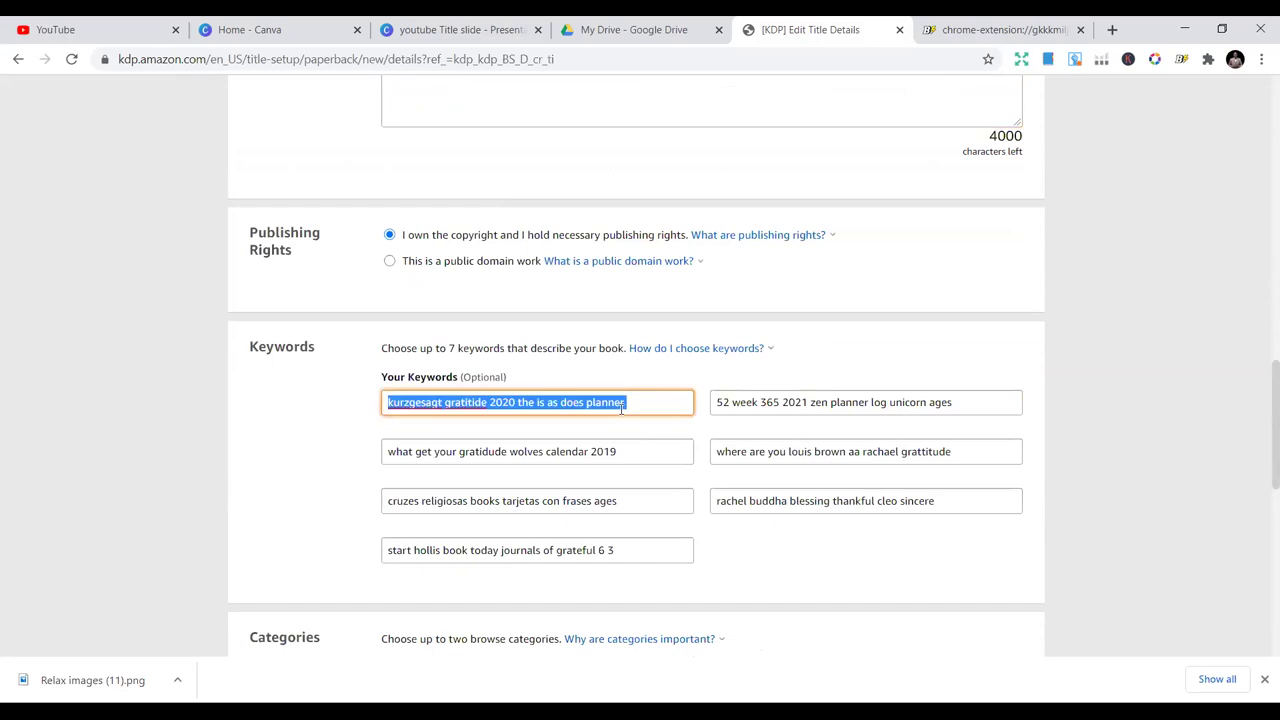
pyautogui.press('BackSpace')
pyautogui.tripleClick(633, 446)
pyautogui.press('BackSpace')
pyautogui.tripleClick(633, 512)
pyautogui.press('BackSpace')
pyautogui.tripleClick(620, 545)
pyautogui.press('BackSpace')
pyautogui.tripleClick(774, 411)
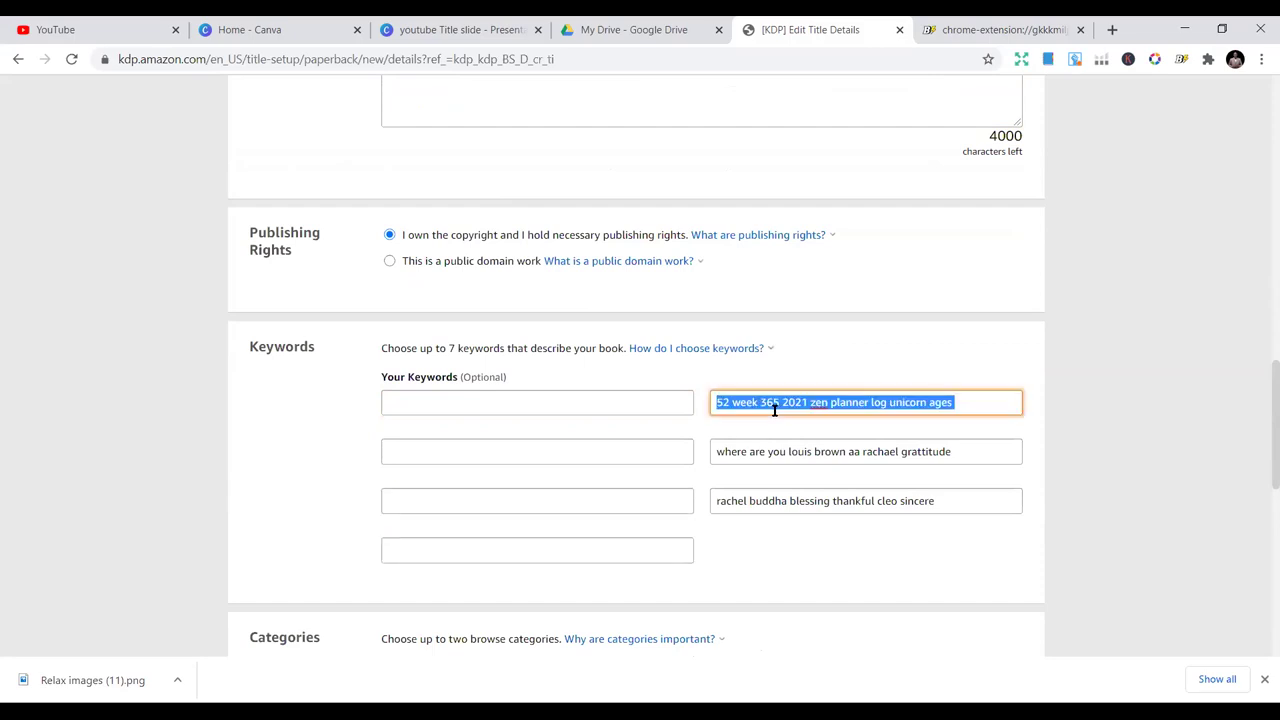
pyautogui.press('BackSpace')
pyautogui.tripleClick(802, 459)
pyautogui.press('BackSpace')
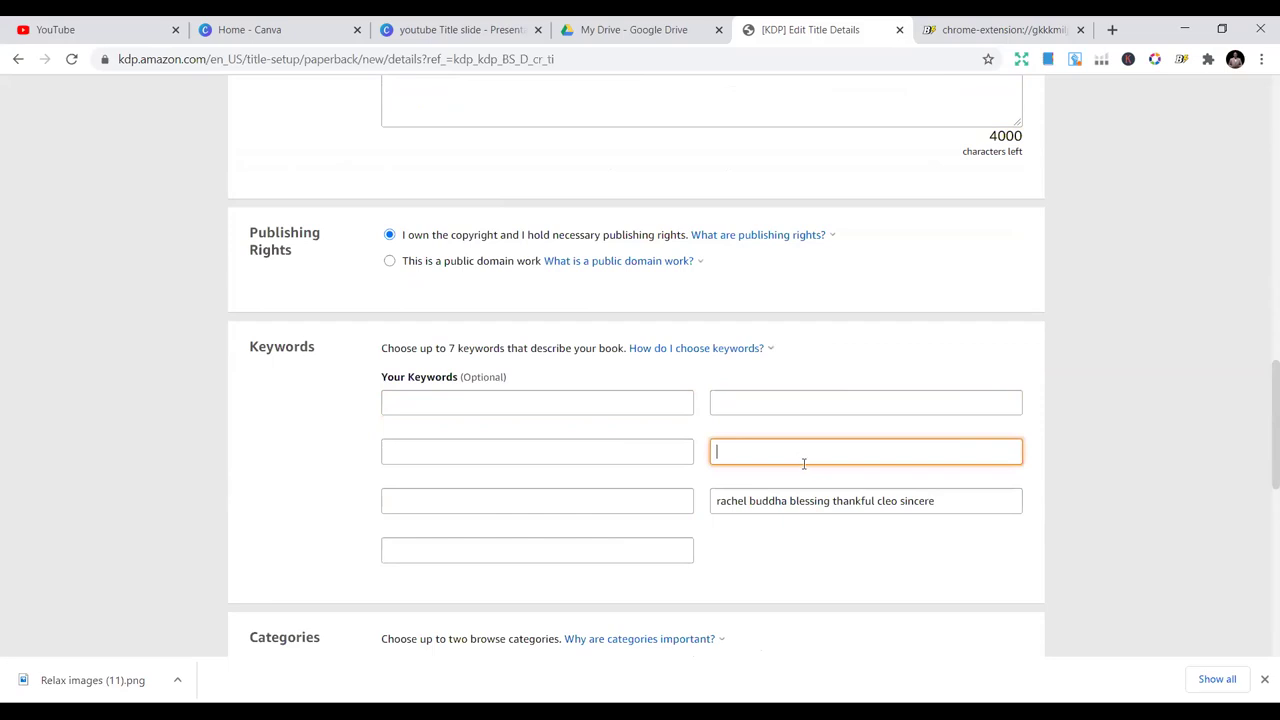
pyautogui.tripleClick(808, 499)
pyautogui.press('BackSpace')
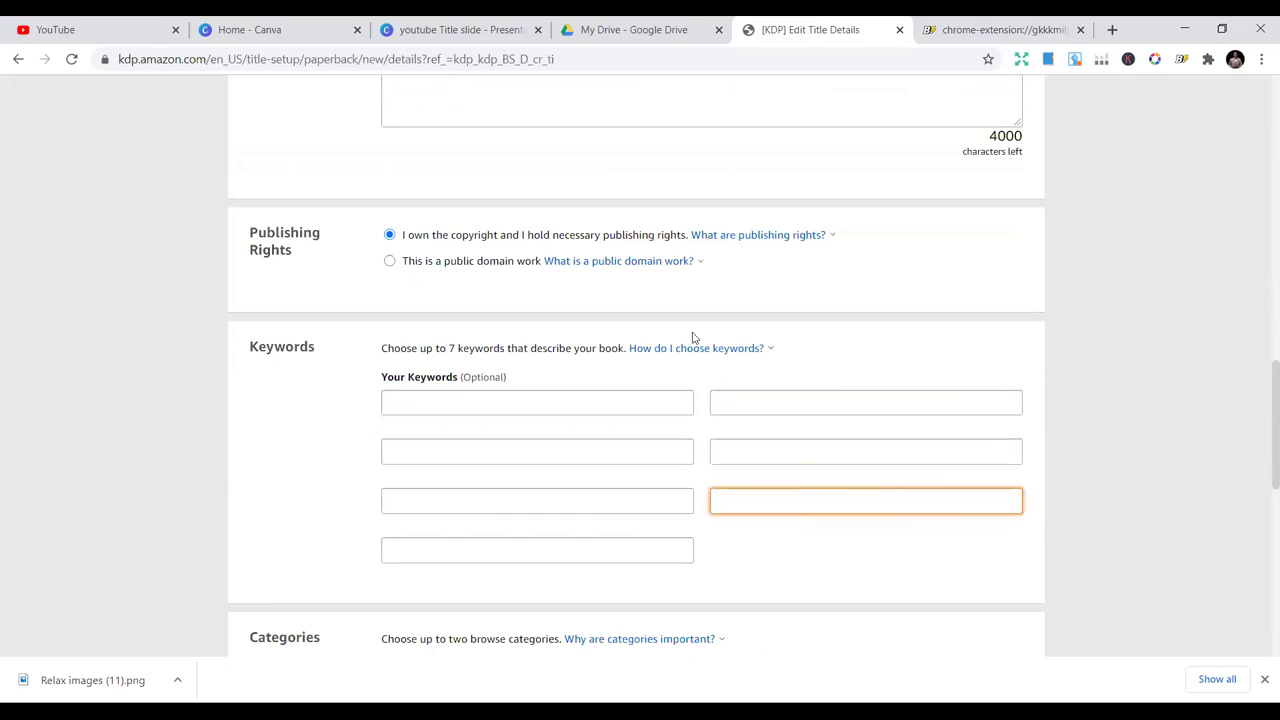
# Switch to the Book Bolt Lister profiles and start a new blank profile
pyautogui.click(972, 22)
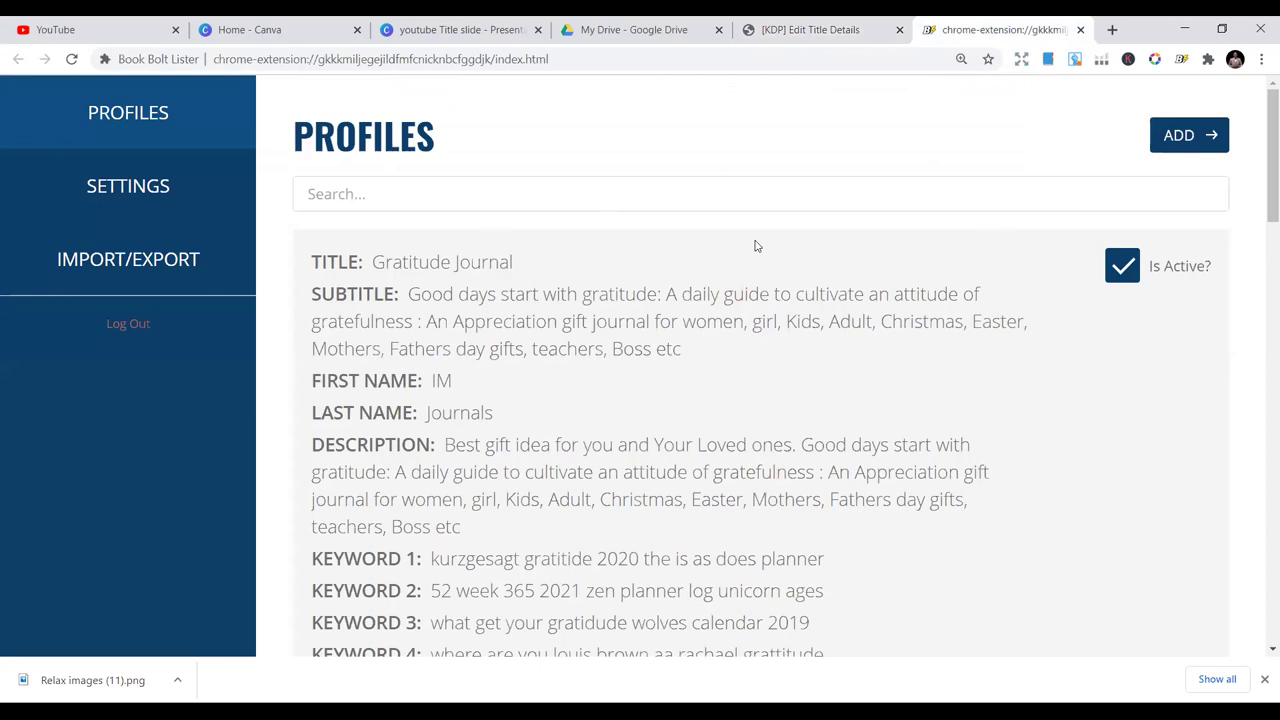
pyautogui.click(1181, 137)
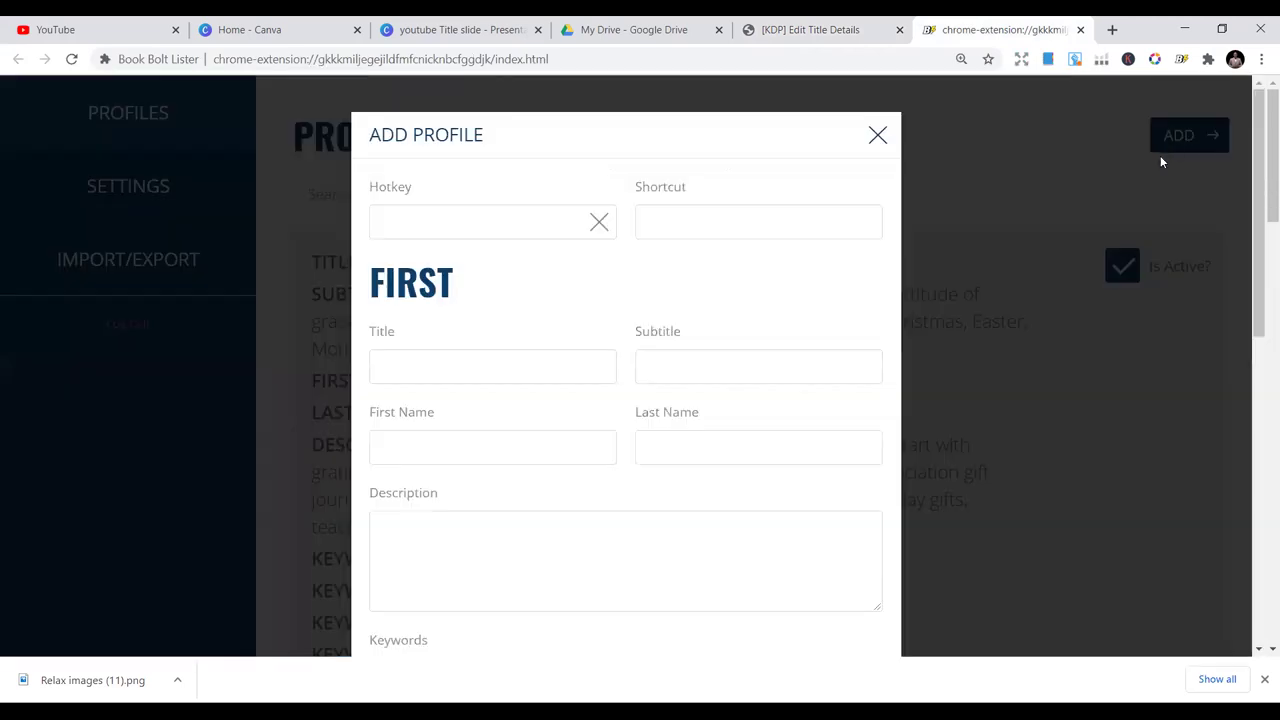
pyautogui.click(878, 135)
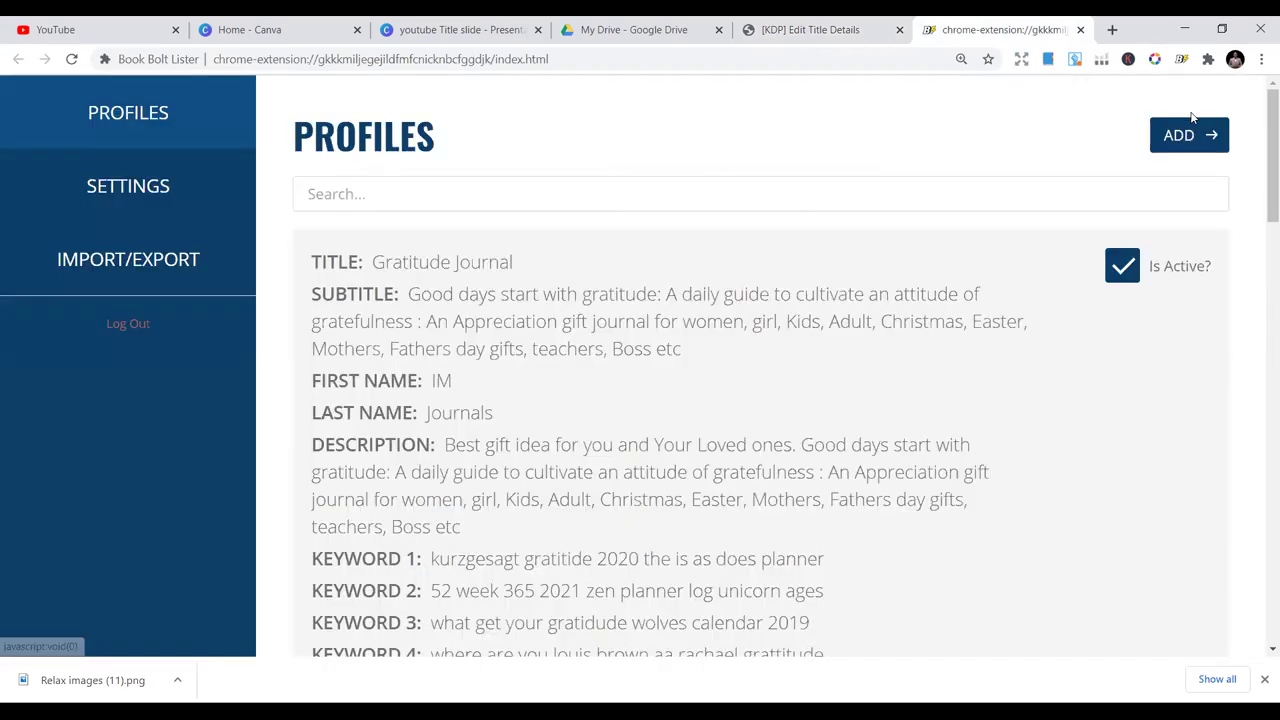
pyautogui.click(1188, 137)
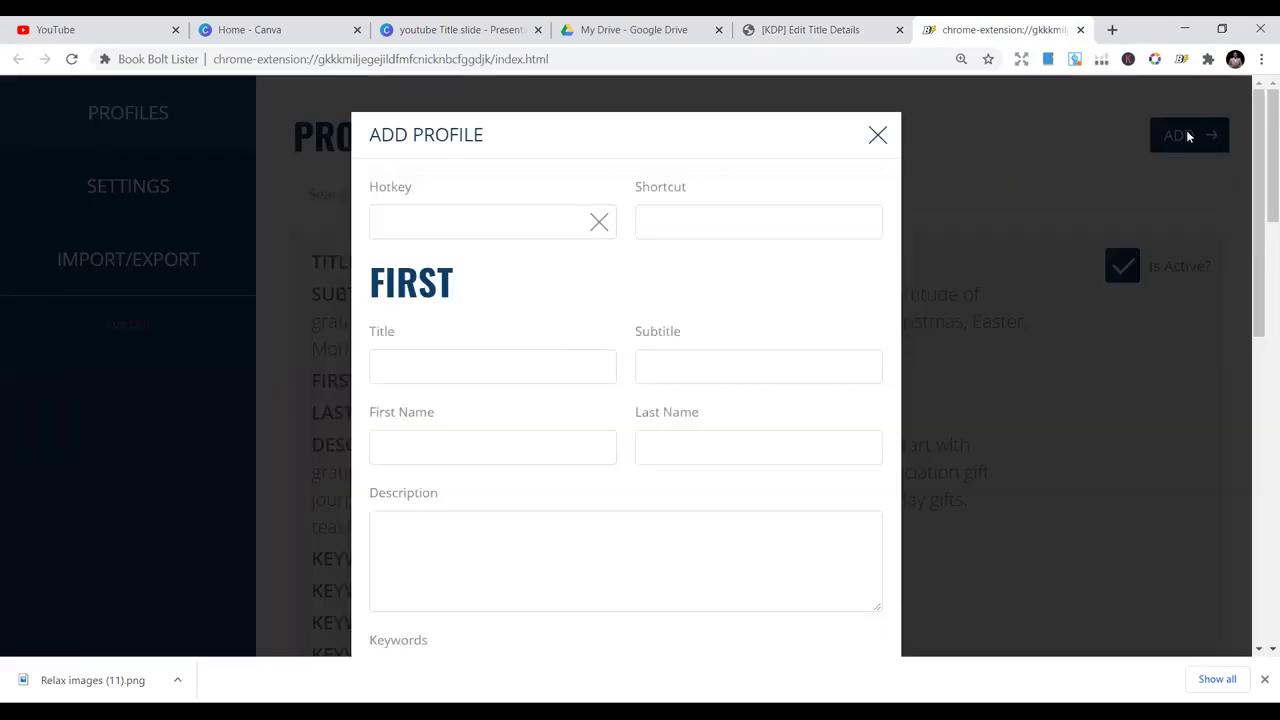
pyautogui.scroll(-1, 440, 298)
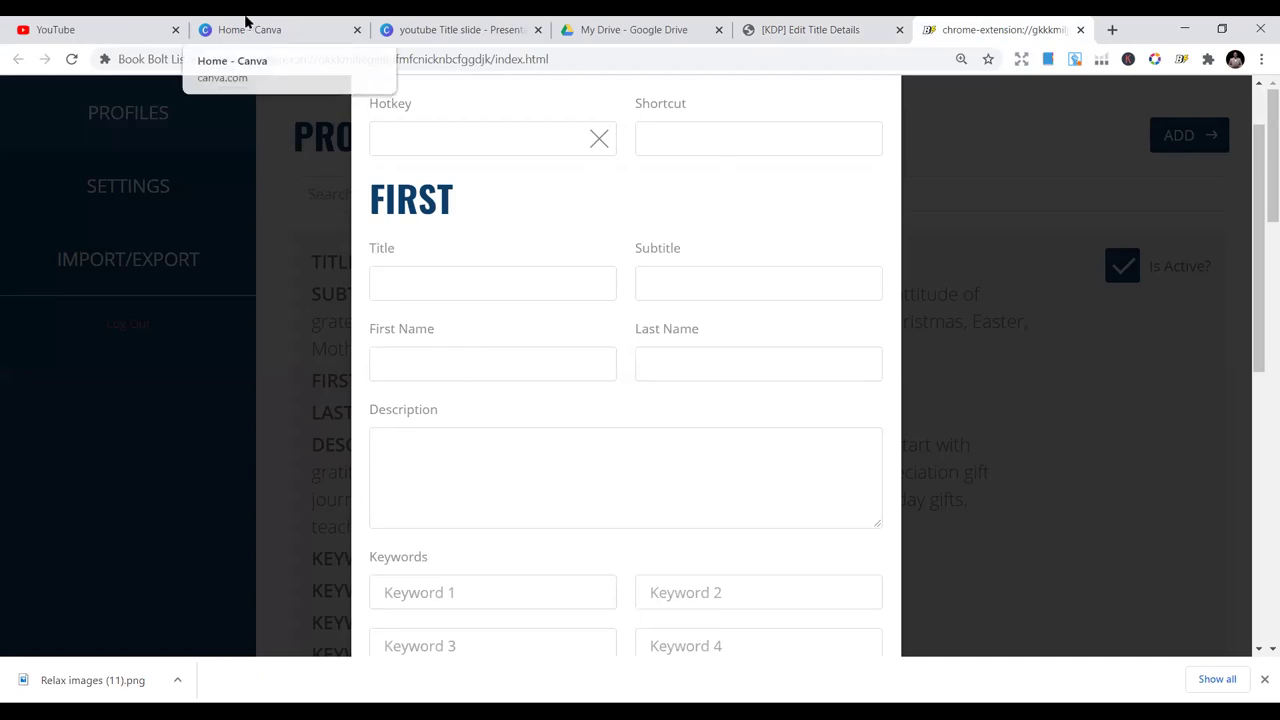
# Set the new profile's title to "Notebook"
pyautogui.click(248, 24)
pyautogui.click(943, 24)
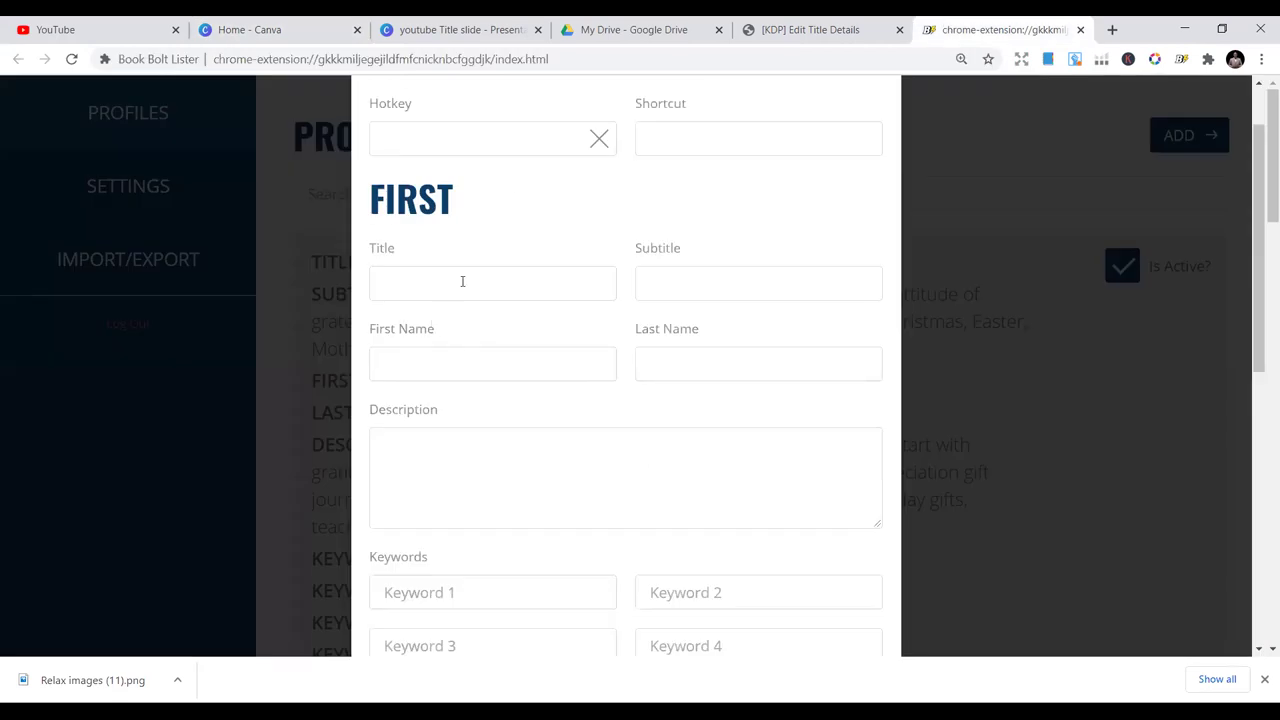
pyautogui.scroll(1, 505, 294)
pyautogui.click(490, 362)
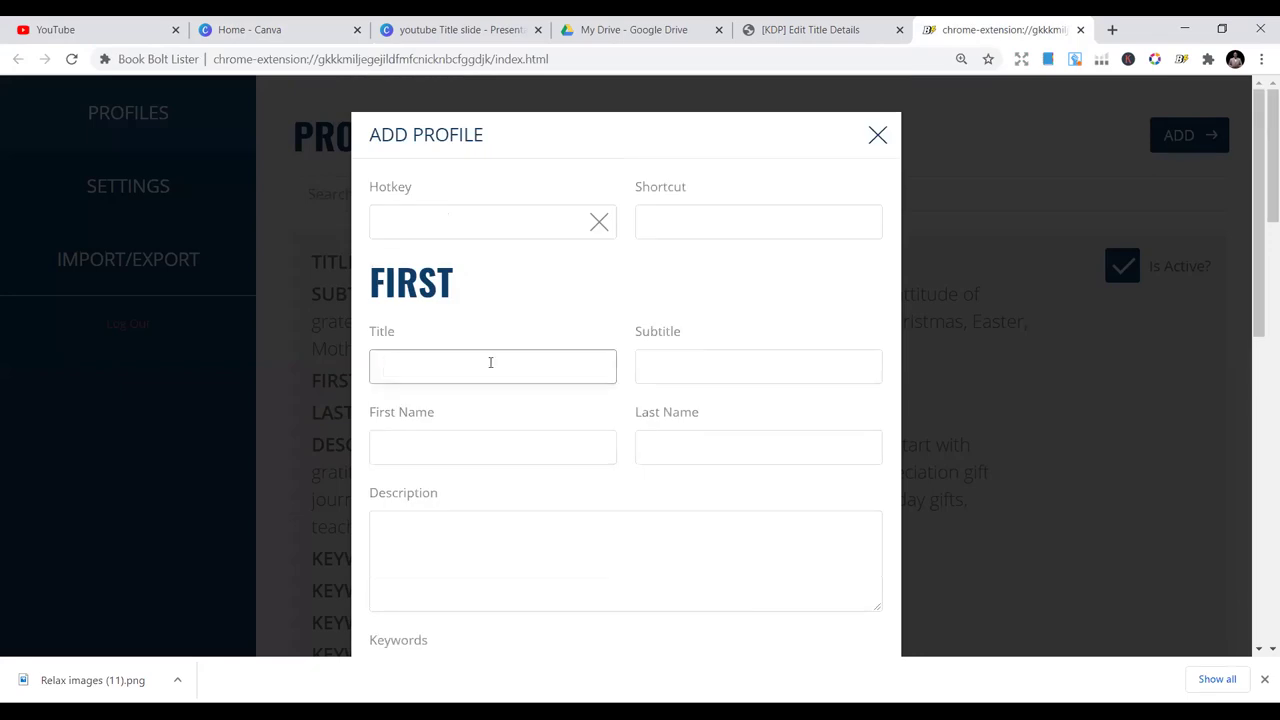
pyautogui.write('Notebook')
# Enter the profile's subtitle "Composition Notebook for kids, Adults : perfect gift gokfkefhuefhe"
pyautogui.click(680, 360)
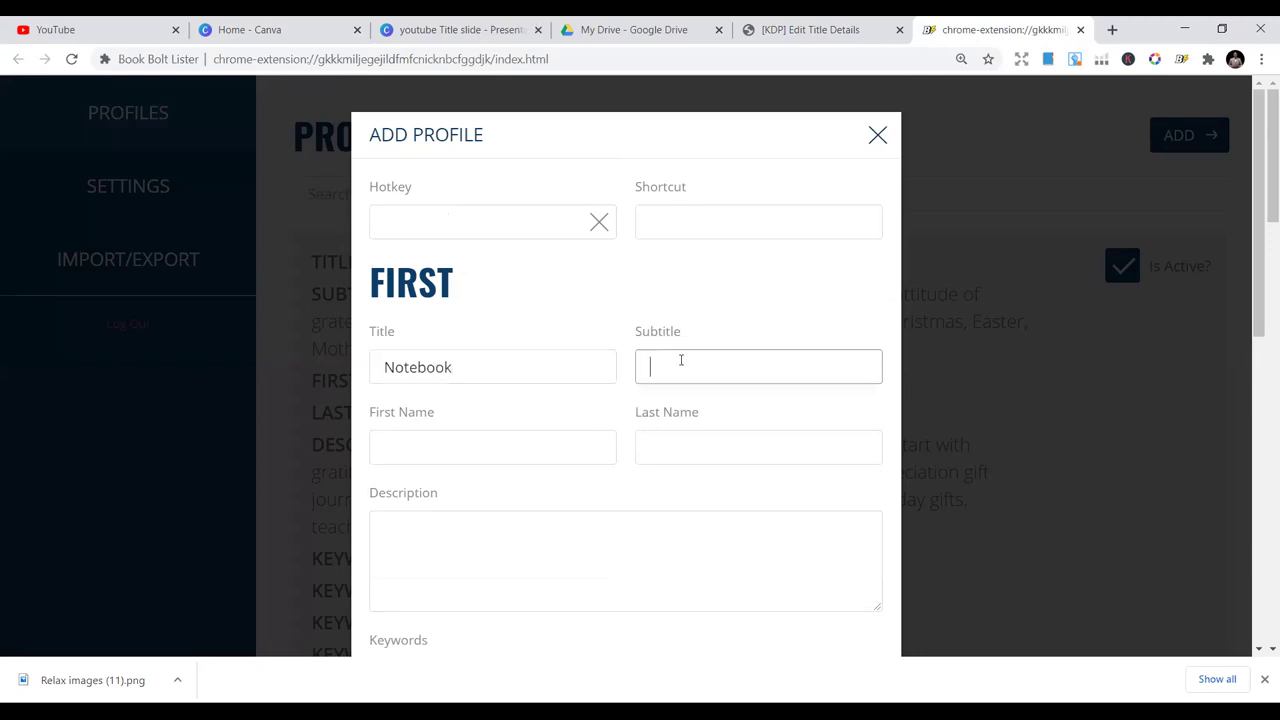
pyautogui.write('Composition Notebook for kids, ')
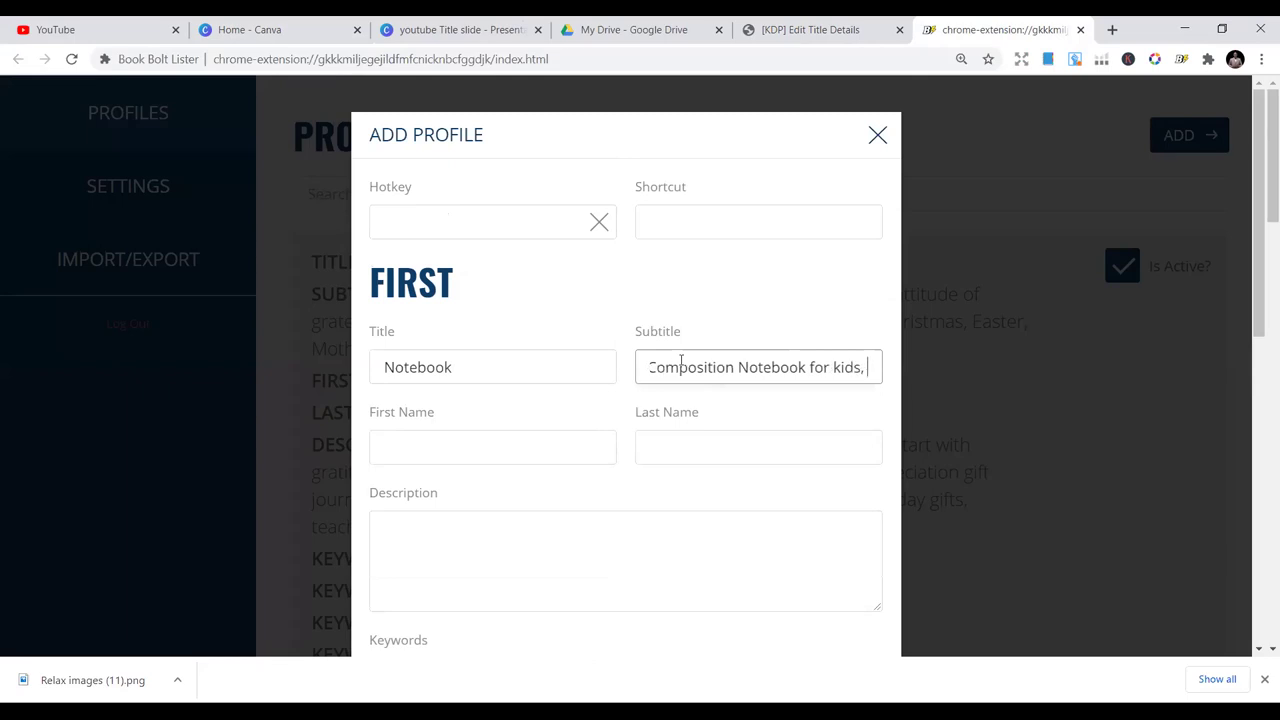
pyautogui.write('Adults')
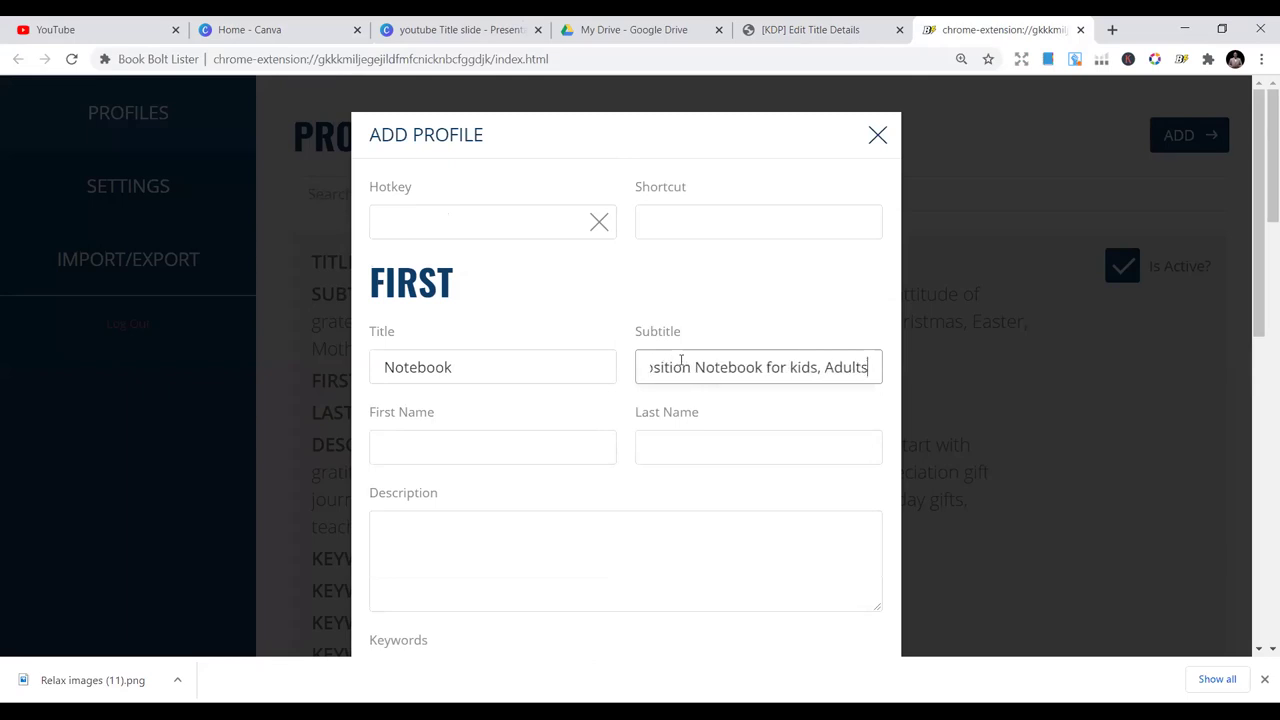
pyautogui.write(',')
pyautogui.press('BackSpace')
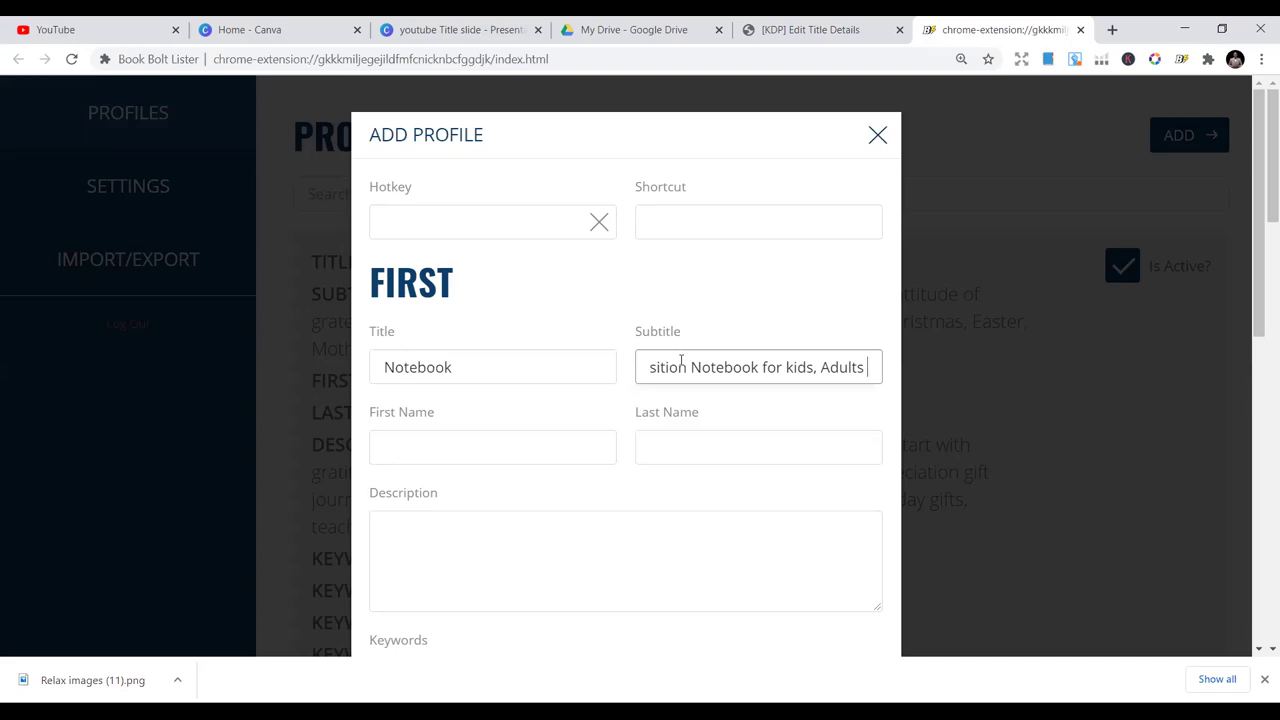
pyautogui.write(':')
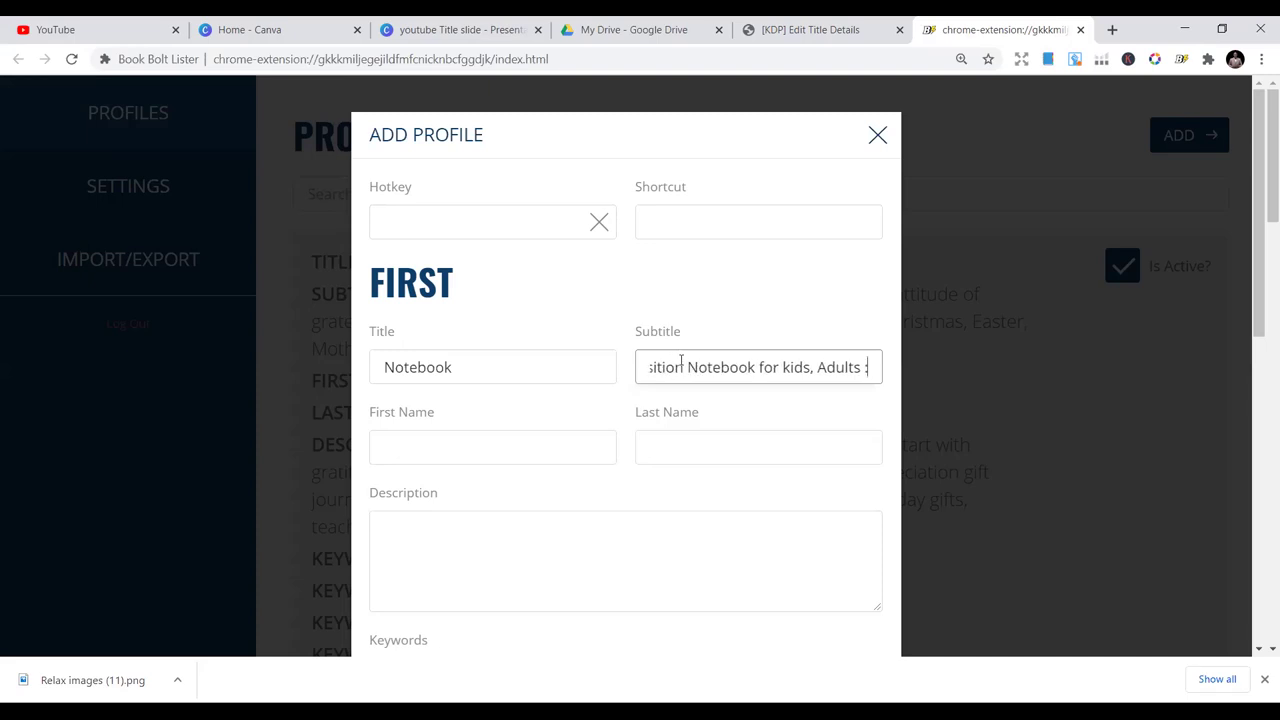
pyautogui.write(' perfe')
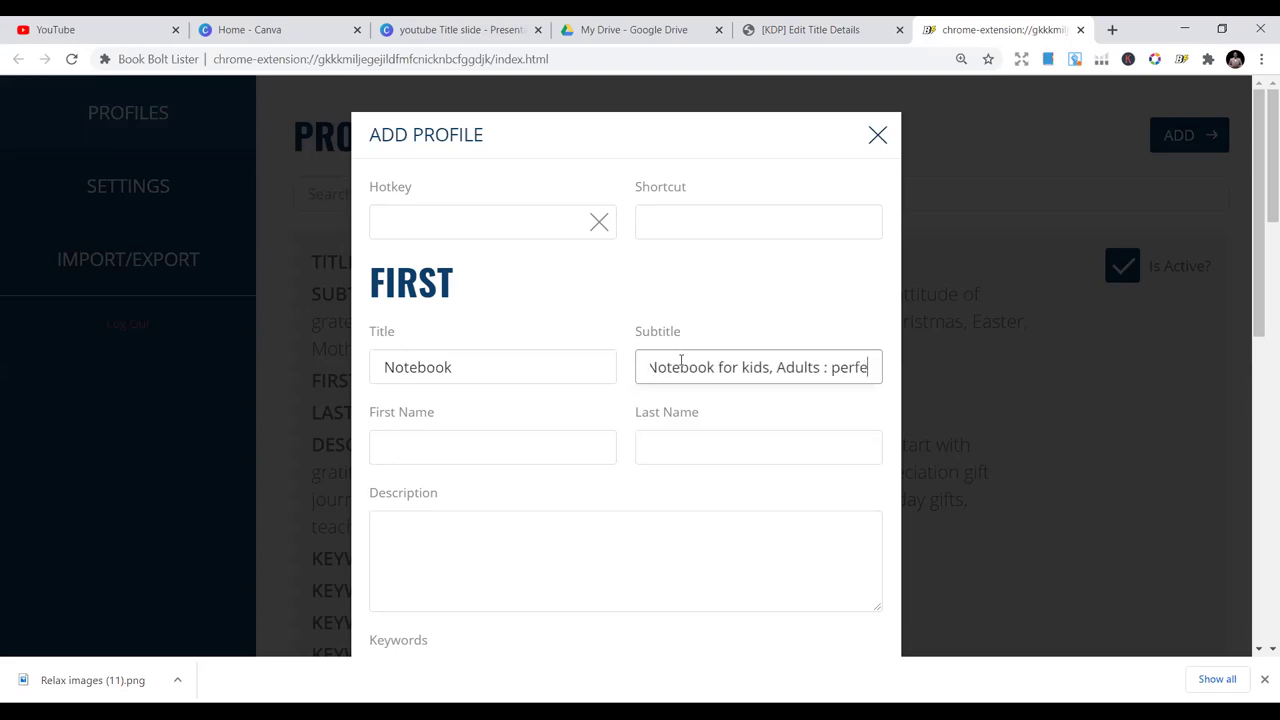
pyautogui.write('ct g')
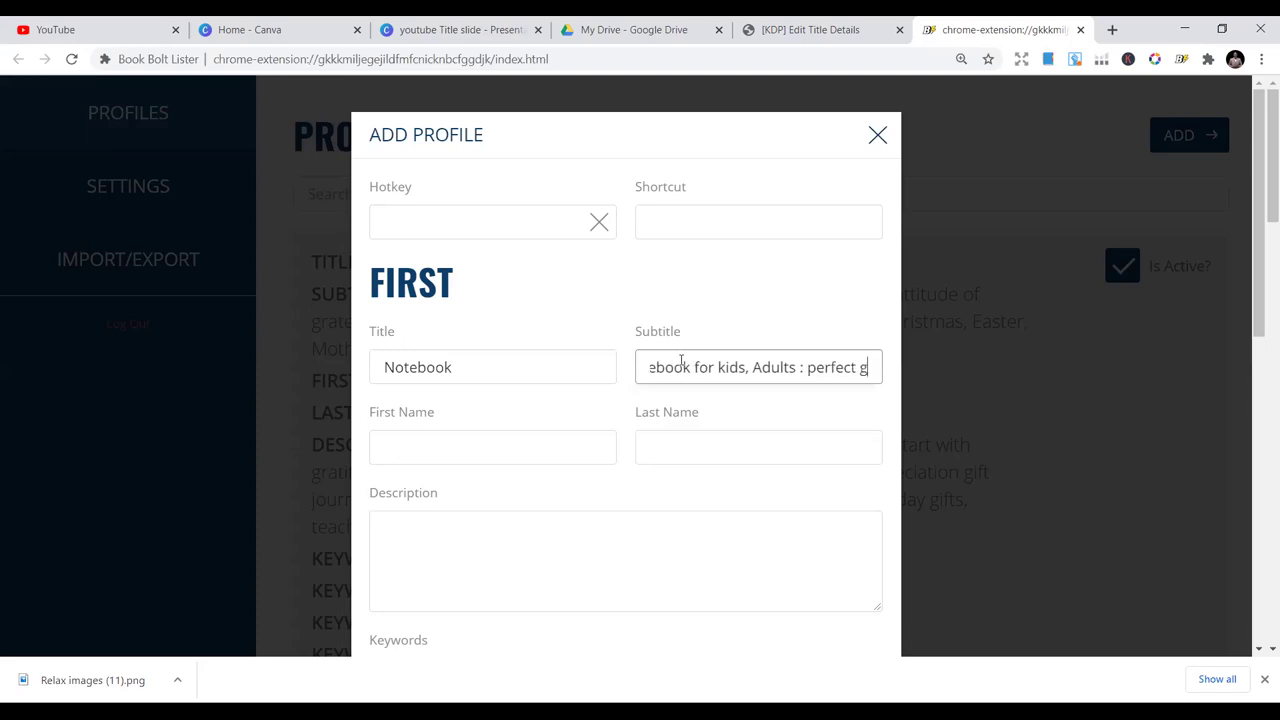
pyautogui.write('ift go')
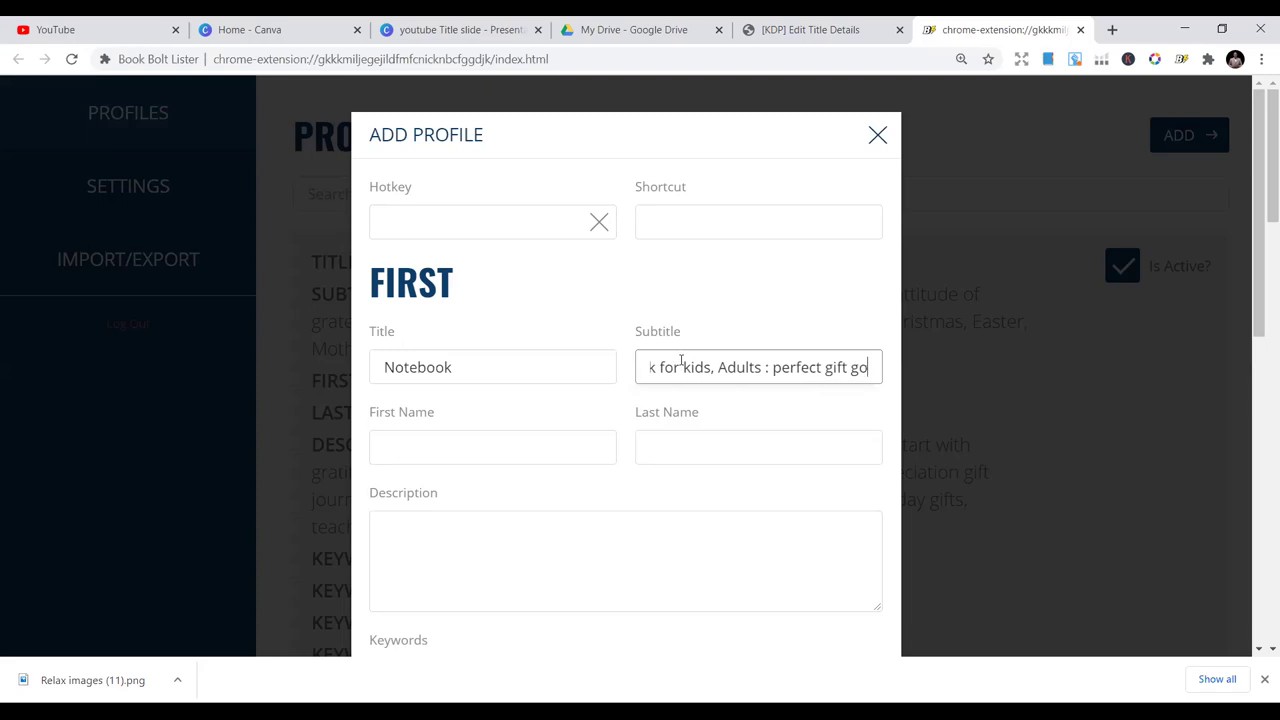
pyautogui.write('kfkefhuefhe')
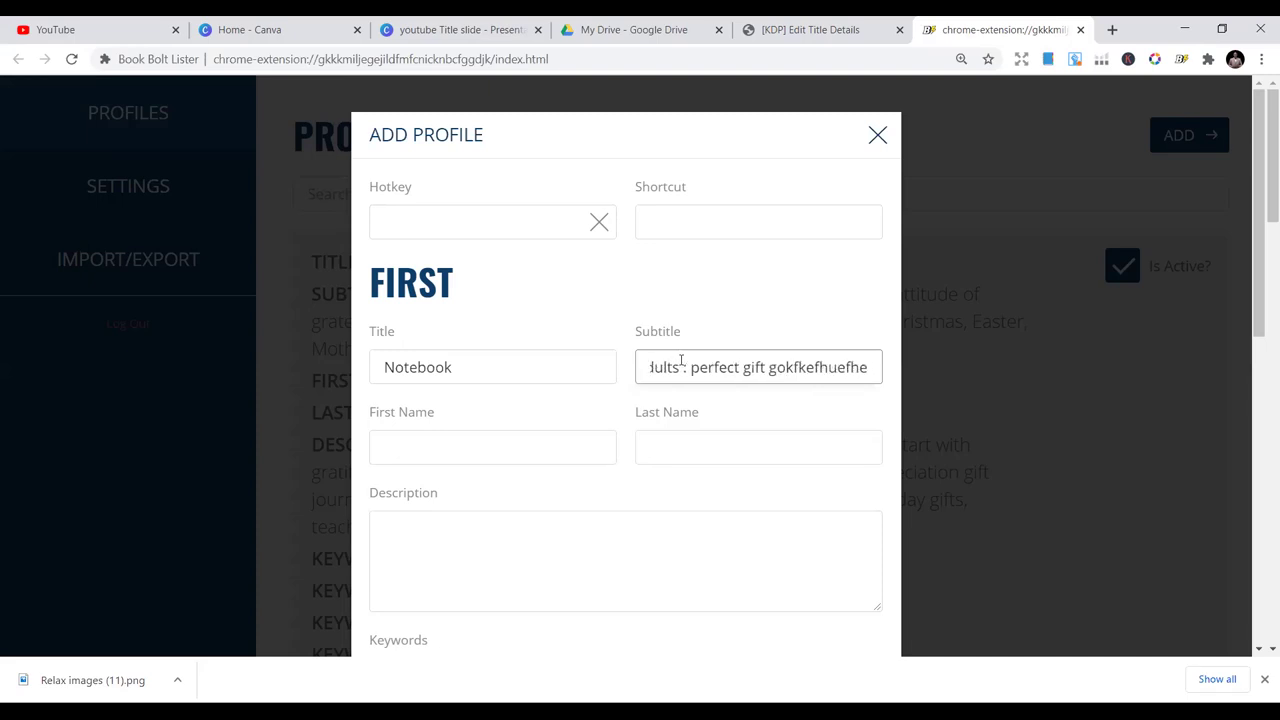
# Fill in the author's first name and last name with one initial each
pyautogui.click(495, 451)
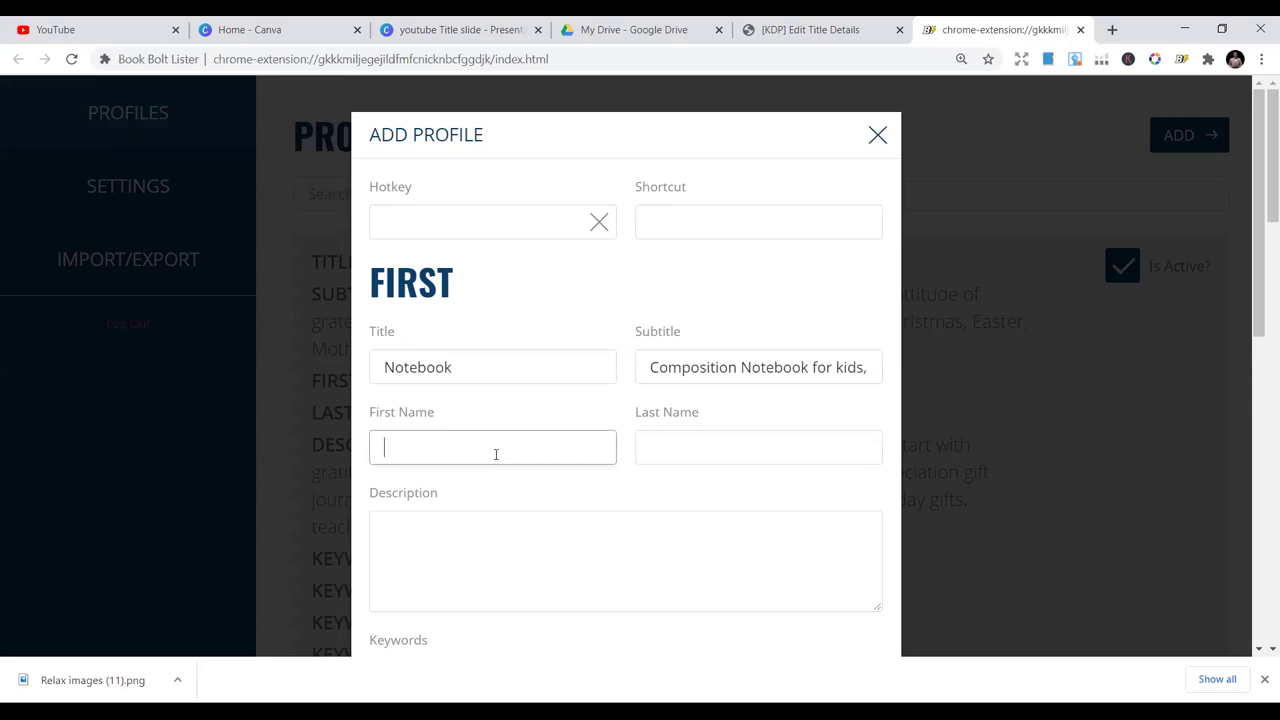
pyautogui.write('I')
pyautogui.write(' M')
pyautogui.press('BackSpace')
pyautogui.press('BackSpace')
pyautogui.click(659, 443)
pyautogui.write('M')
# Set the profile description to "This book is About My International Who have sign up to my best selling Course. Thank You"
pyautogui.scroll(-2, 564, 421)
pyautogui.click(556, 420)
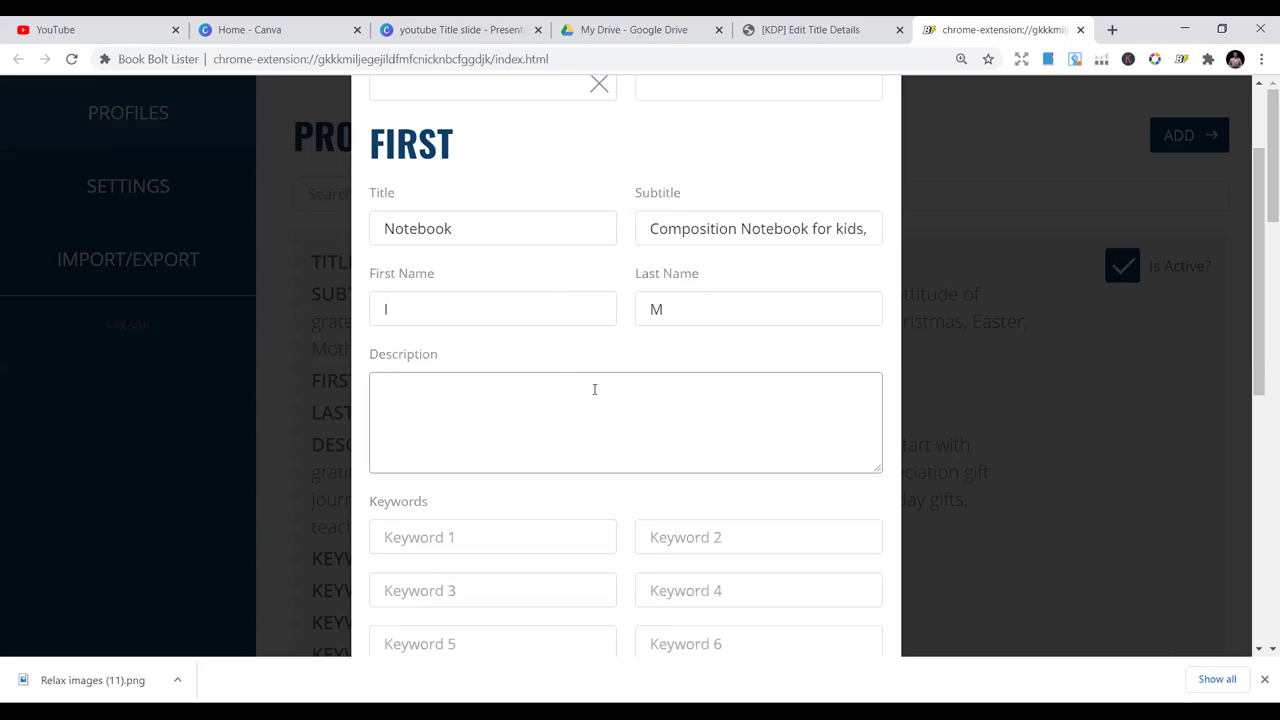
pyautogui.write('This n')
pyautogui.press('BackSpace')
pyautogui.write('book ')
pyautogui.write('is Abooo')
pyautogui.write('u')
pyautogui.press('BackSpace')
pyautogui.press('BackSpace')
pyautogui.press('BackSpace')
pyautogui.write('ut ')
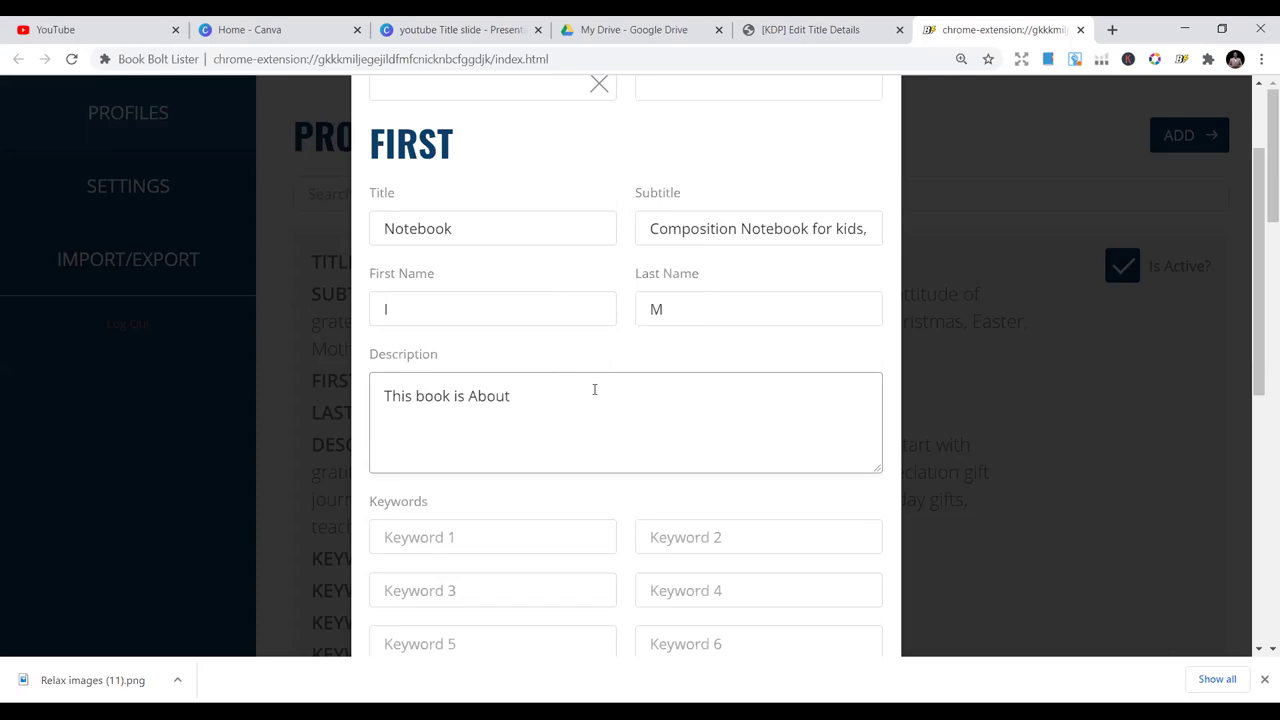
pyautogui.write('My International Wh')
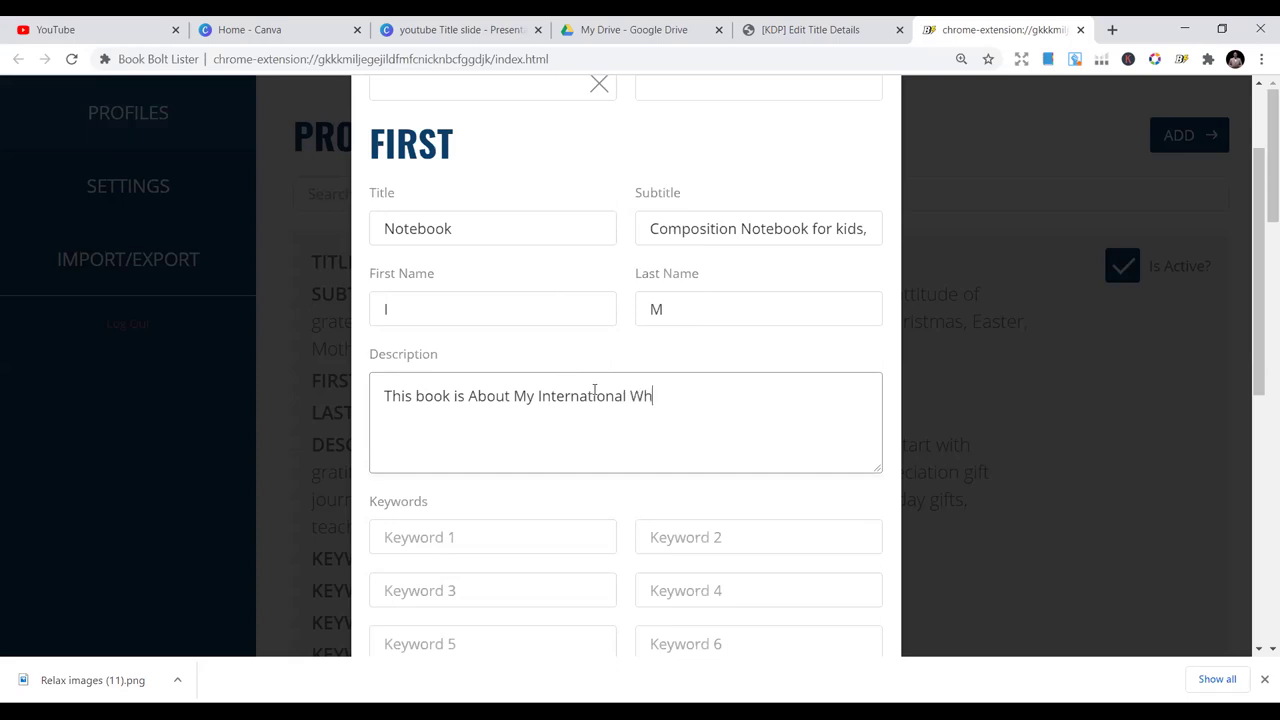
pyautogui.write('o have sign up to my')
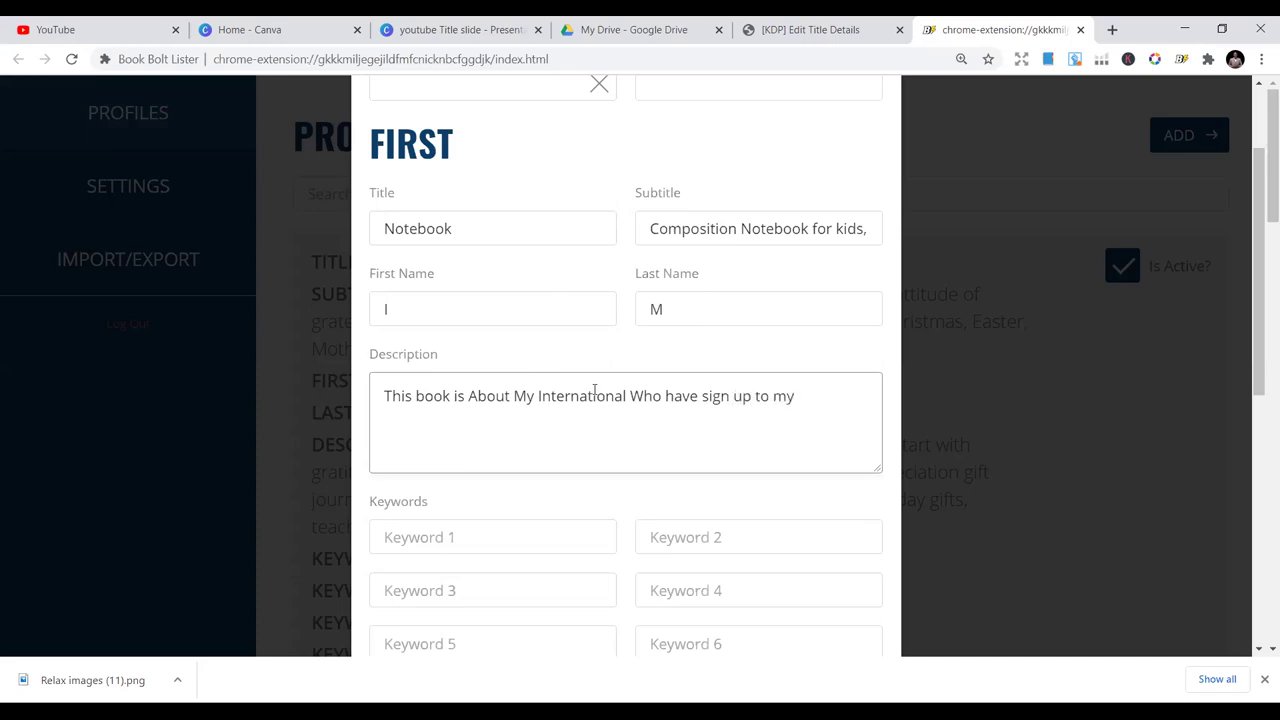
pyautogui.write(' best selling Course')
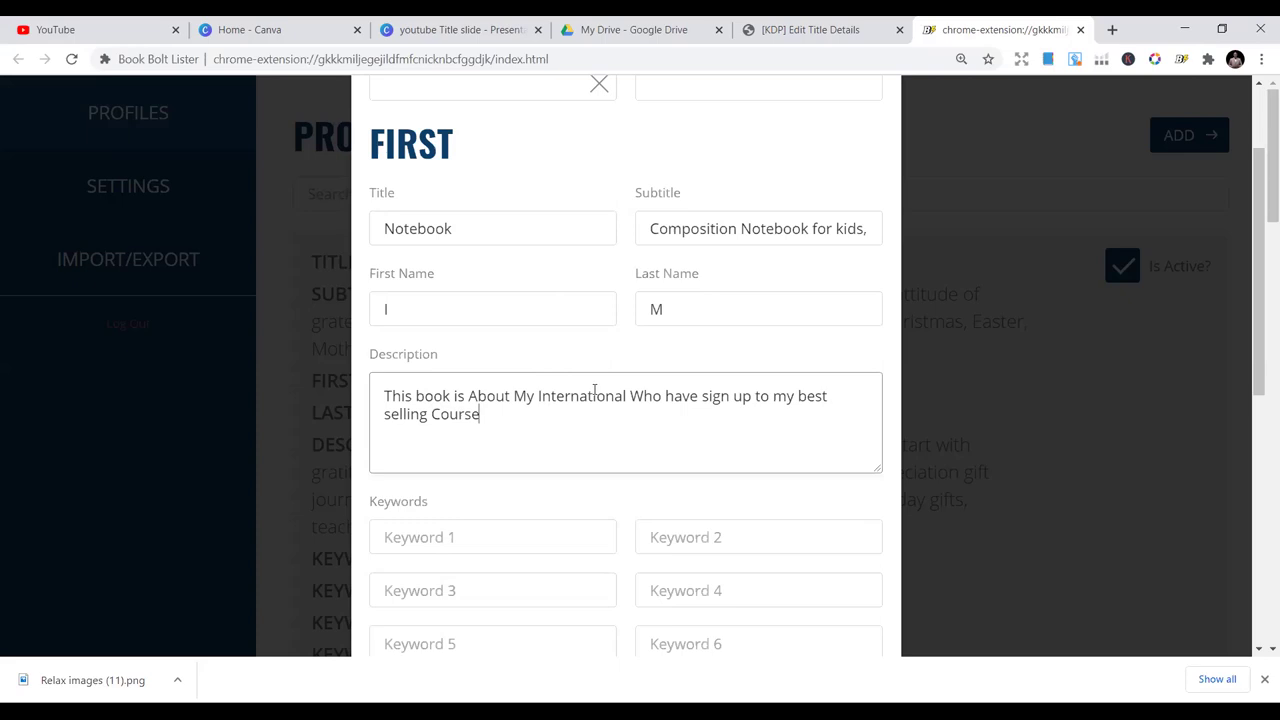
pyautogui.write('. Thank You')
# Enter "House School inter go" as Keyword 1 of the new profile
pyautogui.scroll(-1, 634, 486)
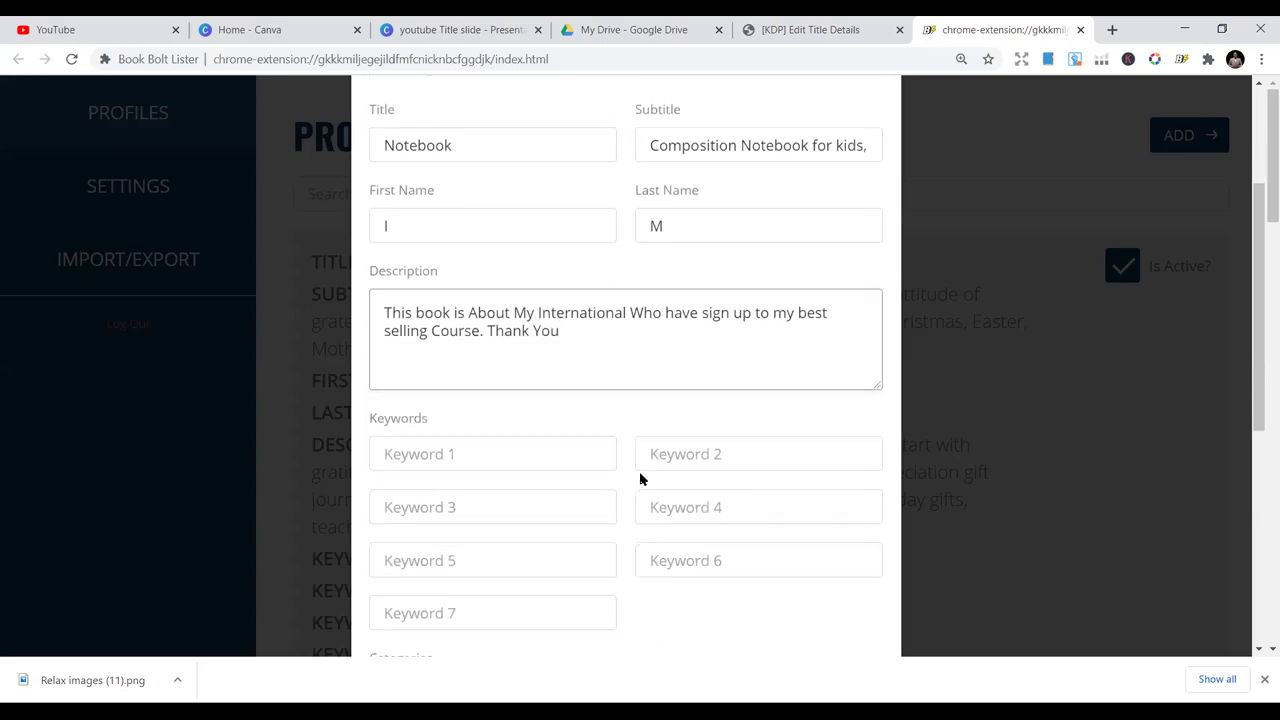
pyautogui.click(578, 452)
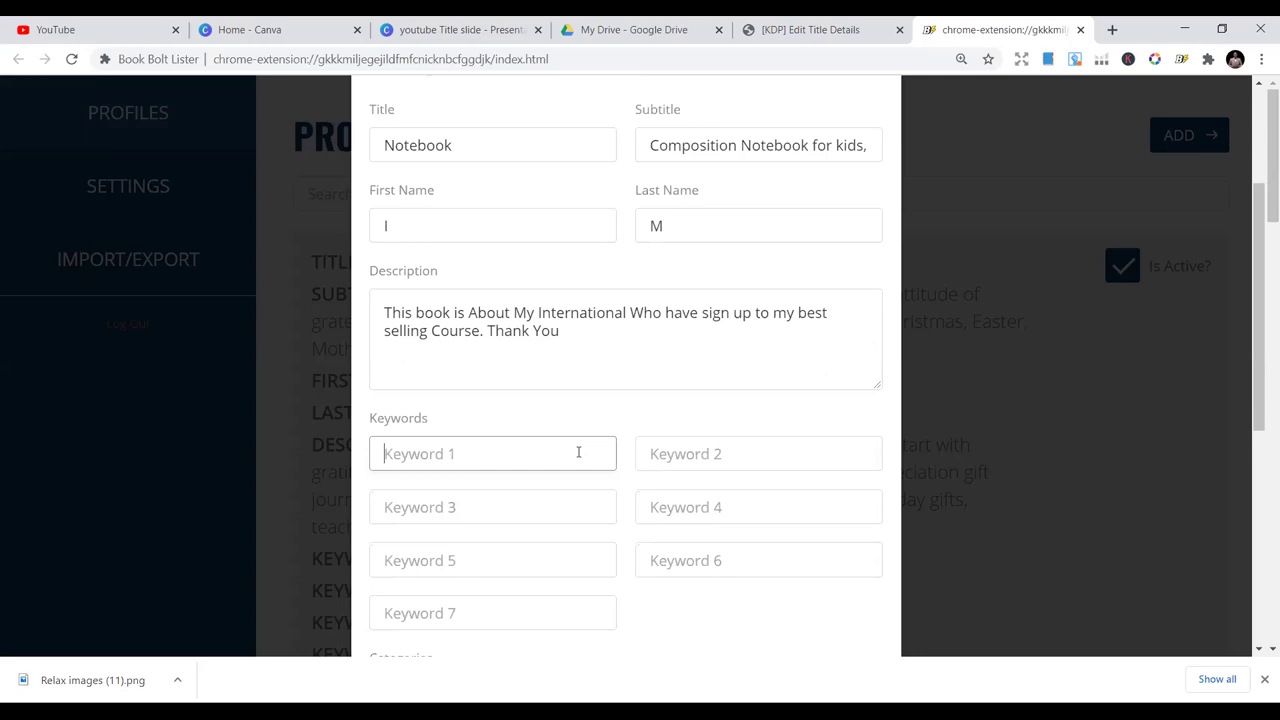
pyautogui.write('House ')
pyautogui.write('Schook ')
pyautogui.write('==')
pyautogui.press('BackSpace')
pyautogui.press('BackSpace')
pyautogui.press('BackSpace')
pyautogui.press('BackSpace')
pyautogui.write('l')
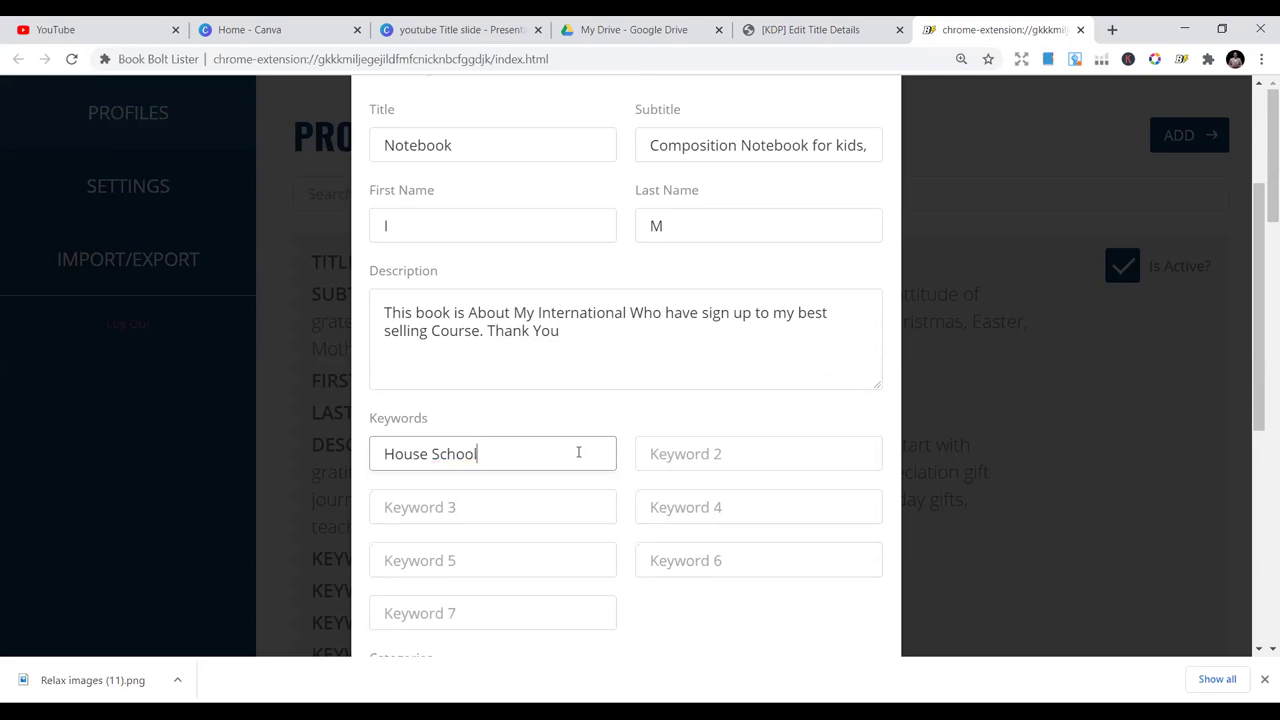
pyautogui.write('Scho')
pyautogui.press('BackSpace')
pyautogui.press('BackSpace')
pyautogui.press('BackSpace')
pyautogui.press('BackSpace')
pyautogui.write('inter go')
# Fill Keyword 3 with "hsdfjfh hhhdgdg", Keyword 2 with "jjbhedhuufhlkf" and Keyword 4 with "hhdjksaghdhsadjd"
pyautogui.click(572, 505)
pyautogui.write('hsdfjf')
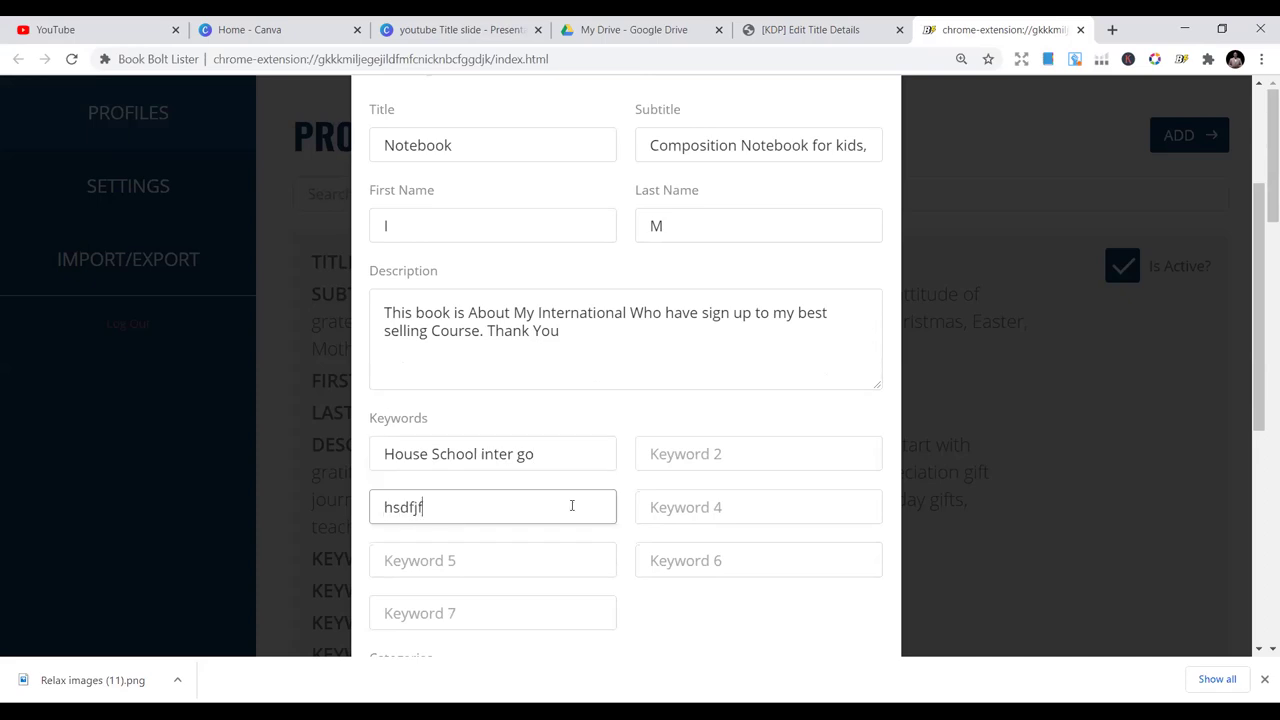
pyautogui.write('h hhhdgdg')
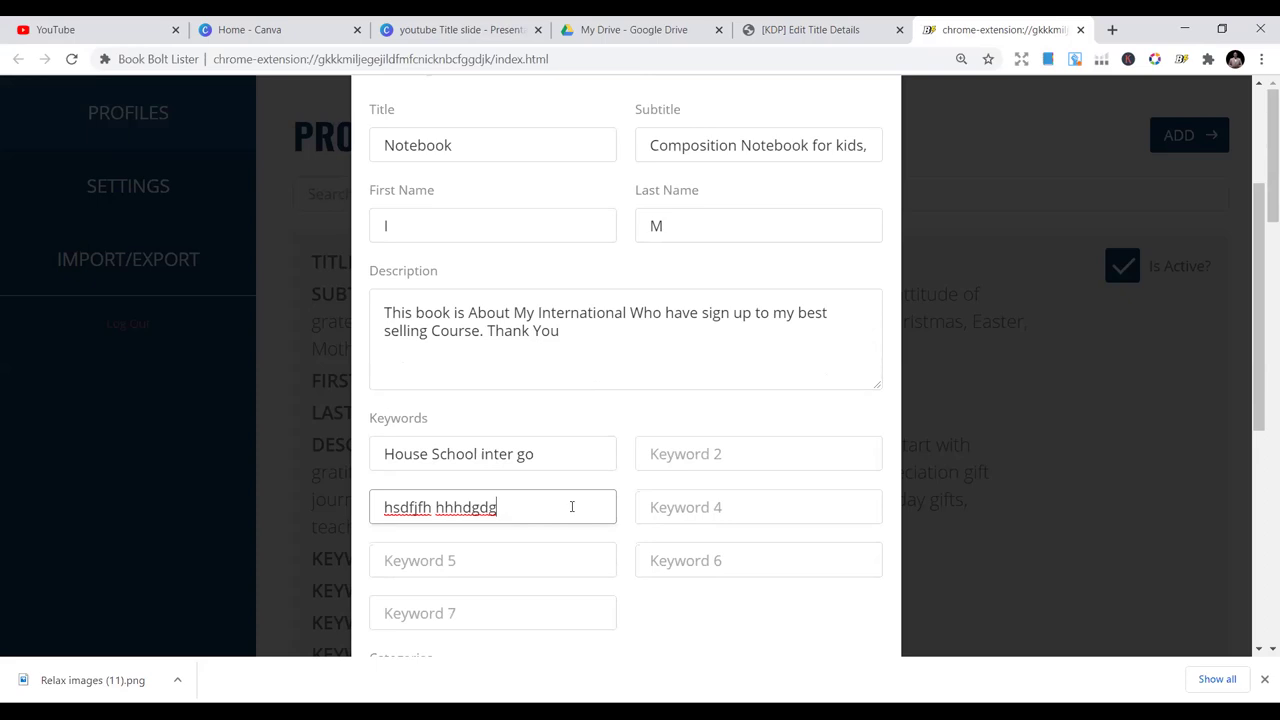
pyautogui.click(726, 453)
pyautogui.write('jjbhedhuufhlkf')
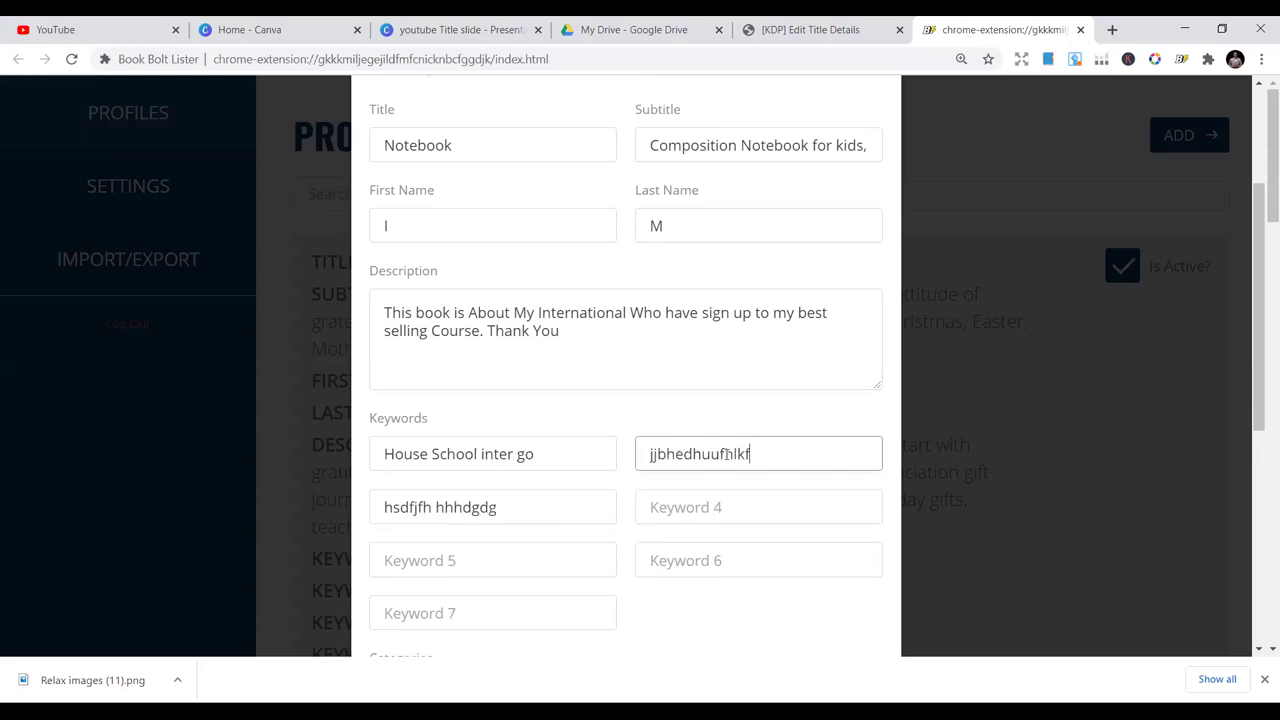
pyautogui.click(757, 513)
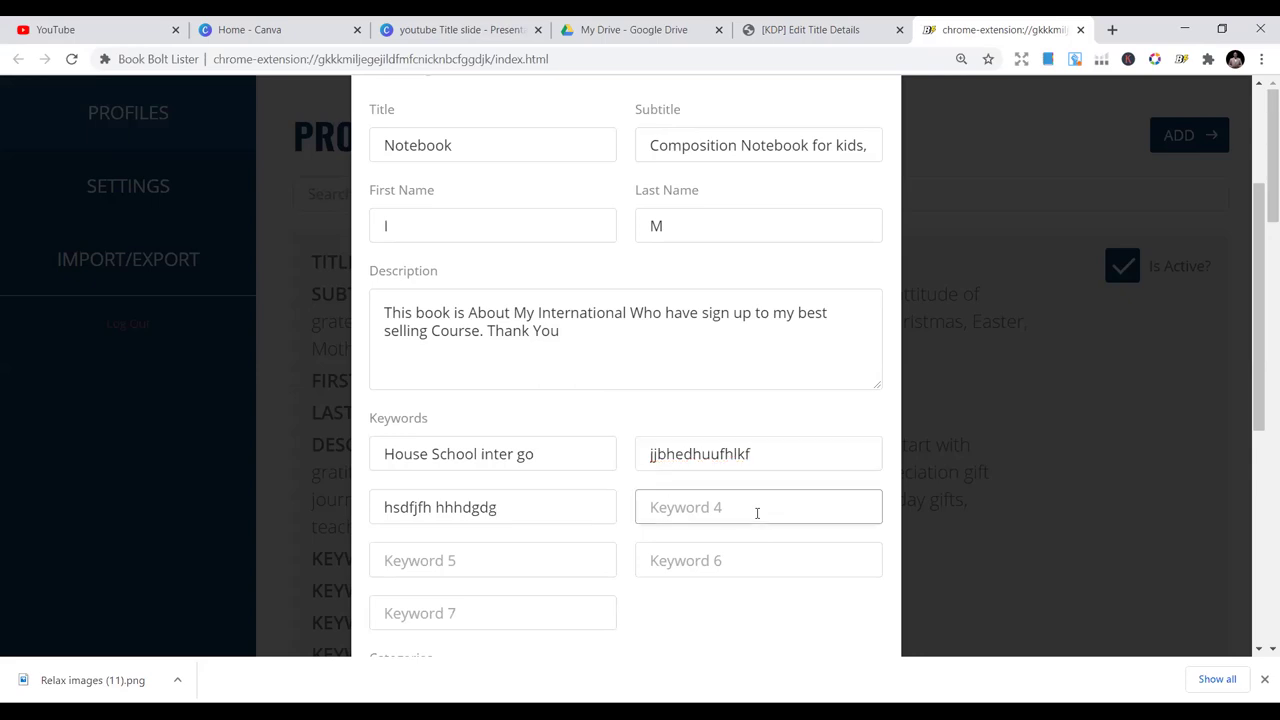
pyautogui.write('hhdjksaghdhsajd')
# Fill Keyword 5 with "net goal post", Keyword 7 with "ffgkewgfuil" and Keyword 6 with "jkjgjkgjf"
pyautogui.scroll(-2, 724, 480)
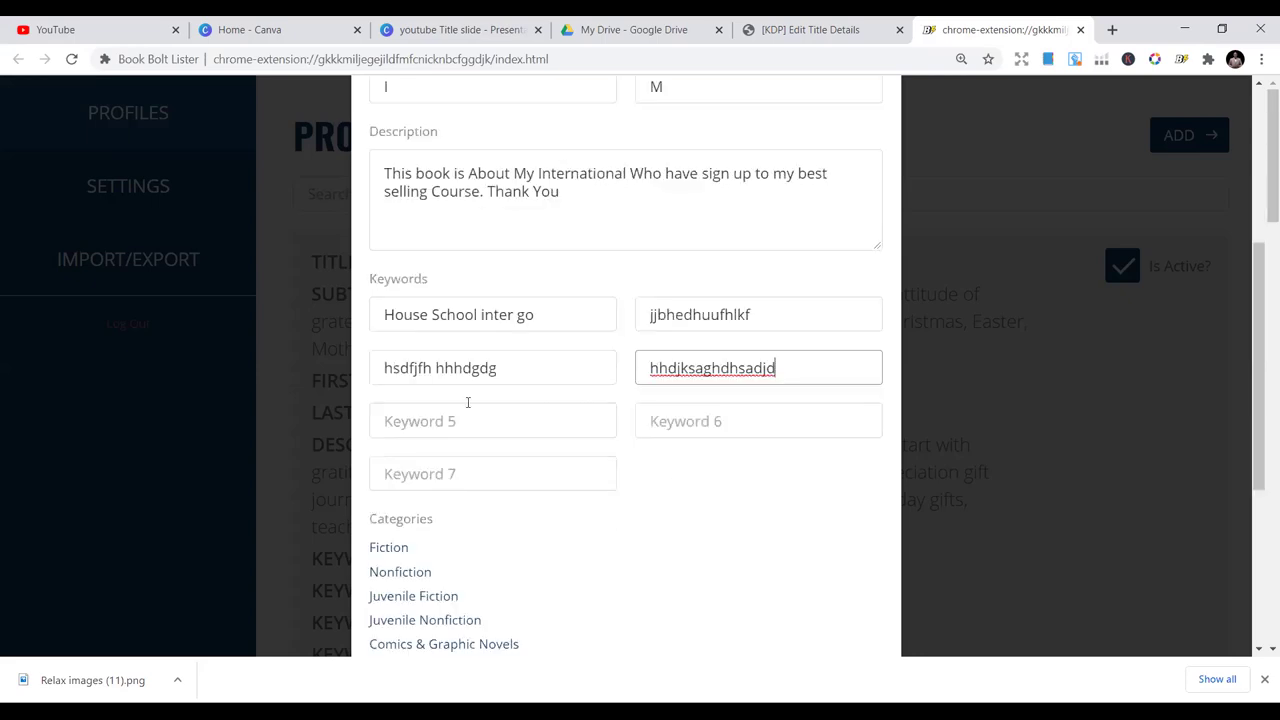
pyautogui.click(444, 420)
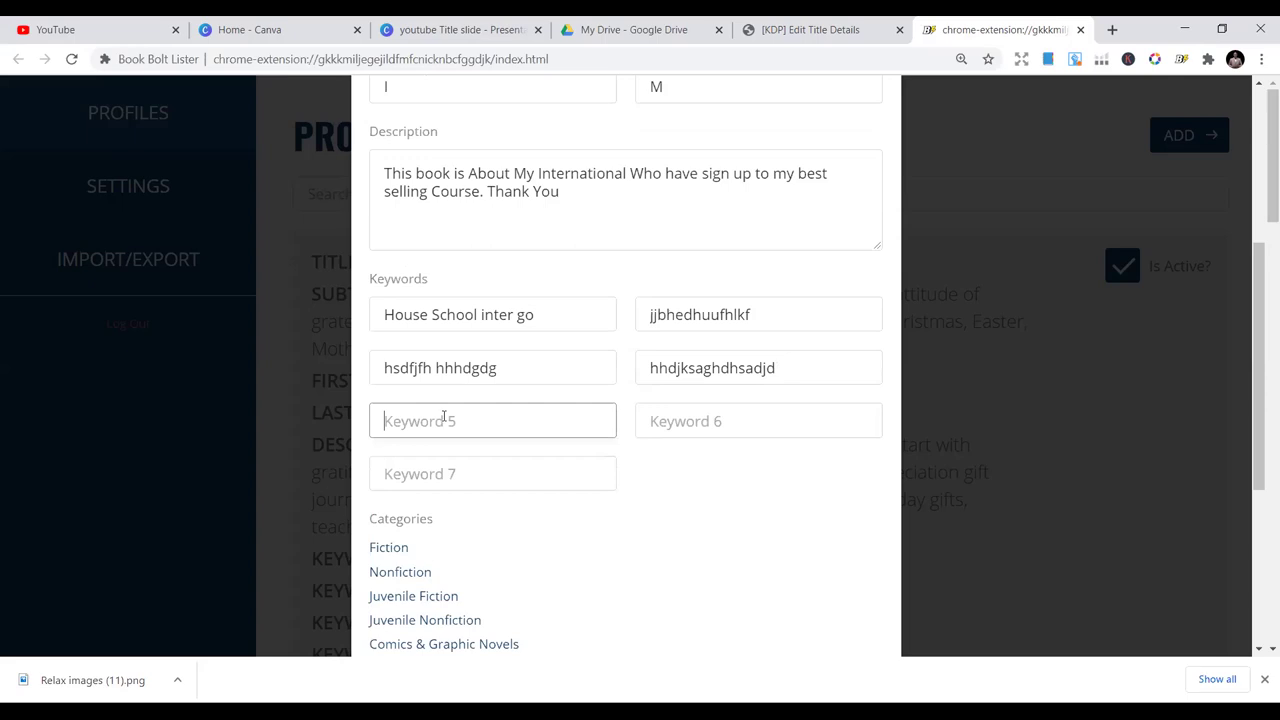
pyautogui.write('net goal post')
pyautogui.click(556, 470)
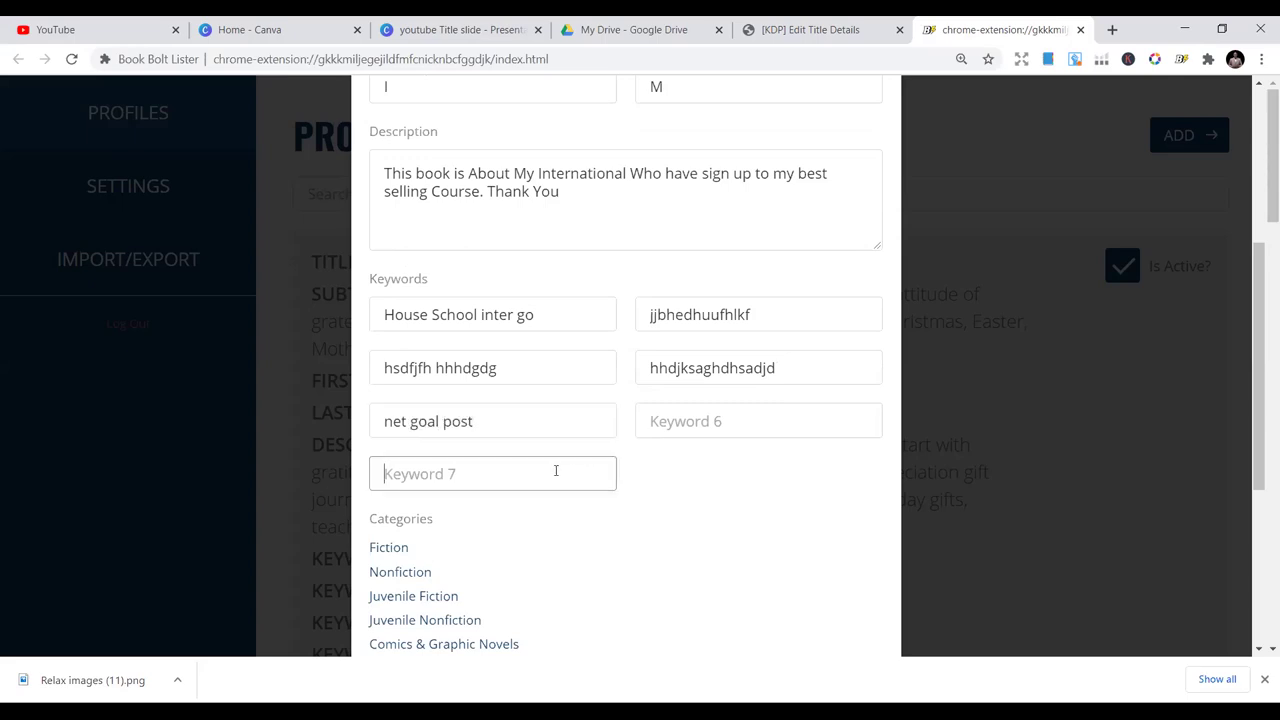
pyautogui.write('ffgkewgfuil')
pyautogui.click(741, 418)
pyautogui.write('jkjgjkgjf')
# View the subcategories under Nonfiction in the profile's Categories and collapse them again
pyautogui.scroll(-2, 706, 408)
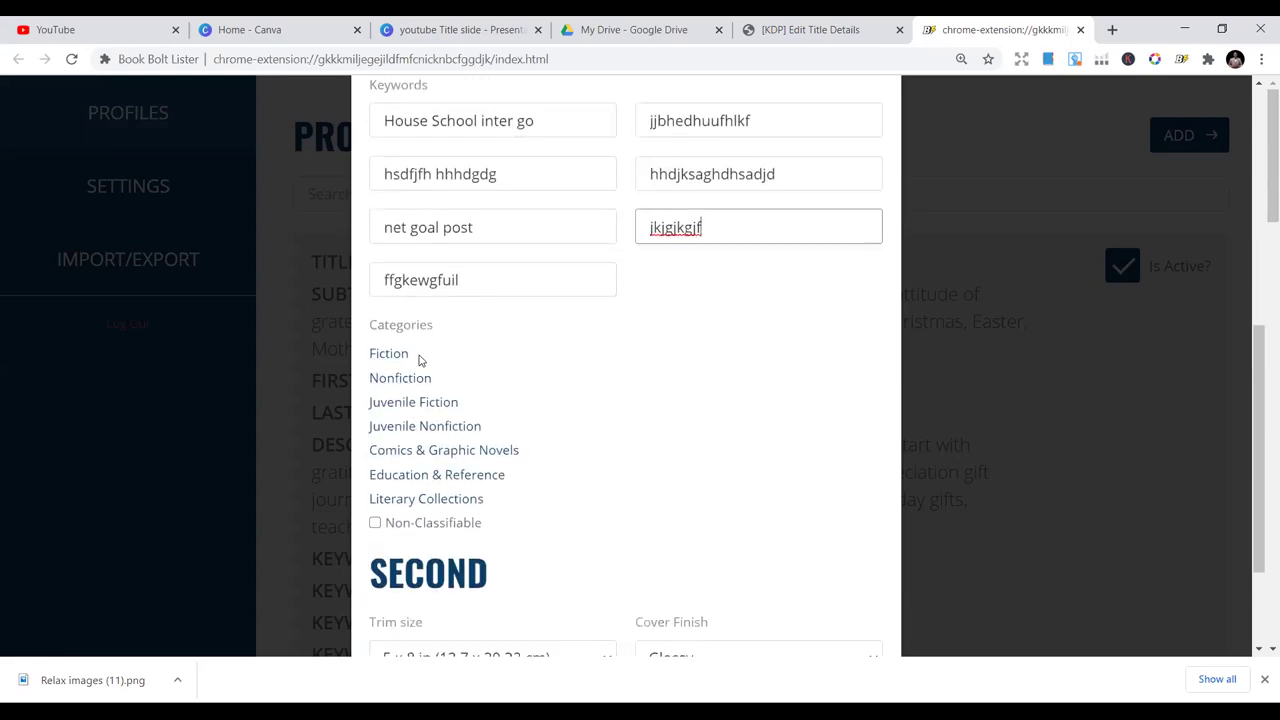
pyautogui.click(410, 379)
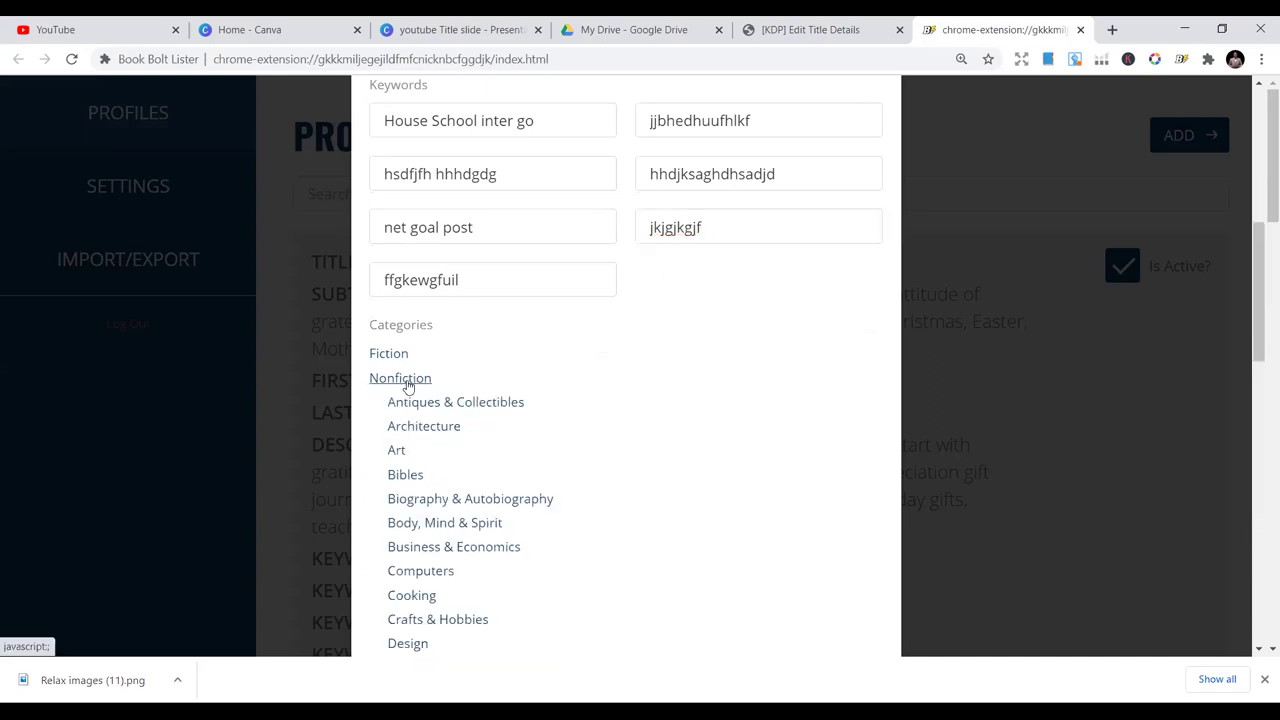
pyautogui.click(405, 380)
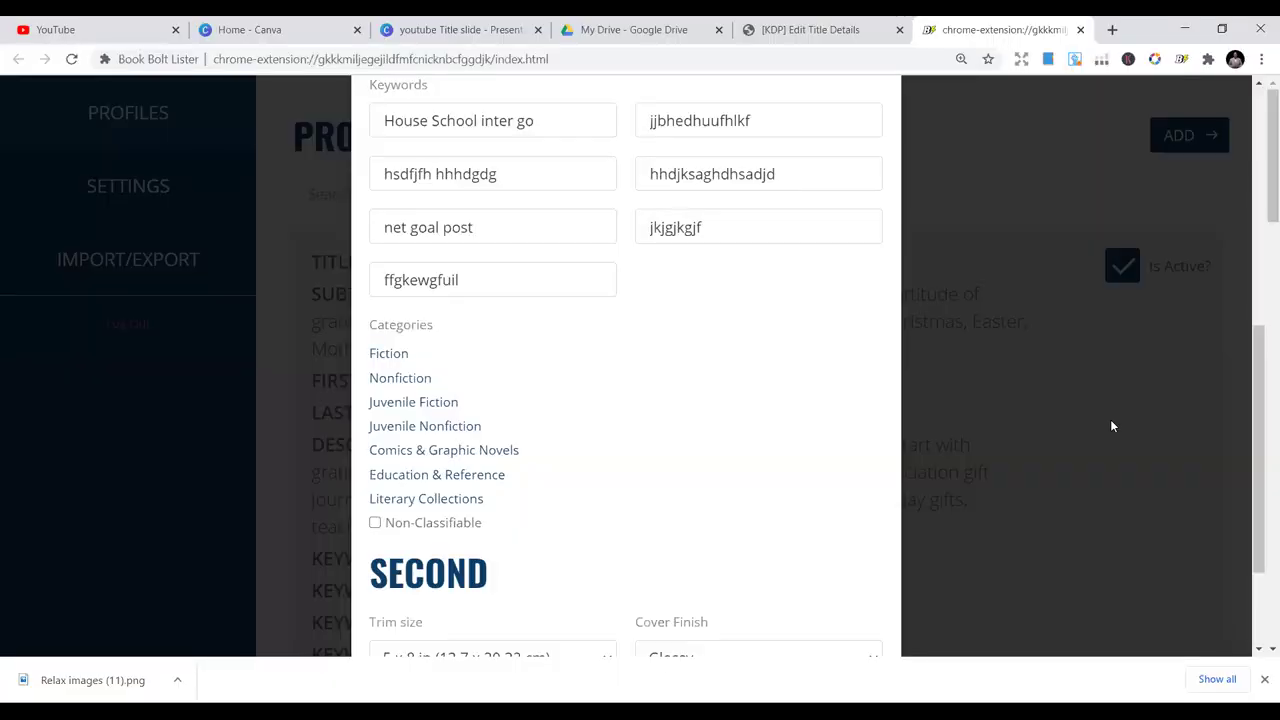
# Examine the list of subcategories under Nonfiction in the new profile's Categories
pyautogui.click(414, 381)
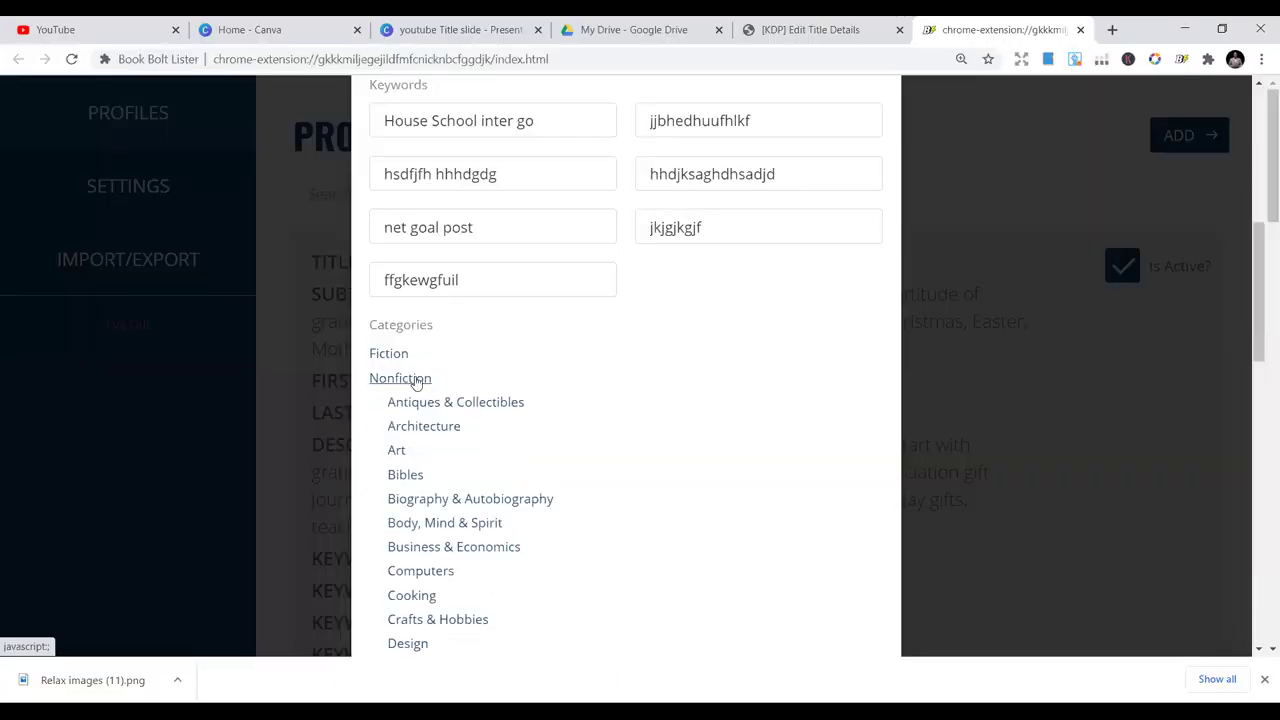
pyautogui.scroll(-5, 466, 414)
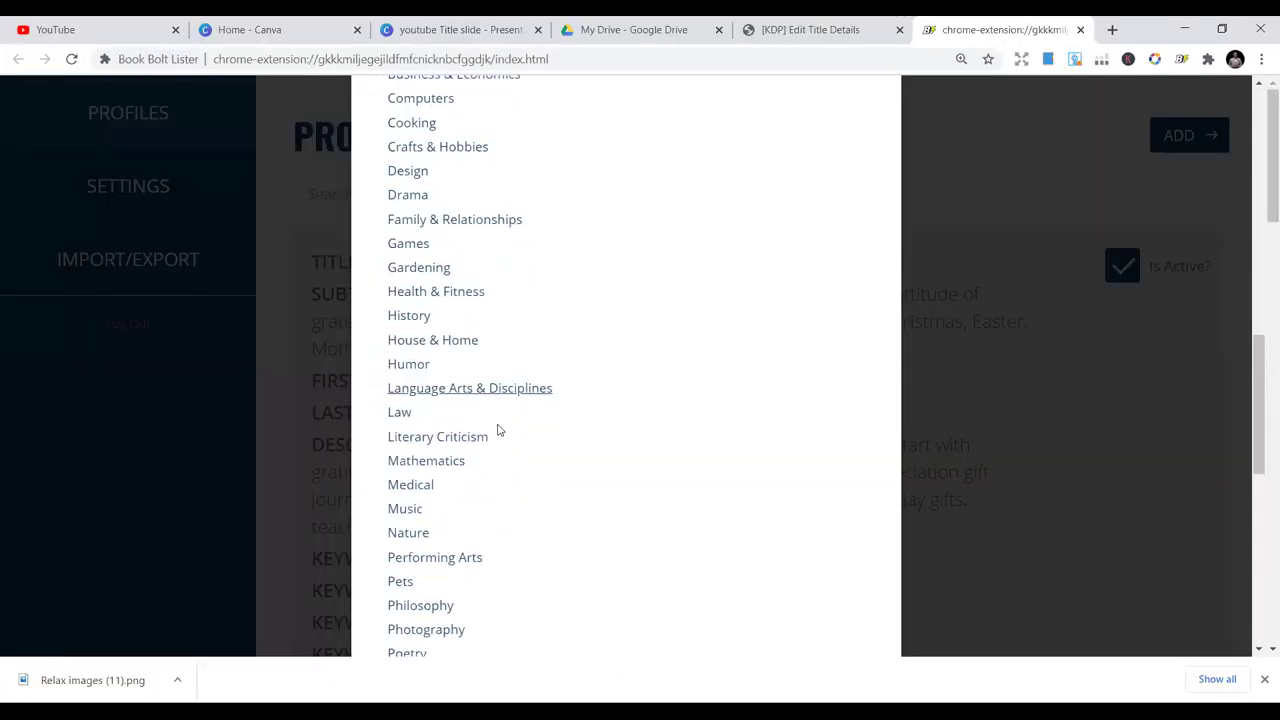
pyautogui.scroll(-6, 498, 430)
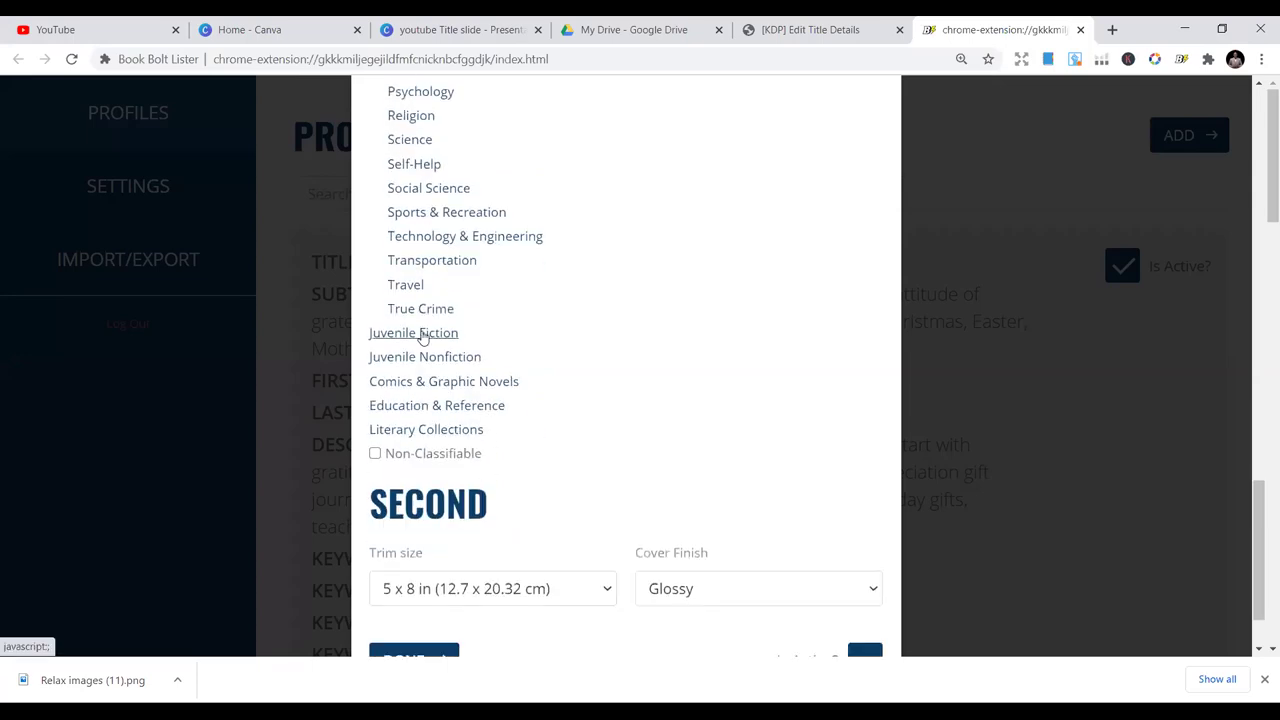
# Under Juvenile Fiction, select Superheroes in Comics & Graphic Novels and Adaptations in Fairy Tales & Folklore as the profile's categories
pyautogui.click(435, 334)
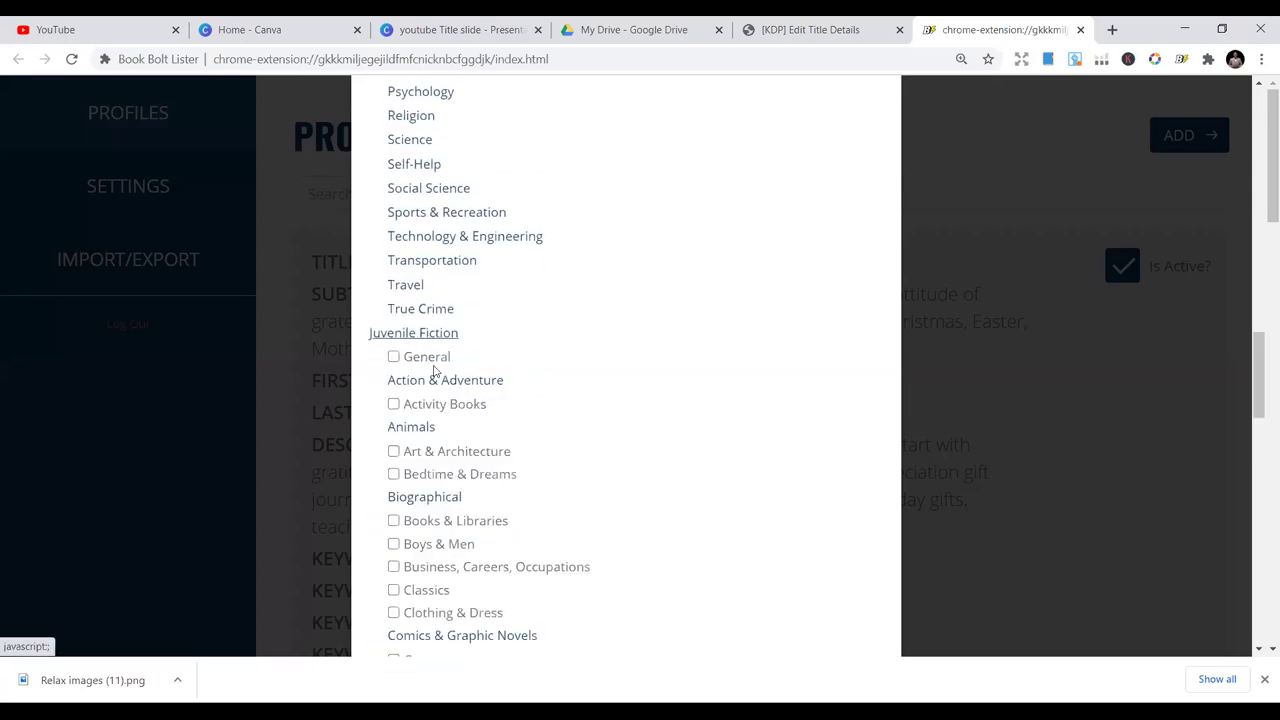
pyautogui.scroll(-2, 438, 375)
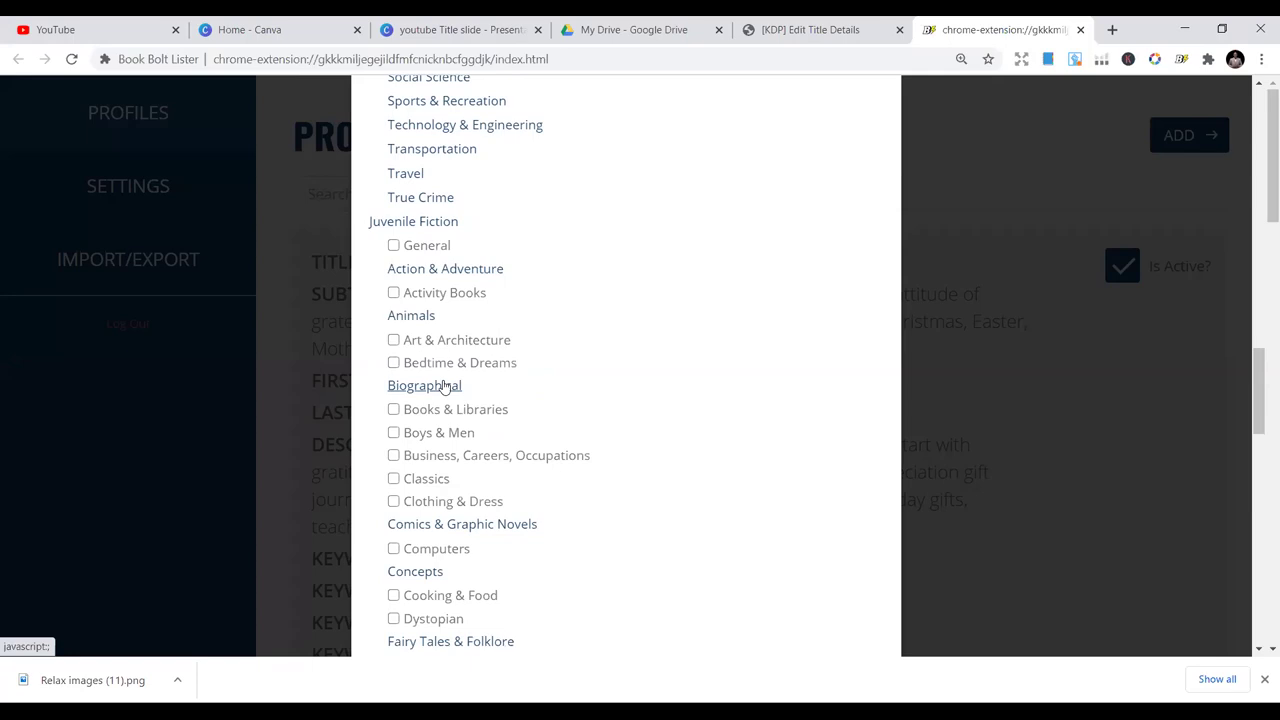
pyautogui.click(444, 386)
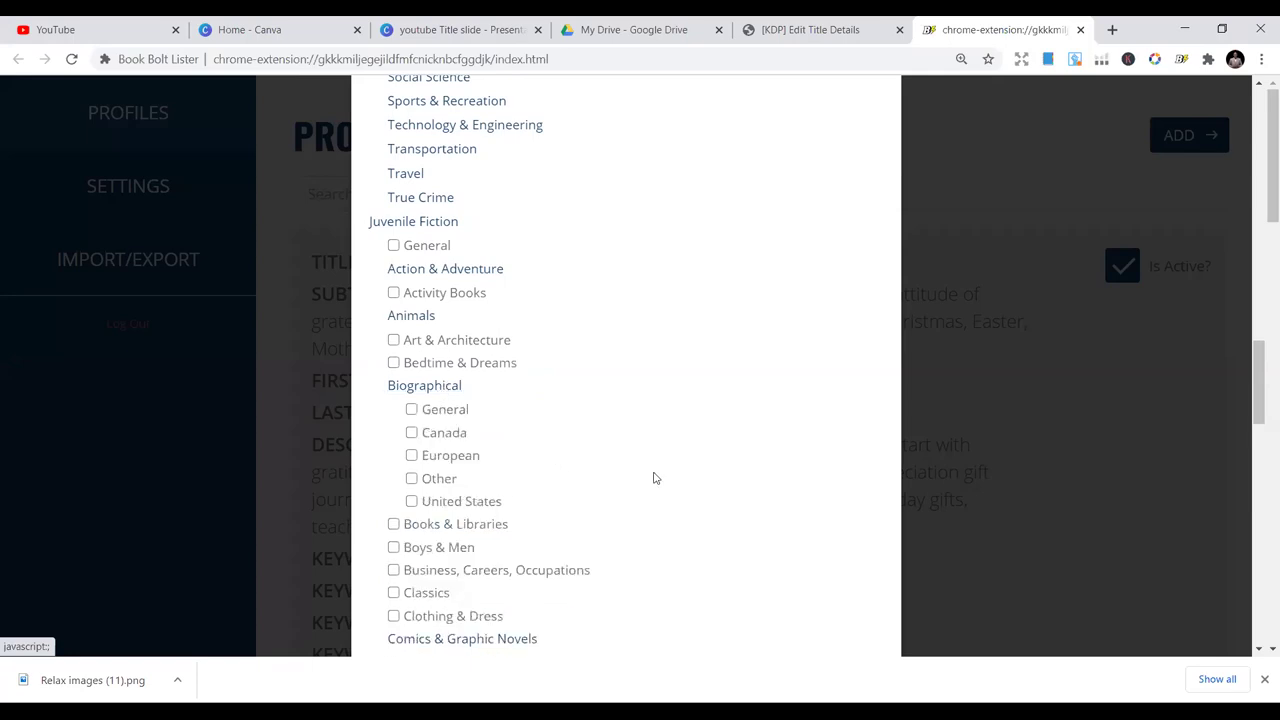
pyautogui.scroll(-2, 463, 477)
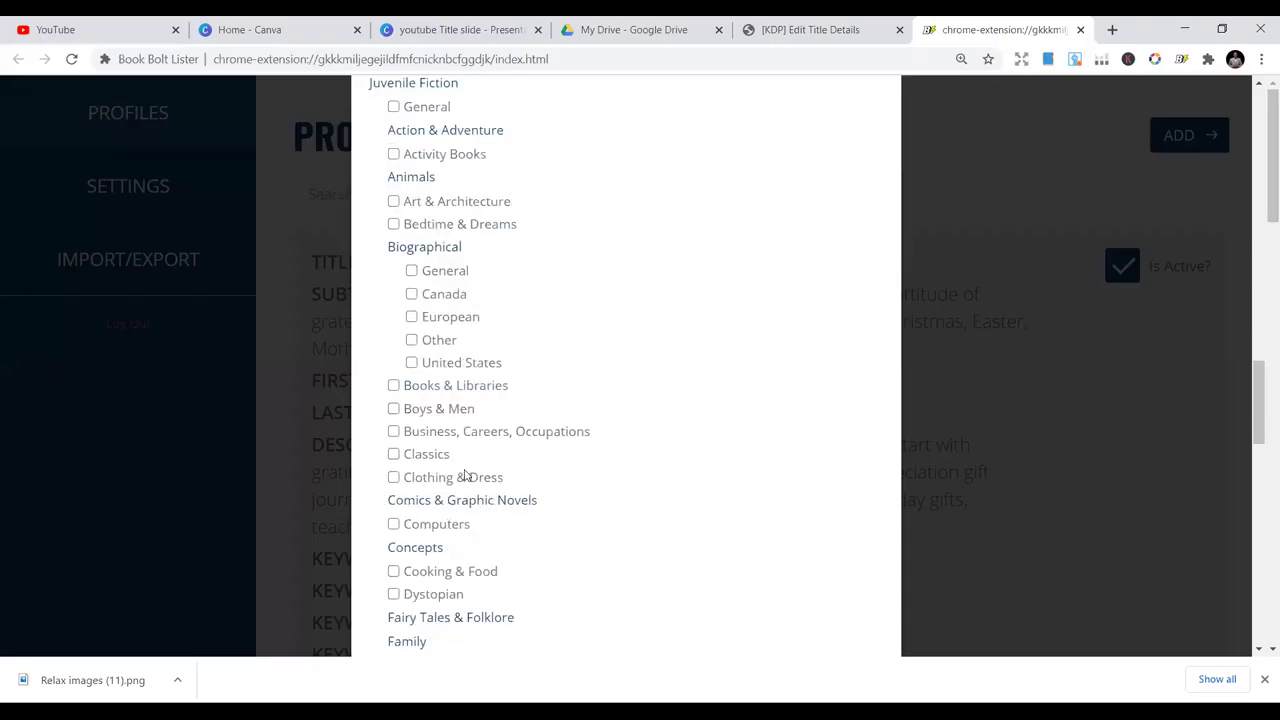
pyautogui.click(463, 448)
pyautogui.scroll(-1, 447, 495)
pyautogui.click(437, 454)
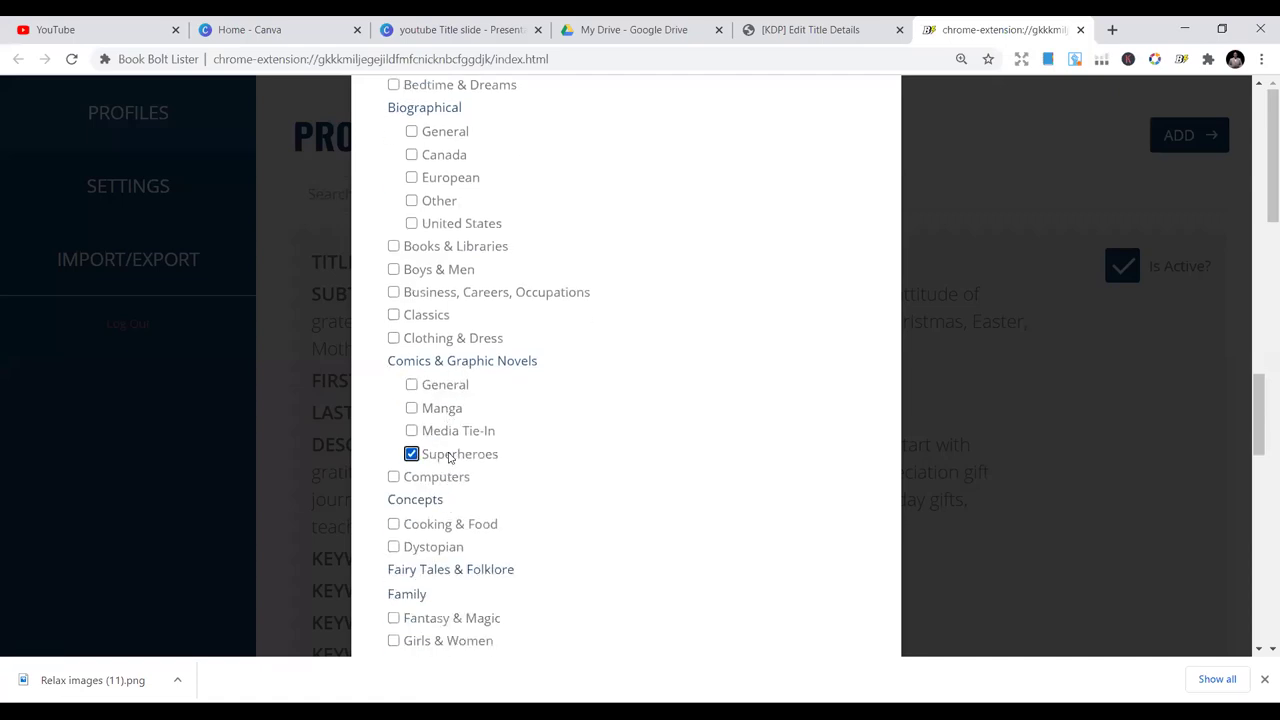
pyautogui.scroll(-1, 448, 460)
pyautogui.click(449, 463)
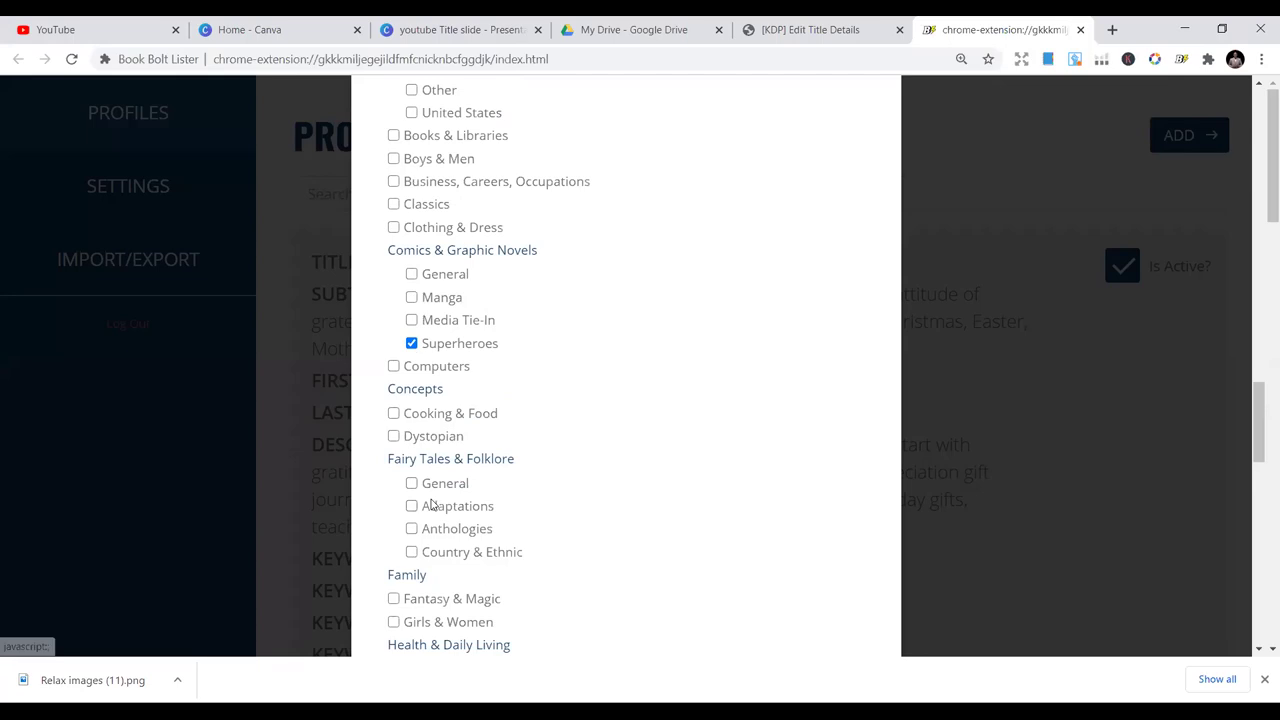
pyautogui.click(458, 505)
# Set the profile's trim size to 6 x 9 in (15.24 x 22.86 cm) and mark the profile as active
pyautogui.scroll(-9, 521, 503)
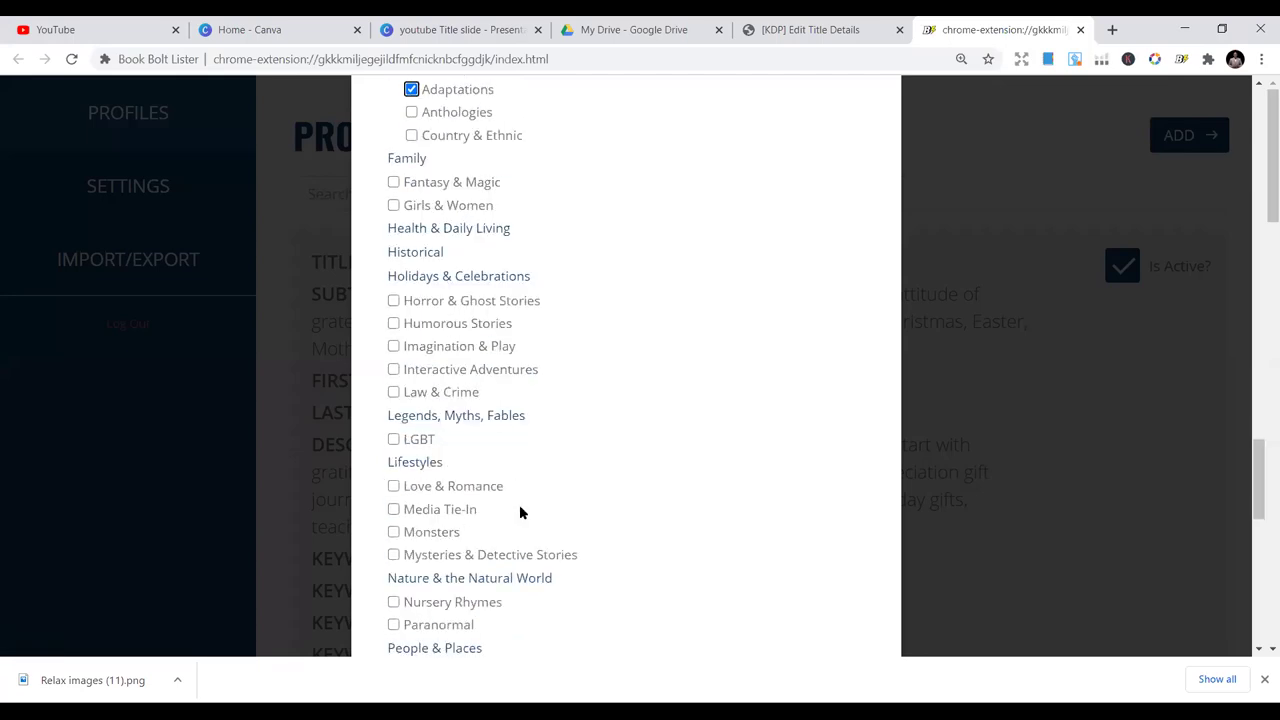
pyautogui.scroll(-5, 527, 512)
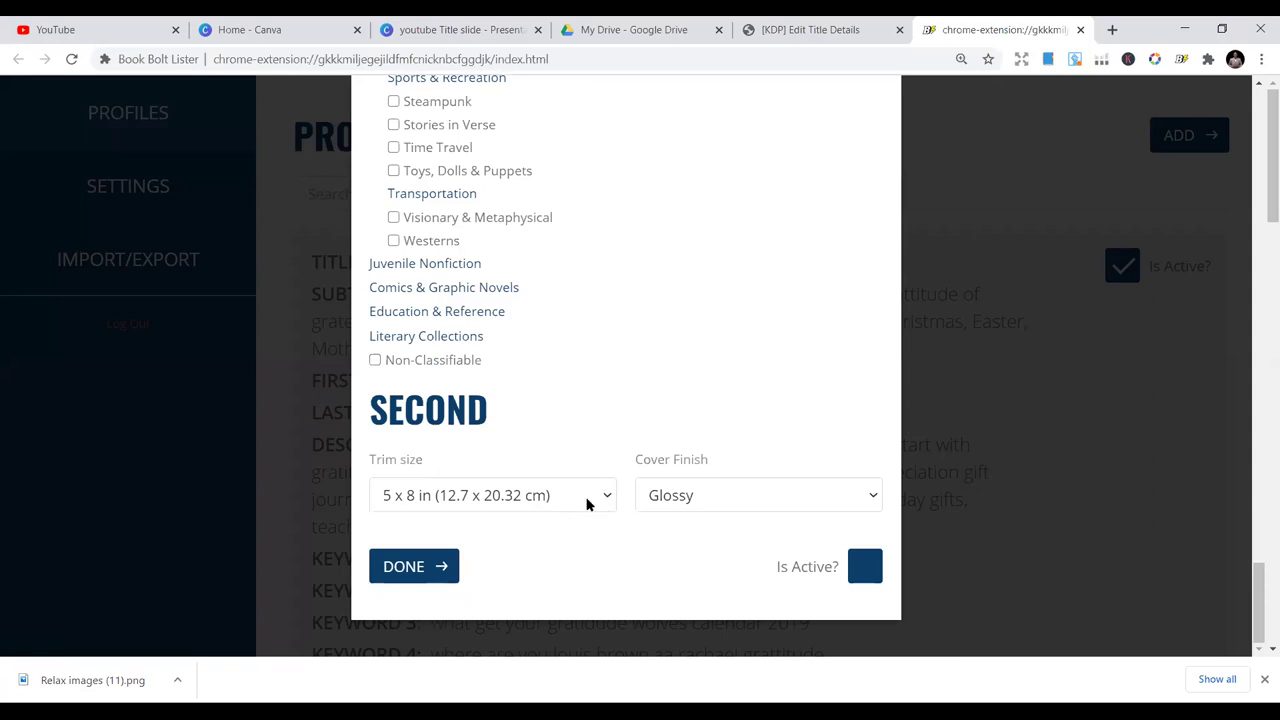
pyautogui.click(588, 504)
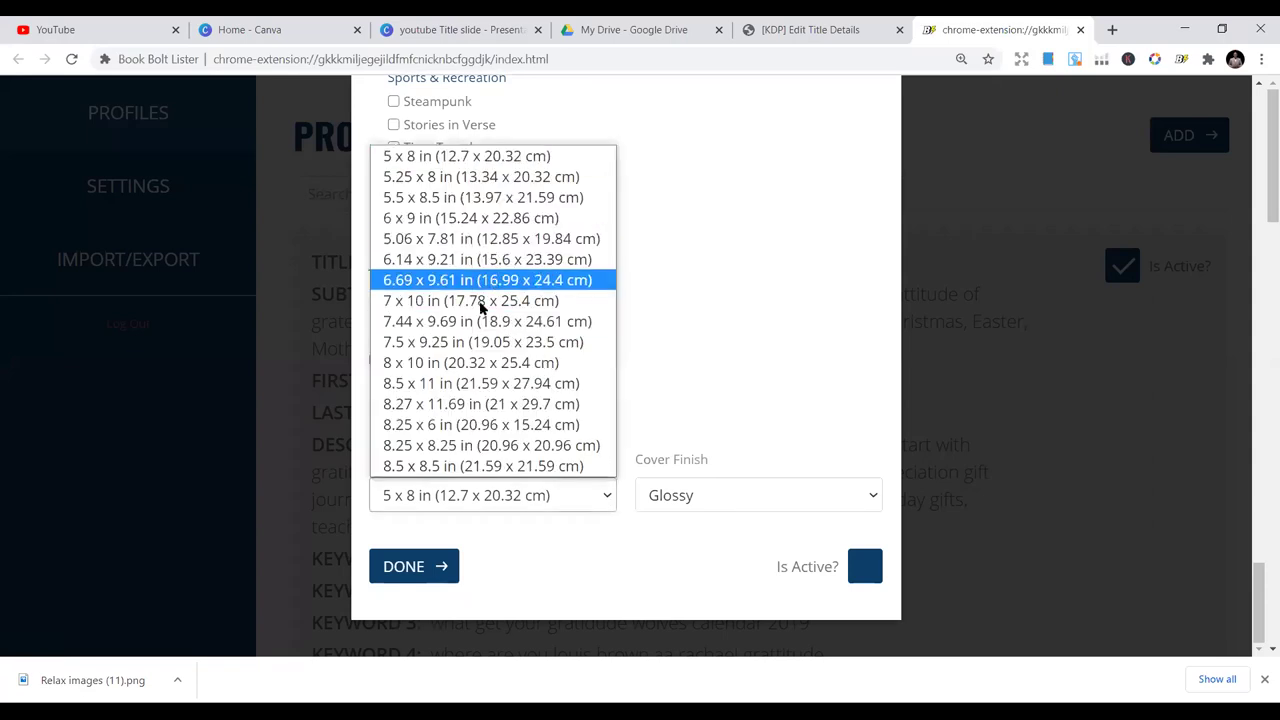
pyautogui.click(480, 222)
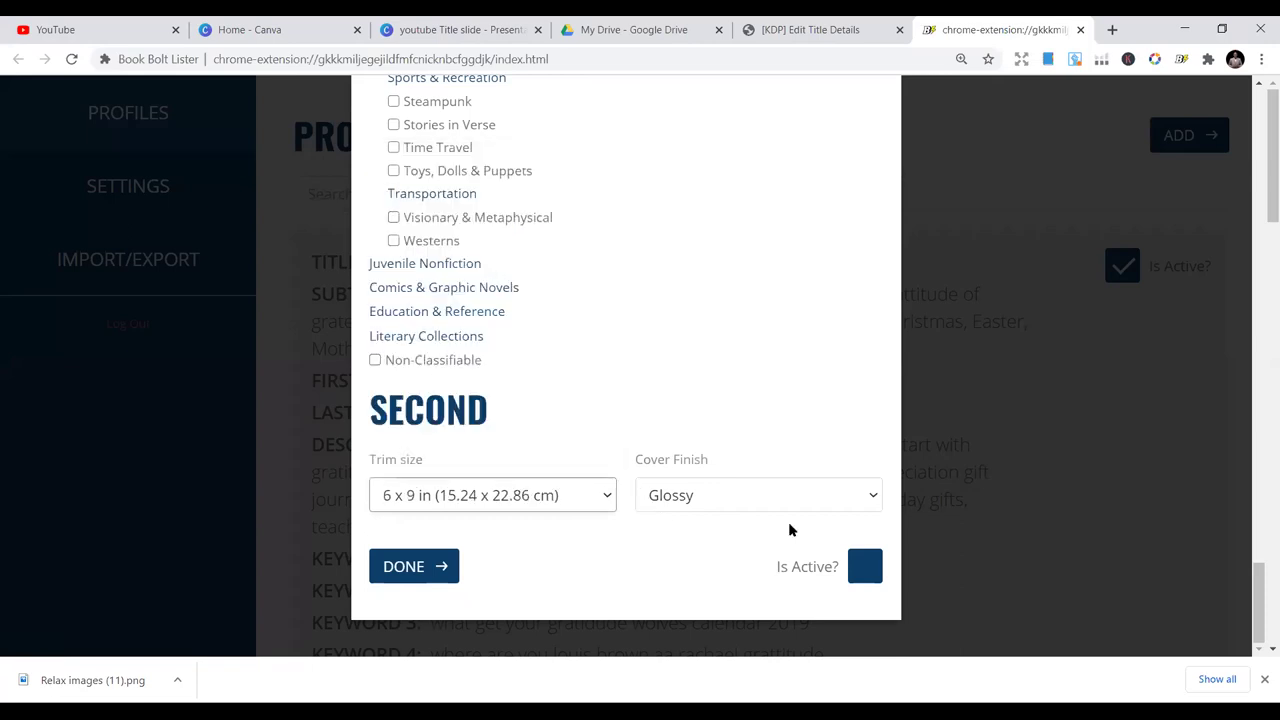
pyautogui.click(865, 570)
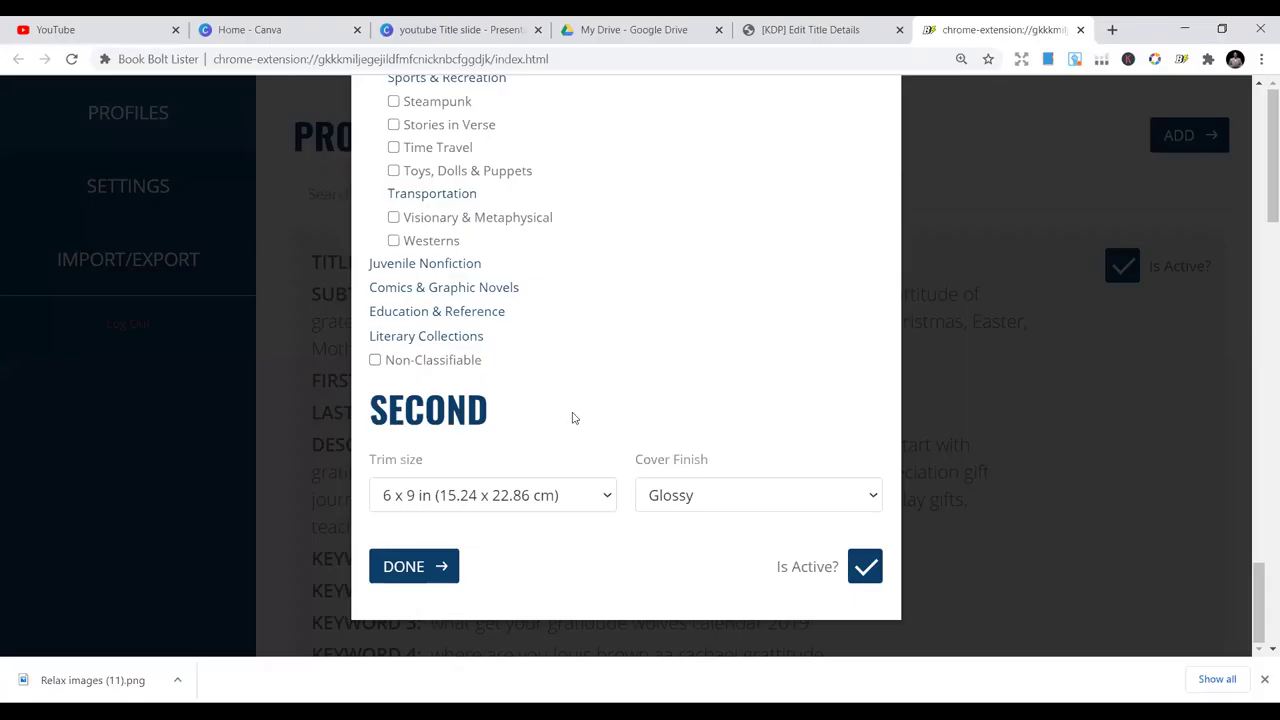
# Assign the backquote key as the new profile's hotkey
pyautogui.scroll(8, 559, 412)
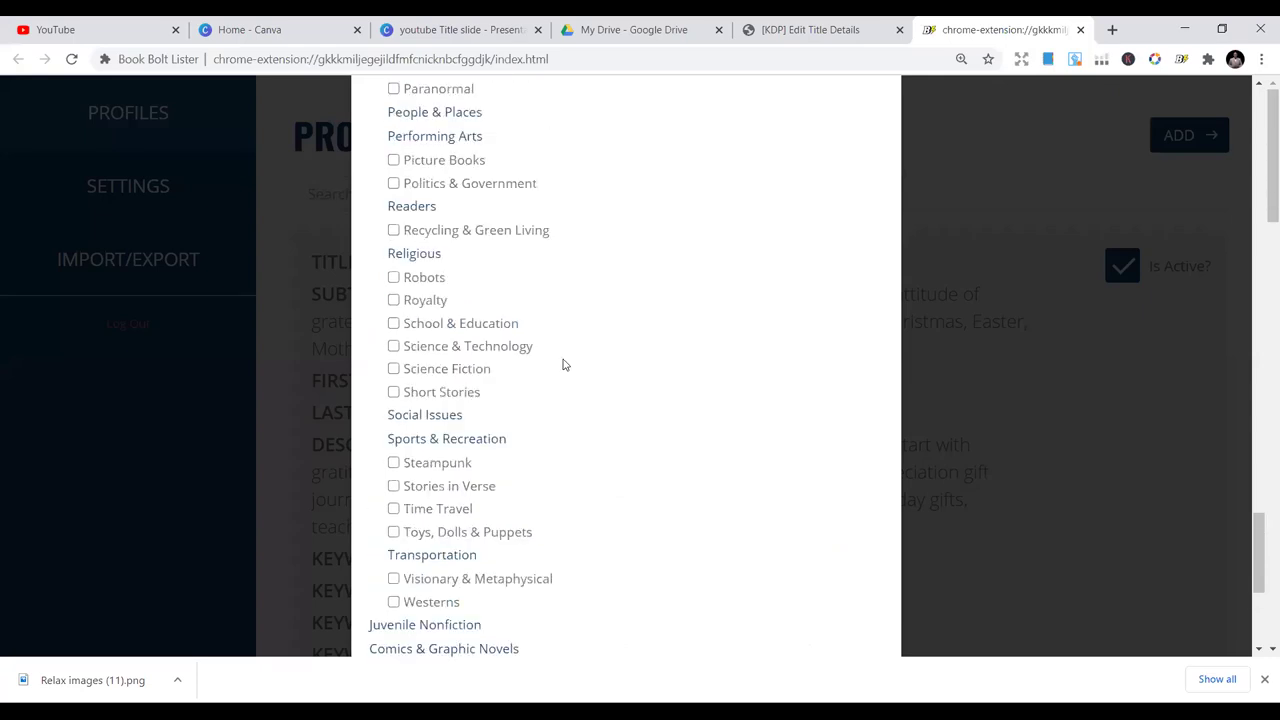
pyautogui.scroll(3, 572, 361)
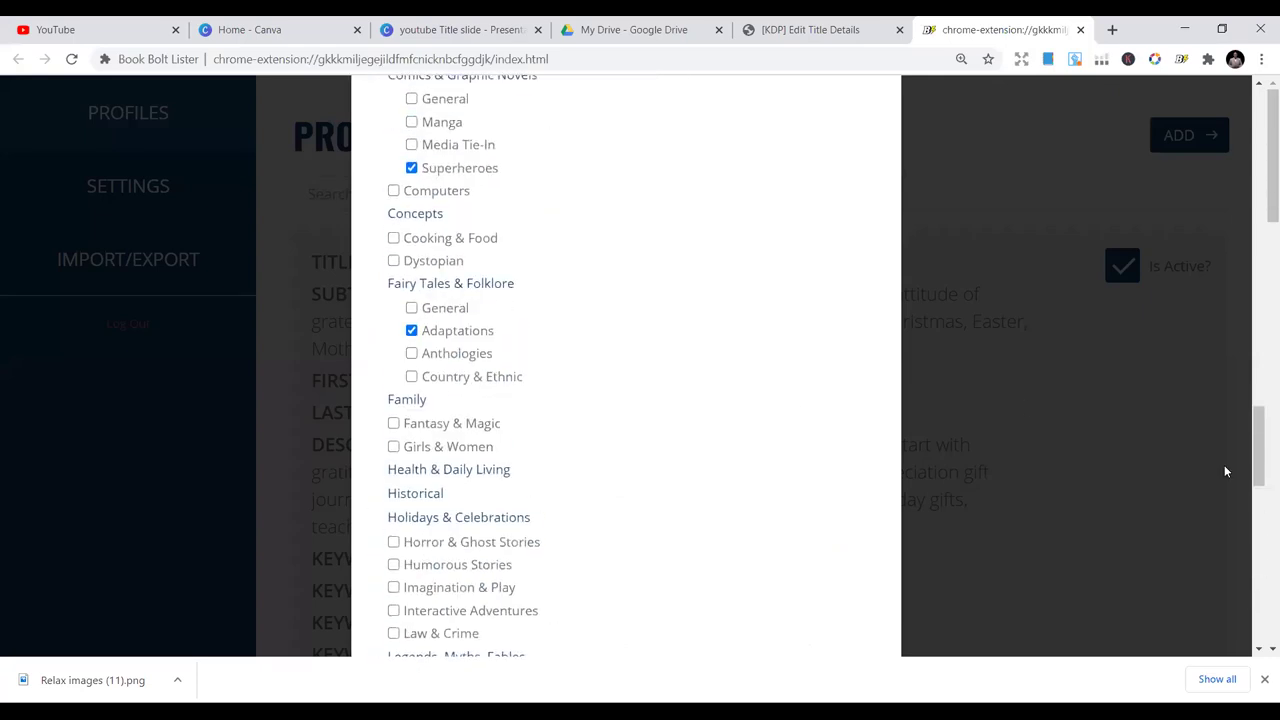
pyautogui.moveTo(1257, 449); pyautogui.dragTo(1259, 95)
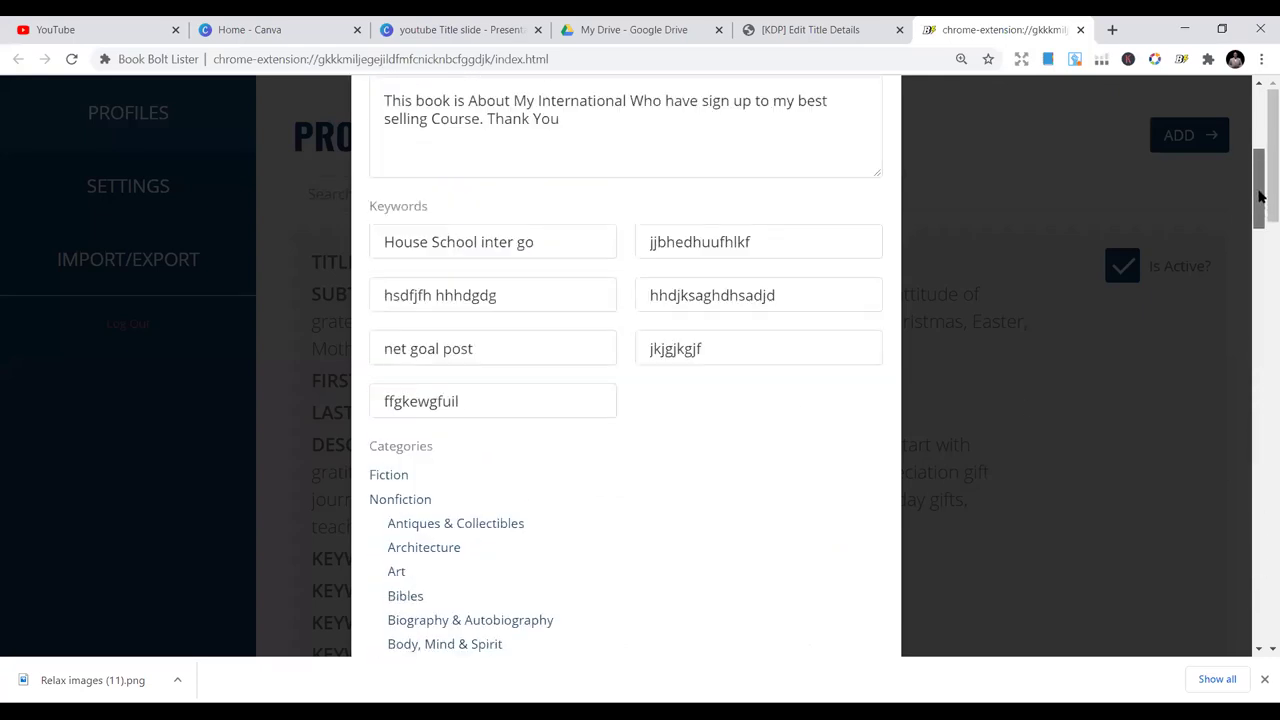
pyautogui.scroll(2, 644, 334)
pyautogui.scroll(3, 644, 334)
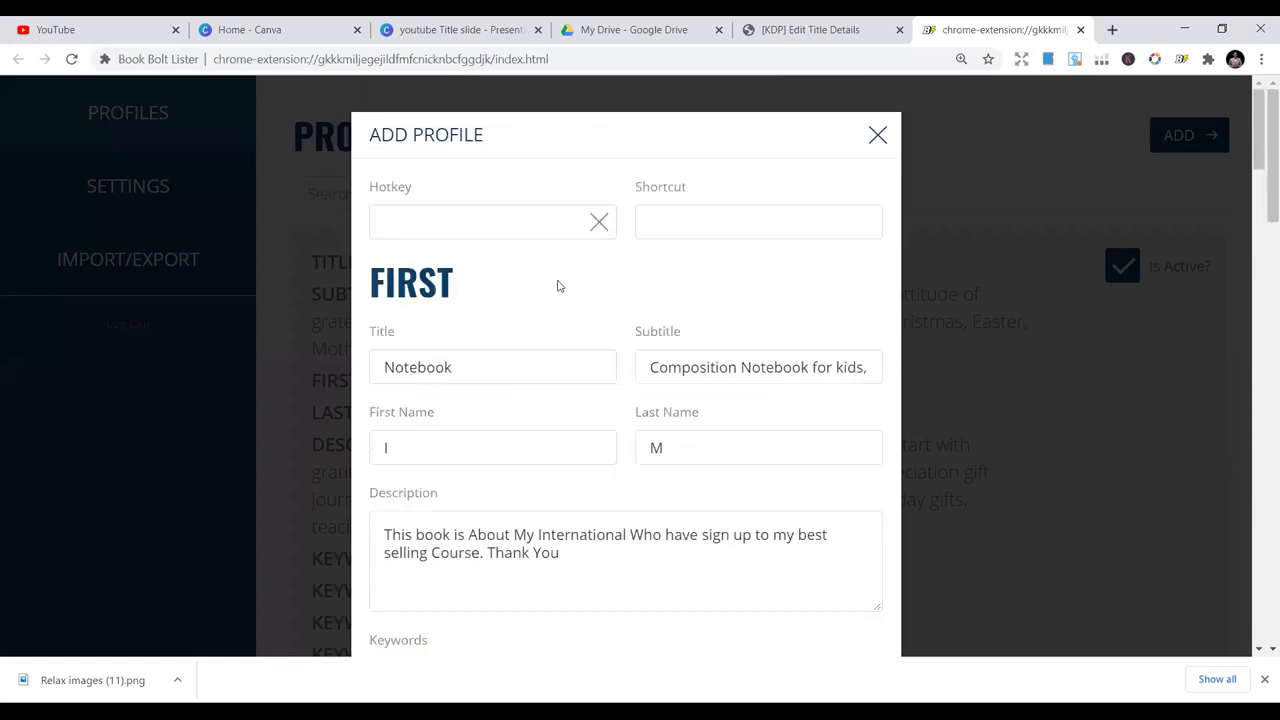
pyautogui.click(542, 225)
pyautogui.press('XF86AudioNext')
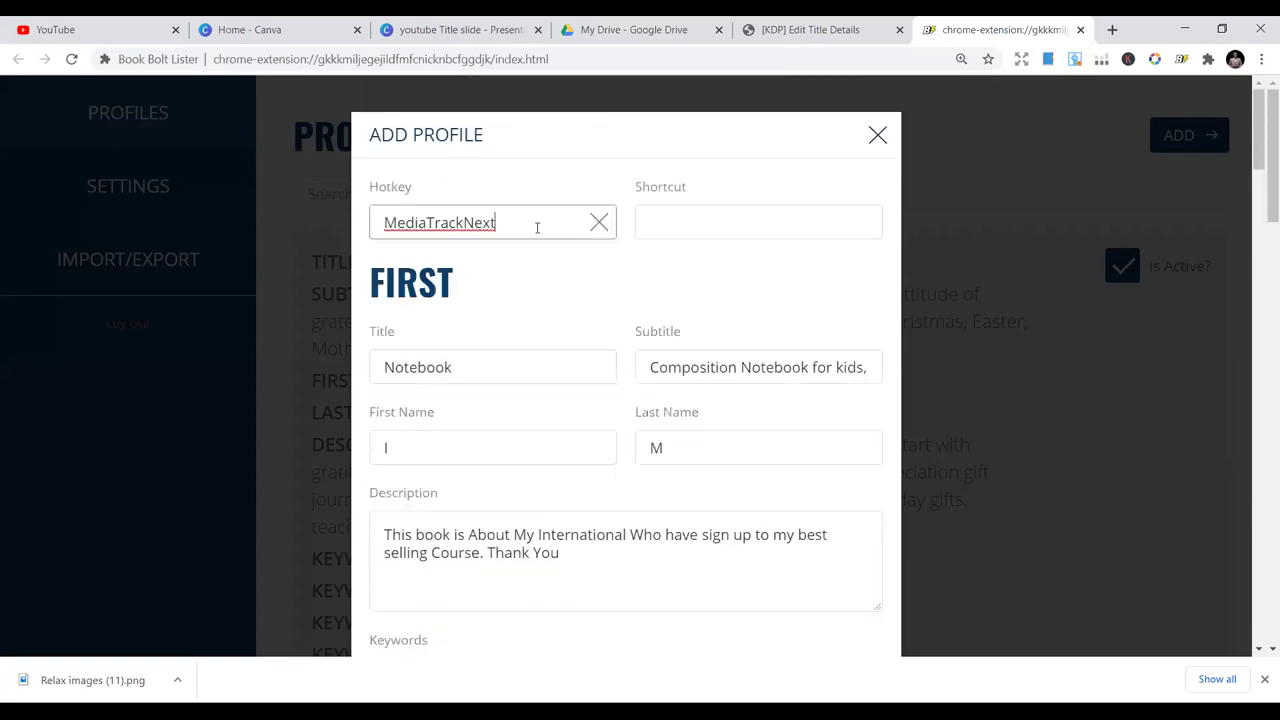
pyautogui.press('BackSpace')
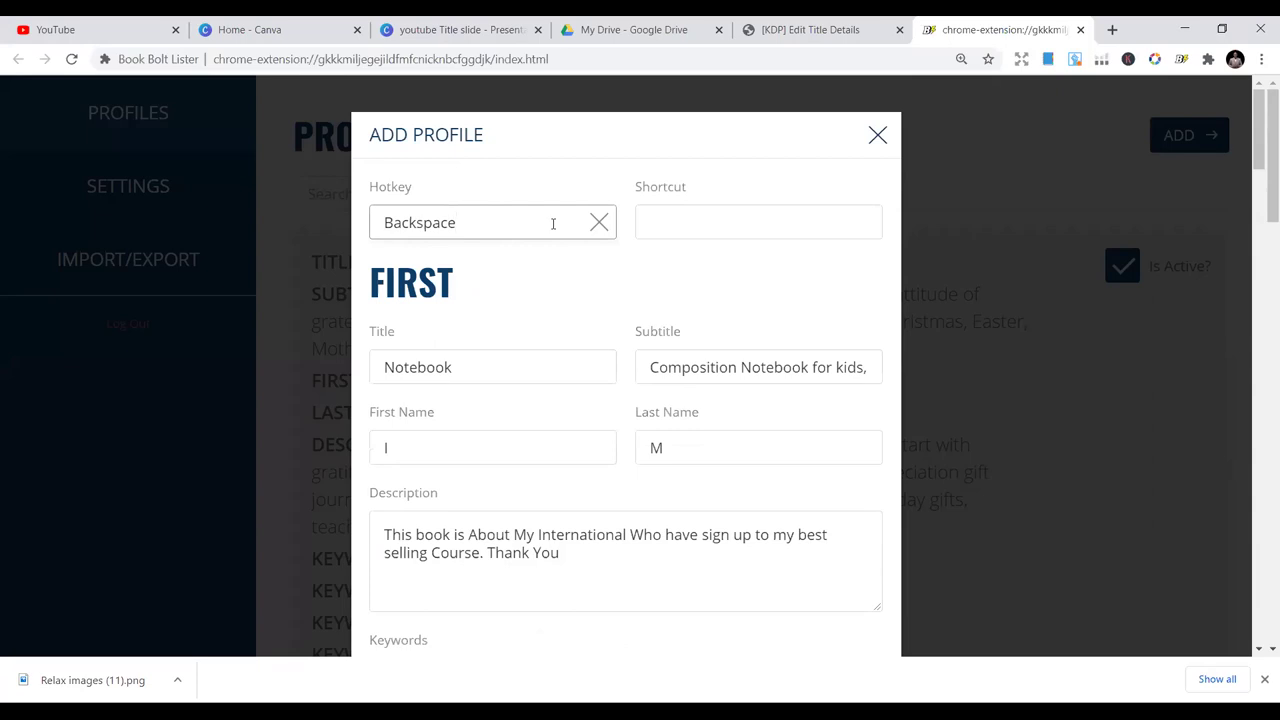
pyautogui.press('q')
pyautogui.press('BackSpace')
pyautogui.press('`')
# Review the filled-in Notebook profile from its title down to the trim size and save it
pyautogui.scroll(-4, 629, 303)
pyautogui.scroll(2, 654, 310)
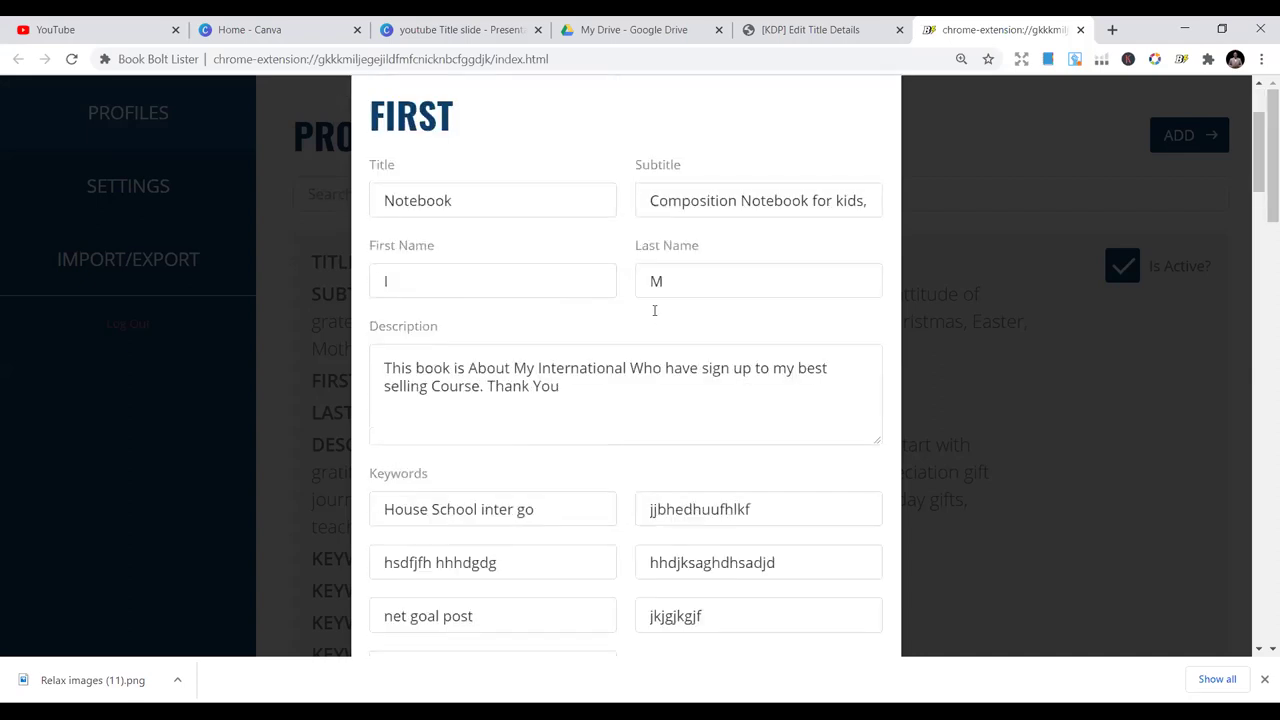
pyautogui.scroll(2, 654, 310)
pyautogui.scroll(-4, 534, 417)
pyautogui.scroll(-6, 537, 422)
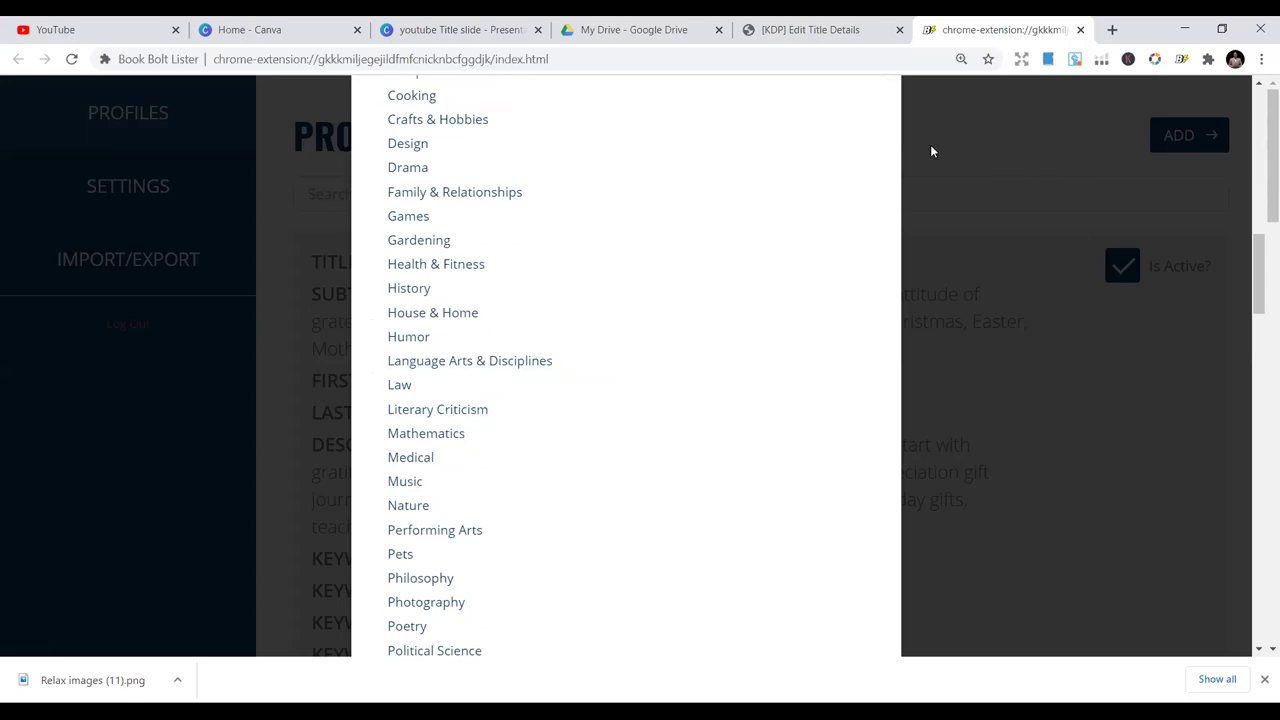
pyautogui.scroll(-8, 780, 340)
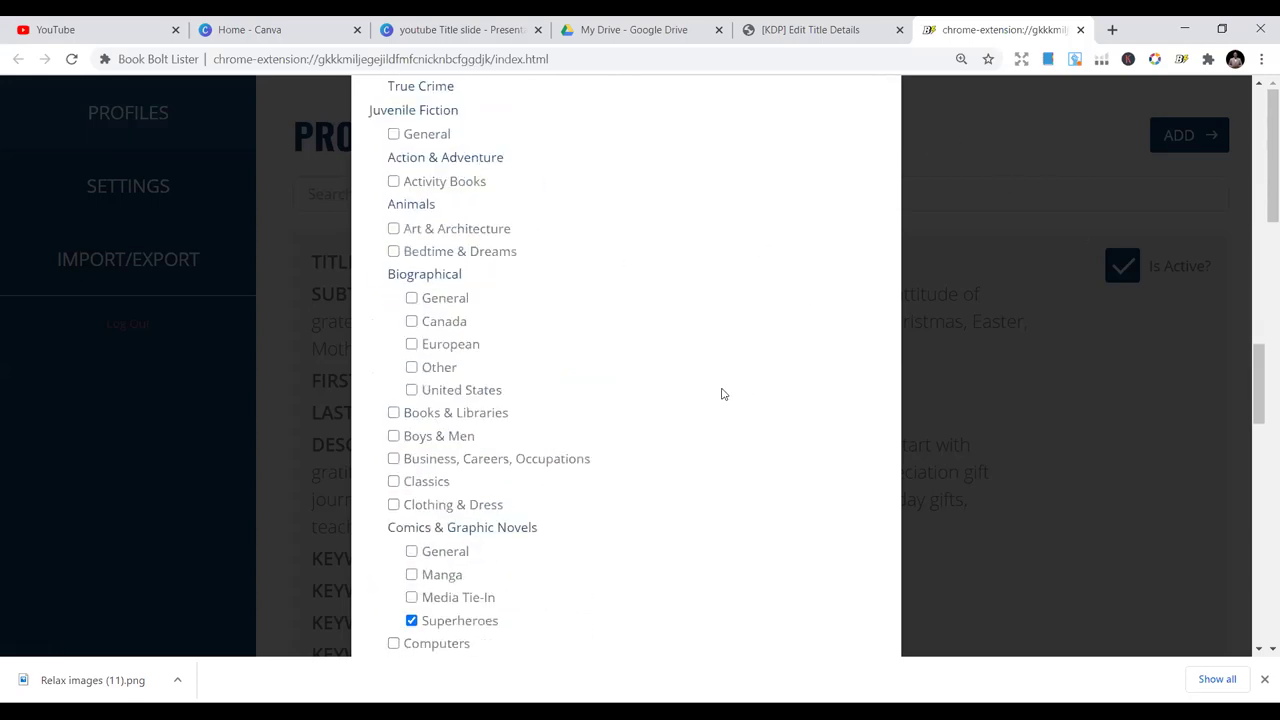
pyautogui.scroll(-10, 721, 394)
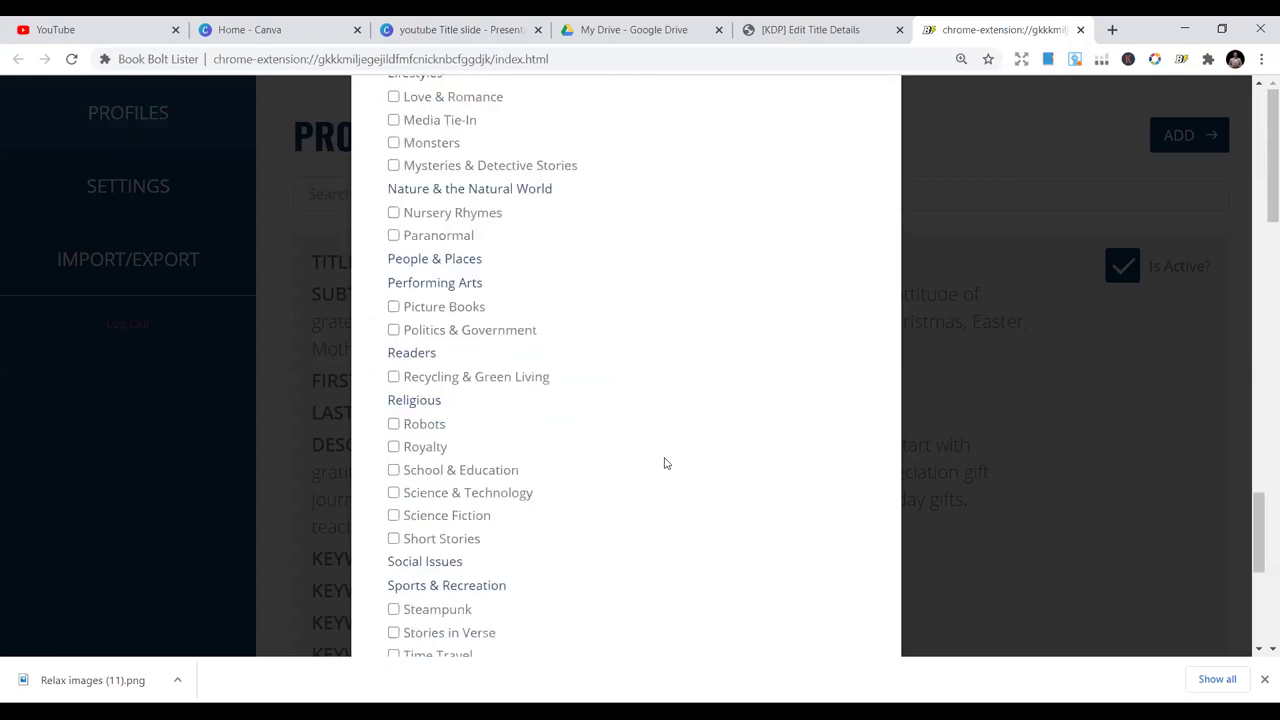
pyautogui.scroll(-10, 664, 463)
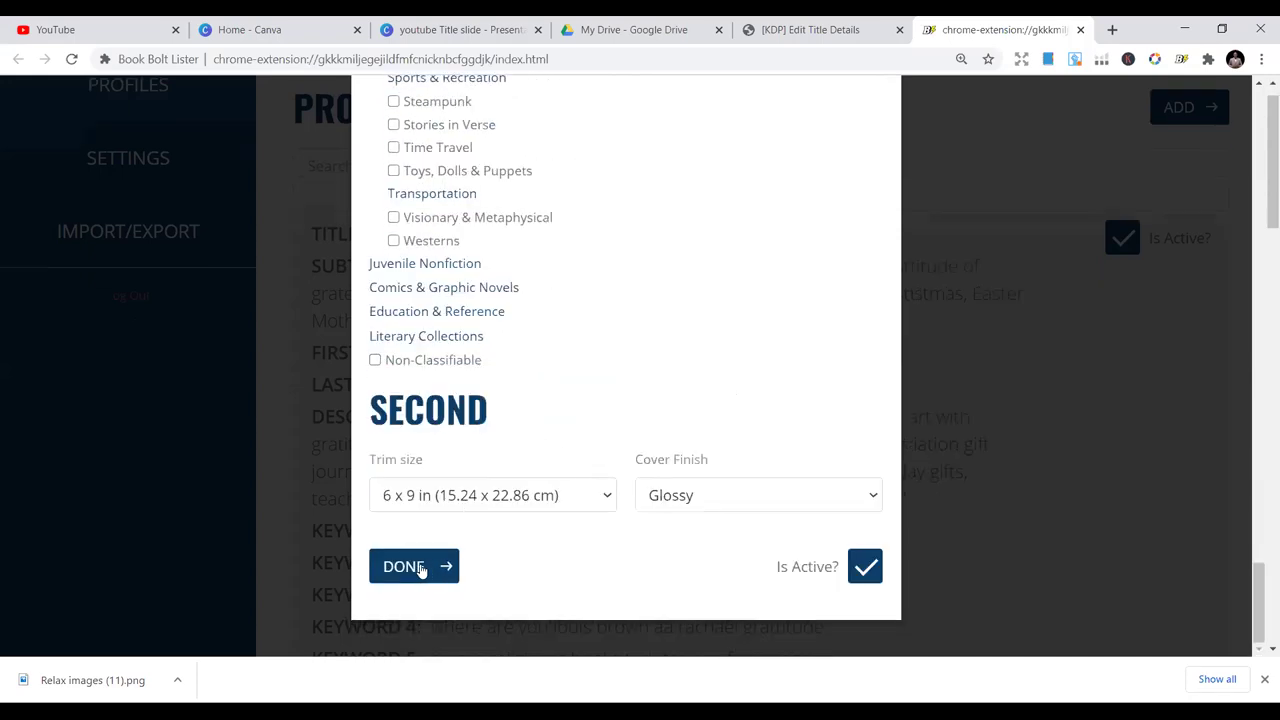
pyautogui.click(414, 566)
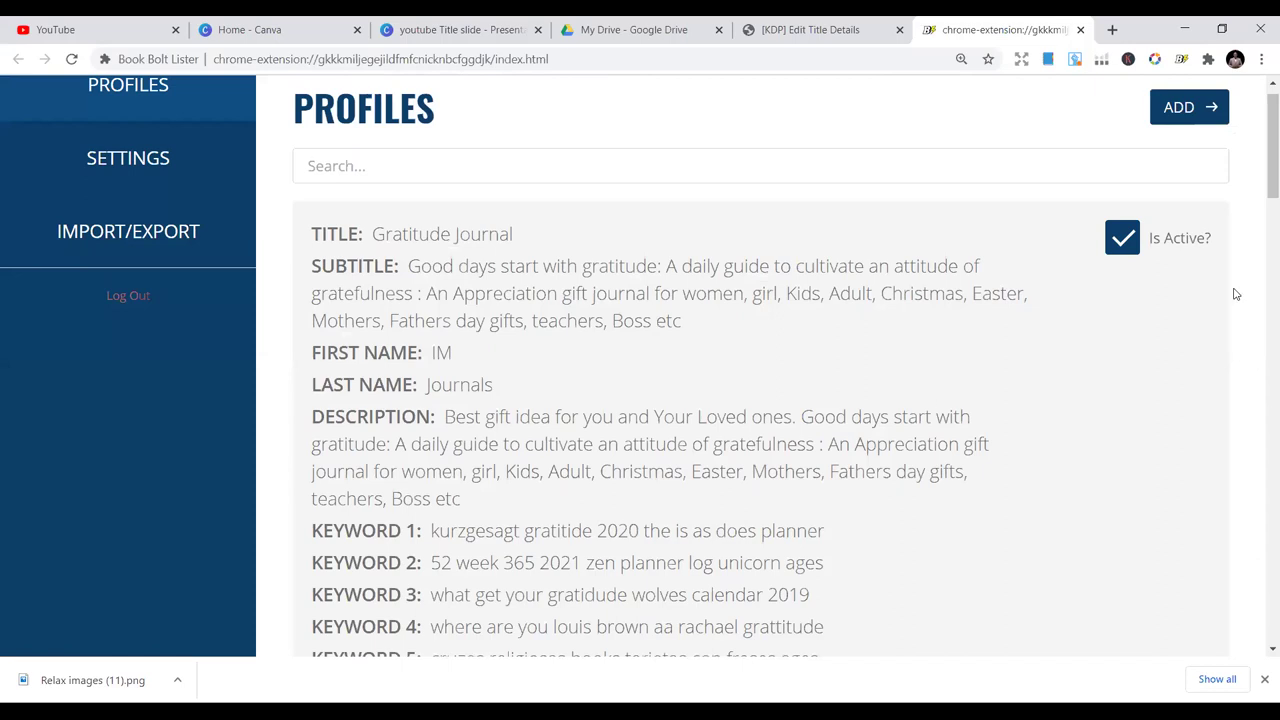
# Deactivate the Gratitude Journal profile and view the saved Notebook profile in the profiles list
pyautogui.click(1123, 238)
pyautogui.moveTo(1260, 185); pyautogui.dragTo(1268, 600)
pyautogui.scroll(2, 1163, 451)
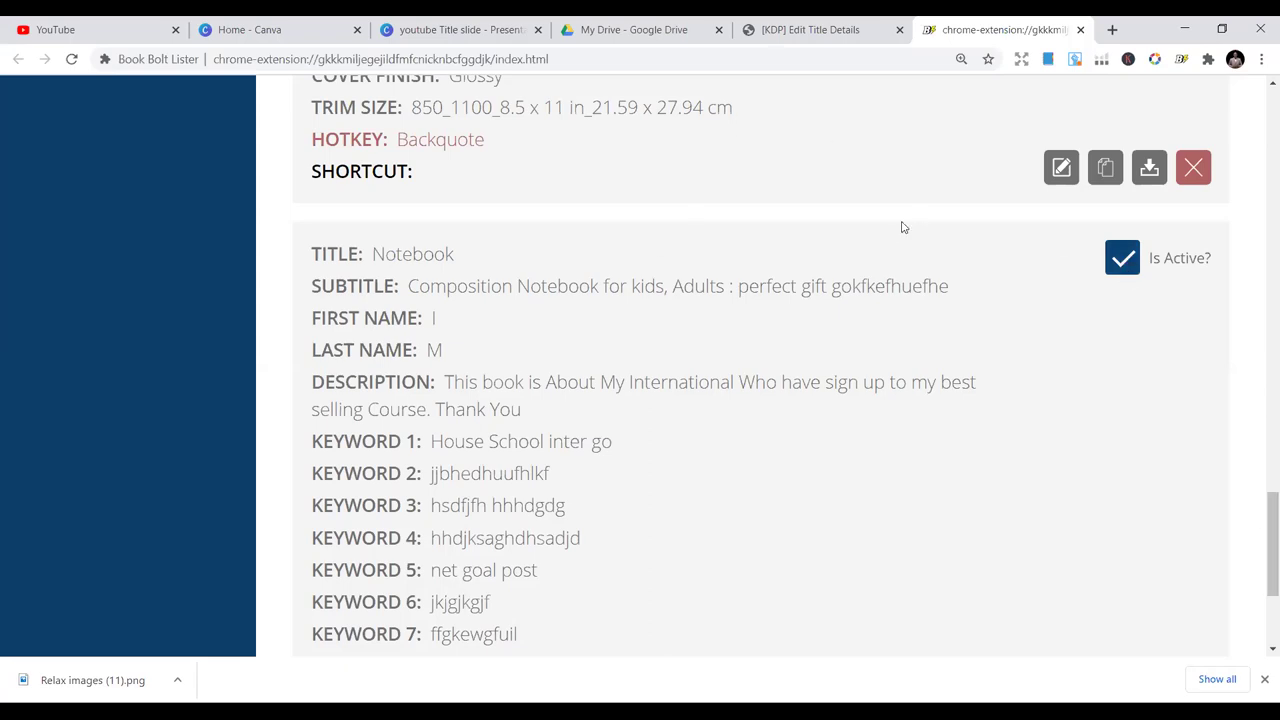
pyautogui.moveTo(1260, 527)
pyautogui.mouseDown()
pyautogui.moveTo(1261, 550)
pyautogui.moveTo(1261, 515)
pyautogui.mouseUp()
pyautogui.scroll(-1, 1015, 380)
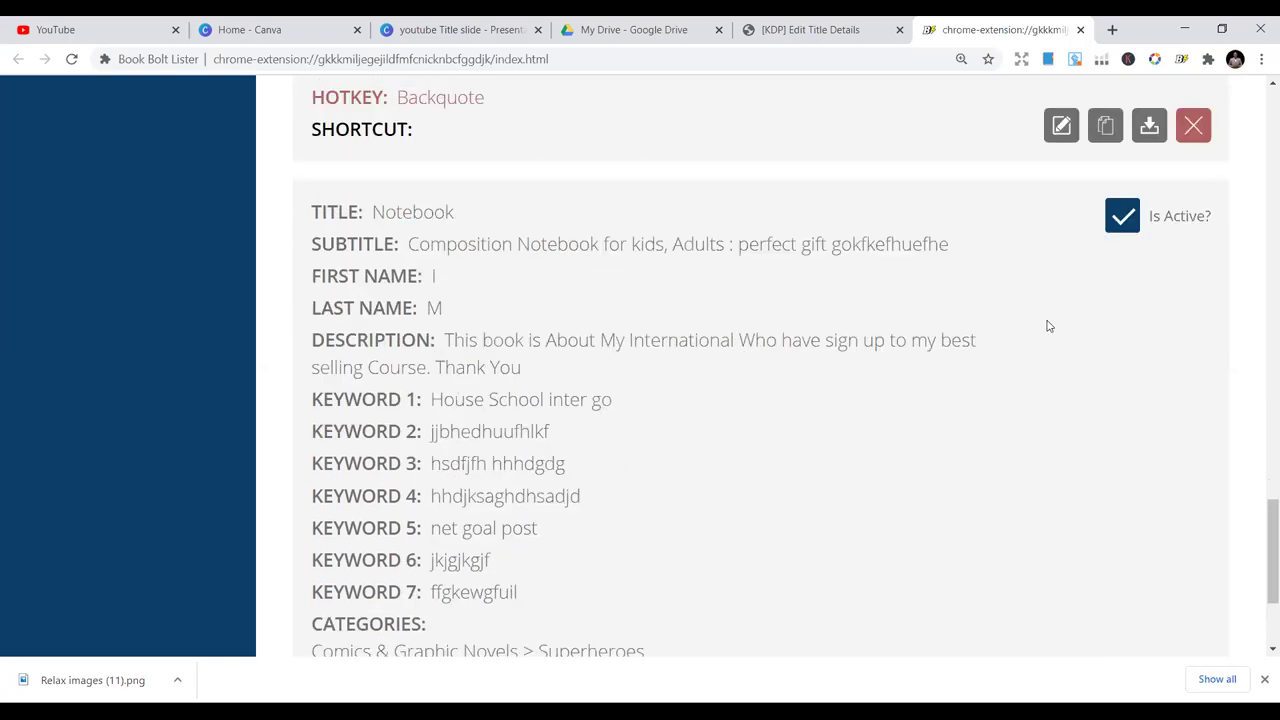
# Switch to the KDP paperback details page and autofill it from the Notebook profile using its hotkey
pyautogui.click(801, 25)
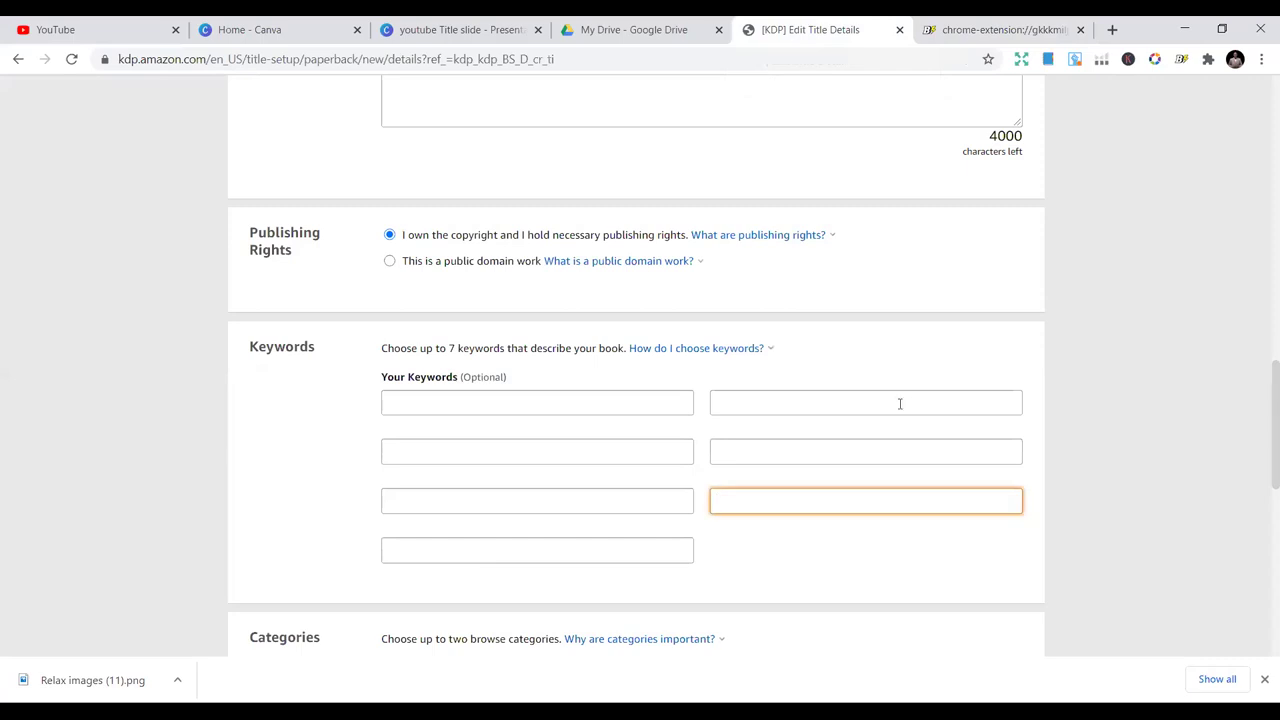
pyautogui.scroll(6, 900, 404)
pyautogui.scroll(5, 668, 286)
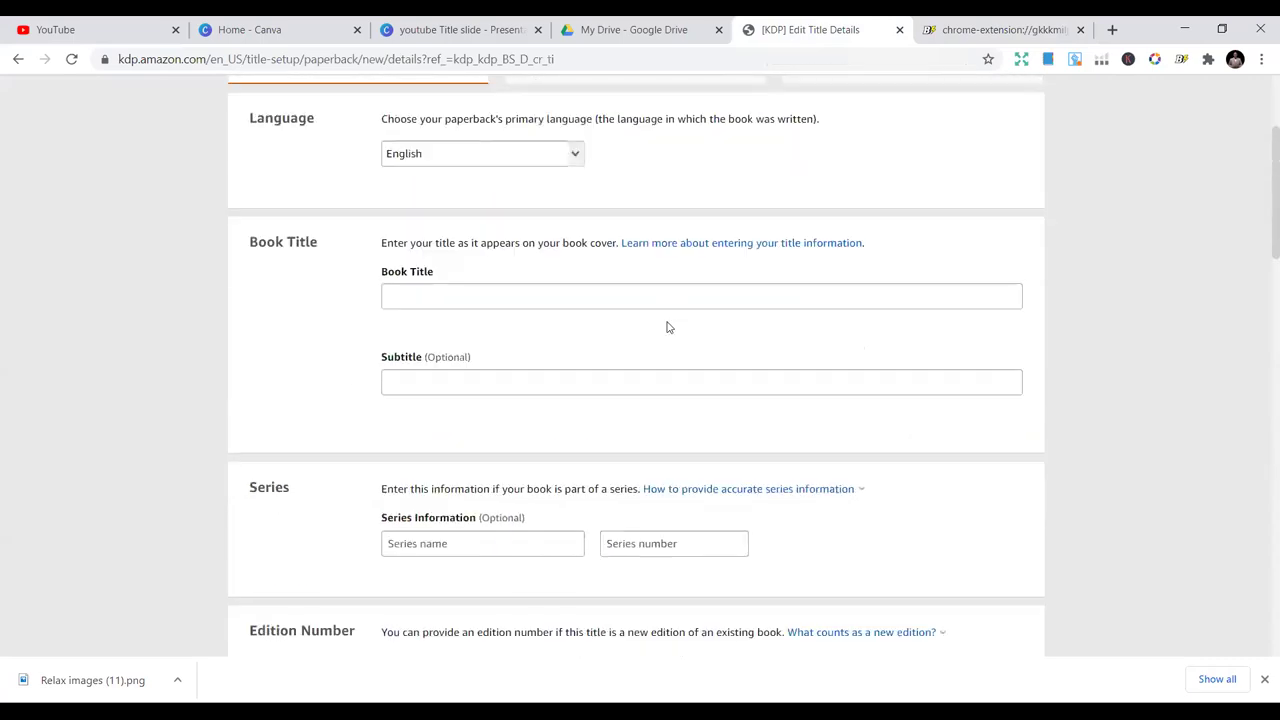
pyautogui.scroll(1, 668, 327)
pyautogui.scroll(1, 674, 352)
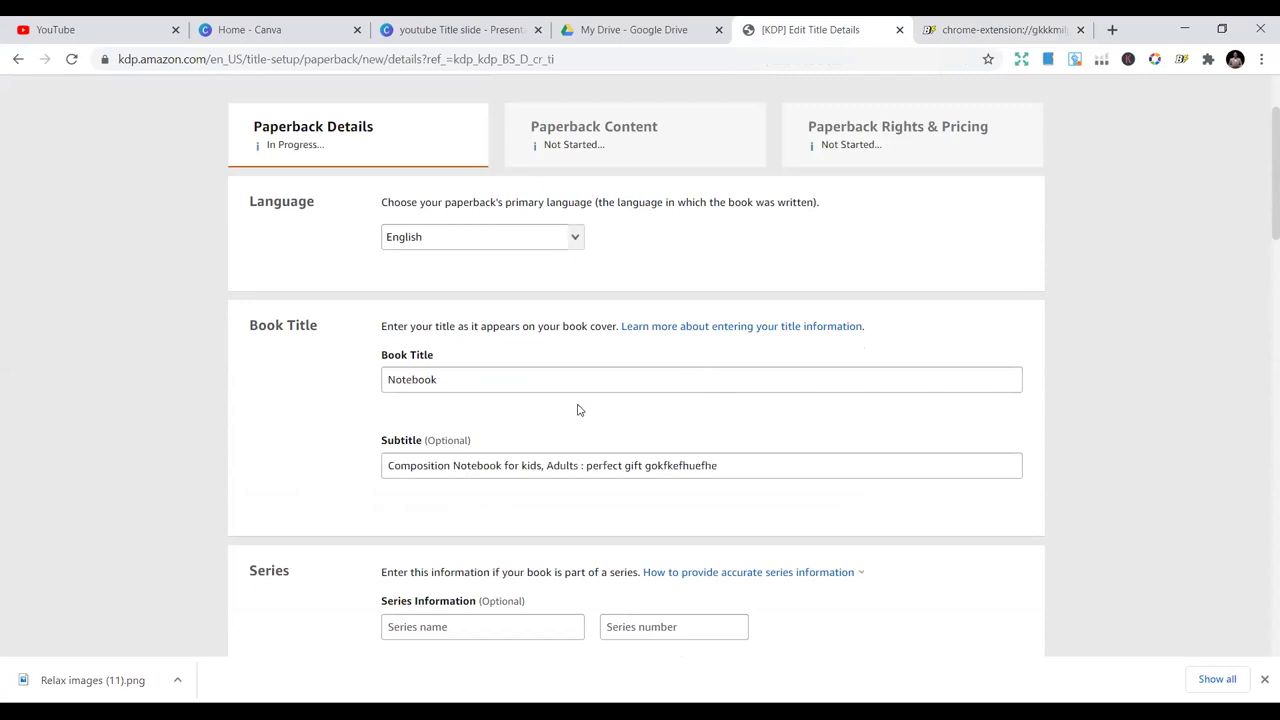
# Check the autofilled subtitle, author, description, keywords and categories on the KDP paperback details page
pyautogui.scroll(-1, 740, 440)
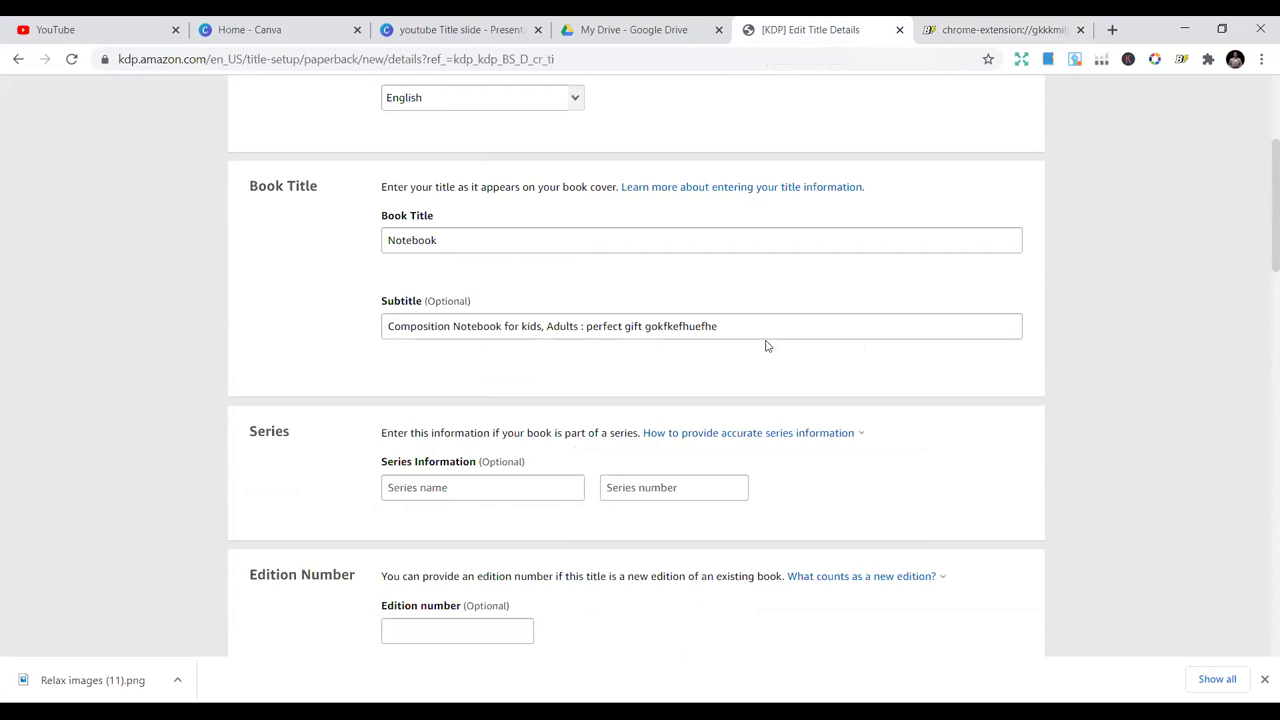
pyautogui.scroll(-2, 660, 331)
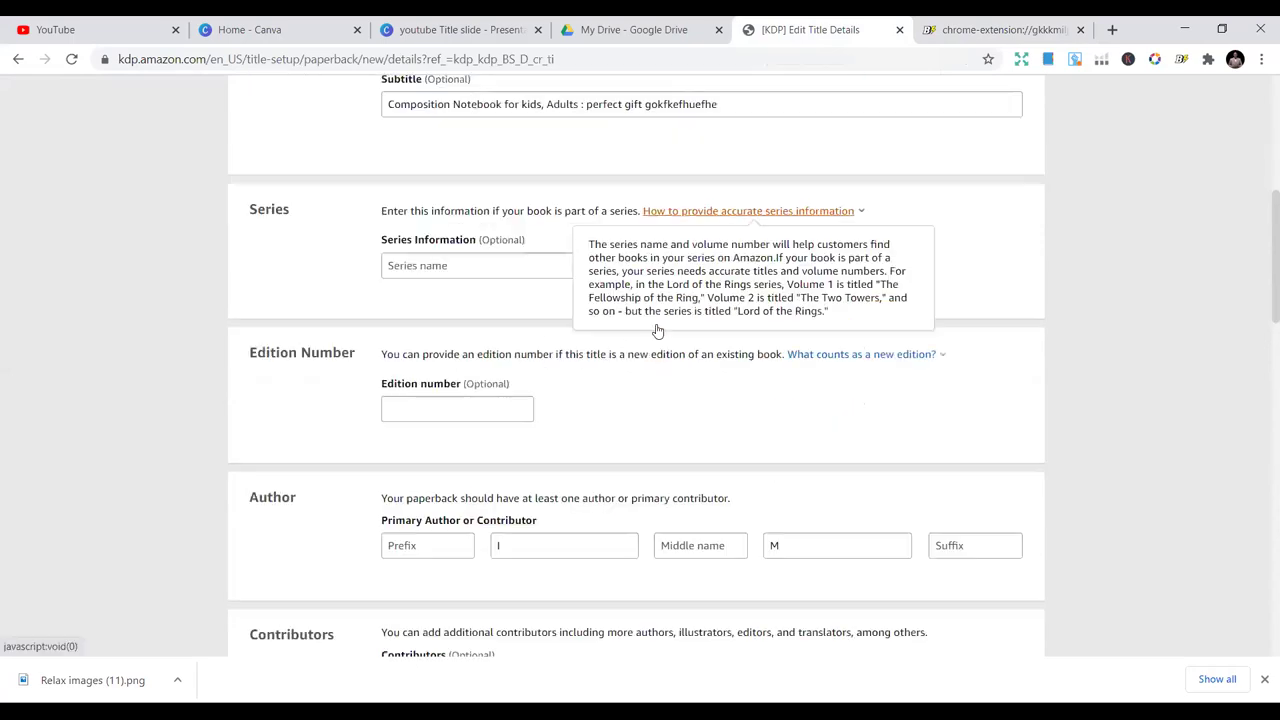
pyautogui.scroll(1, 622, 331)
pyautogui.scroll(1, 594, 293)
pyautogui.scroll(-5, 674, 330)
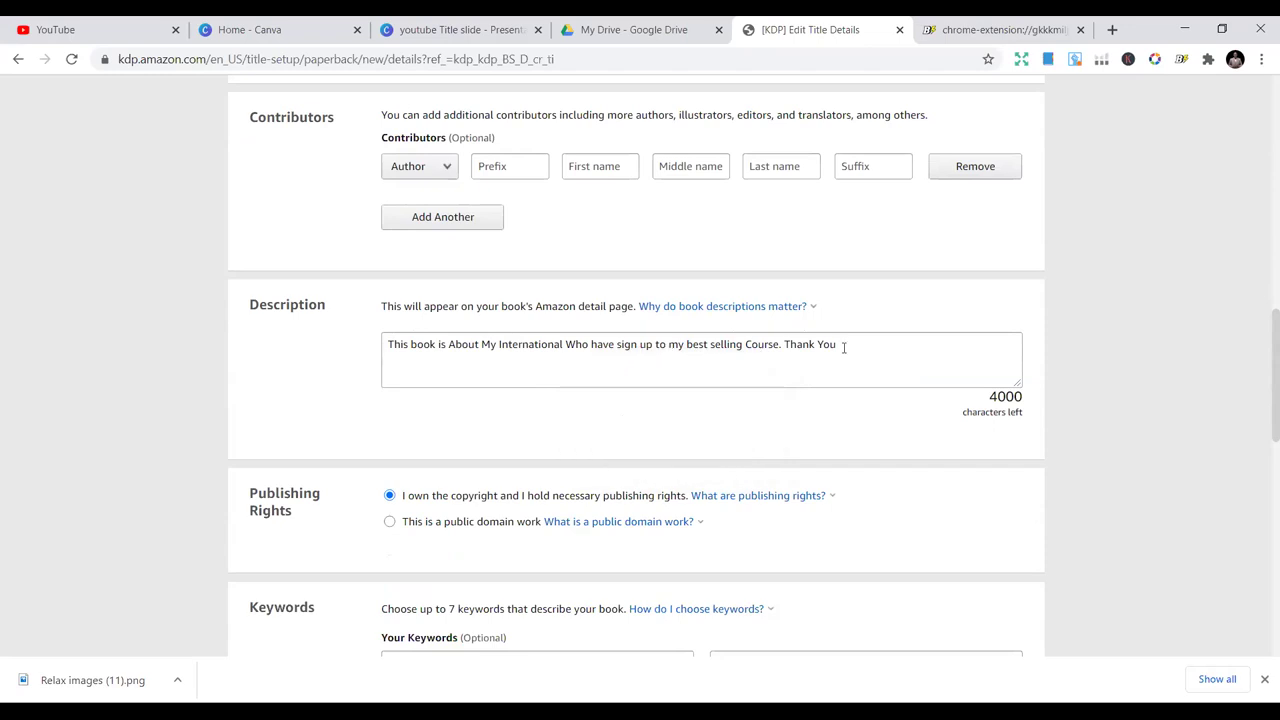
pyautogui.scroll(-3, 729, 389)
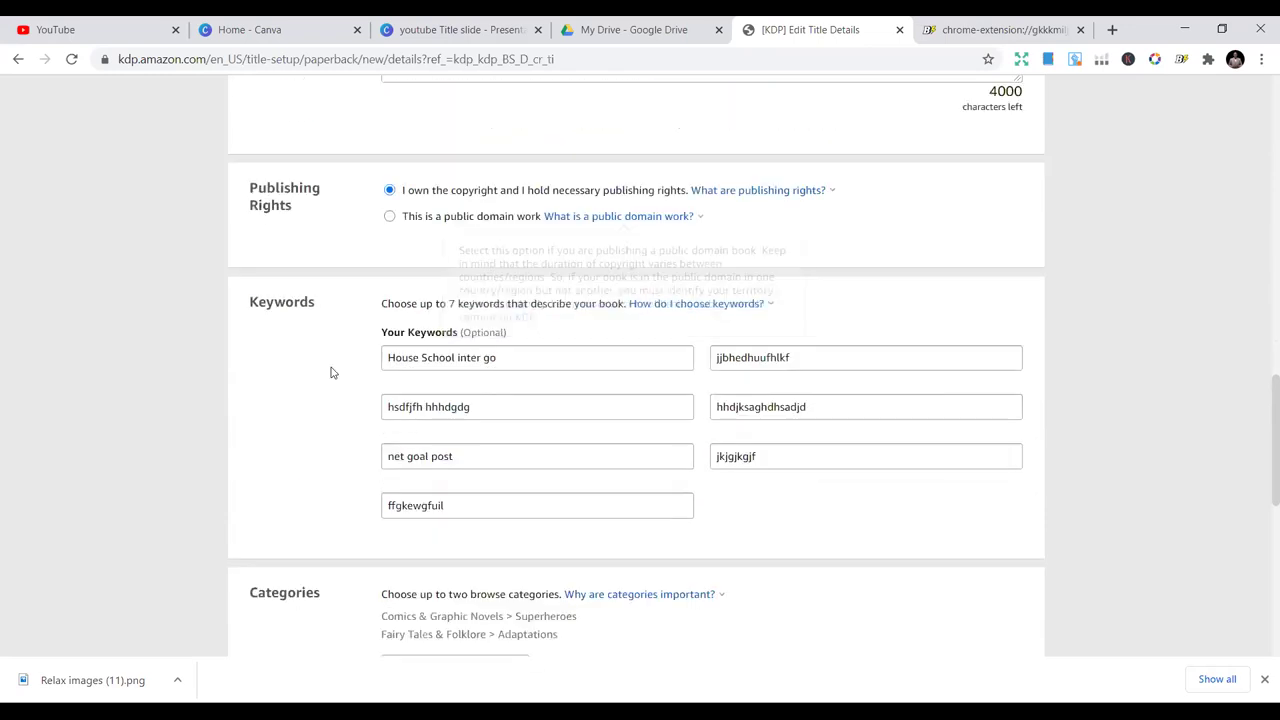
# Check the categories and adult content sections, and save the paperback details to continue to the Paperback Content page
pyautogui.scroll(-5, 613, 459)
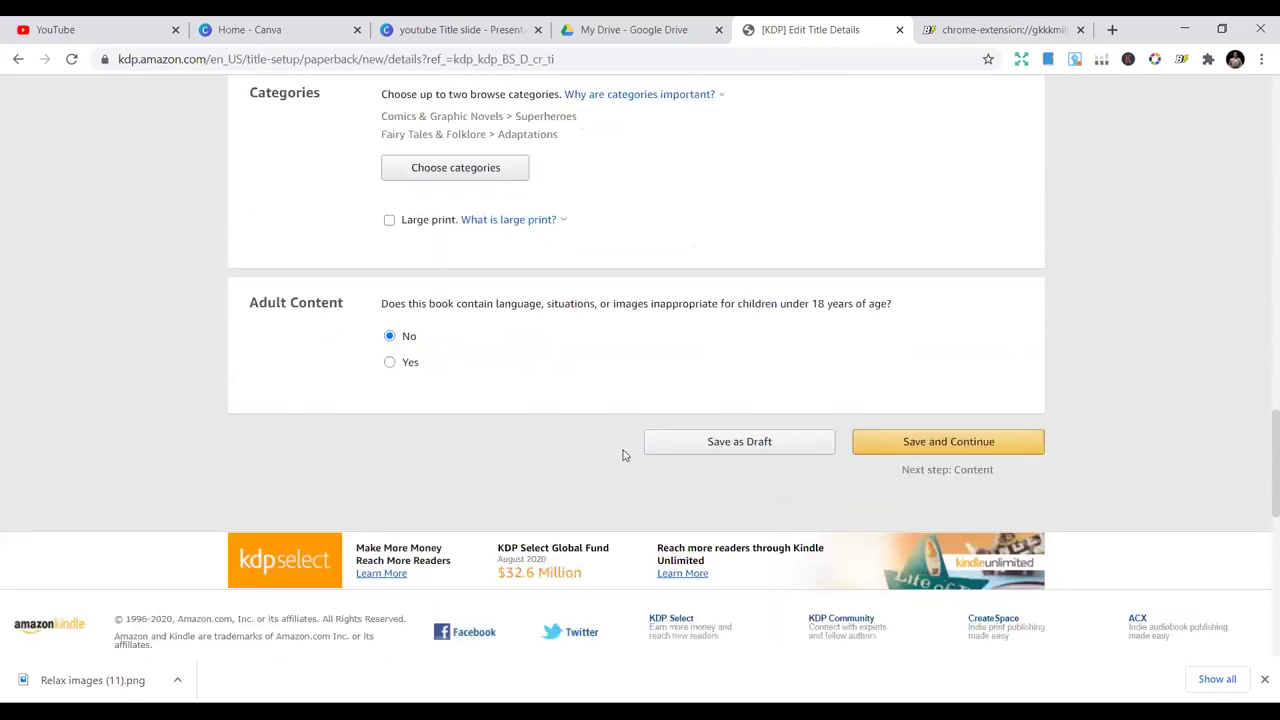
pyautogui.scroll(-2, 629, 453)
pyautogui.scroll(3, 629, 450)
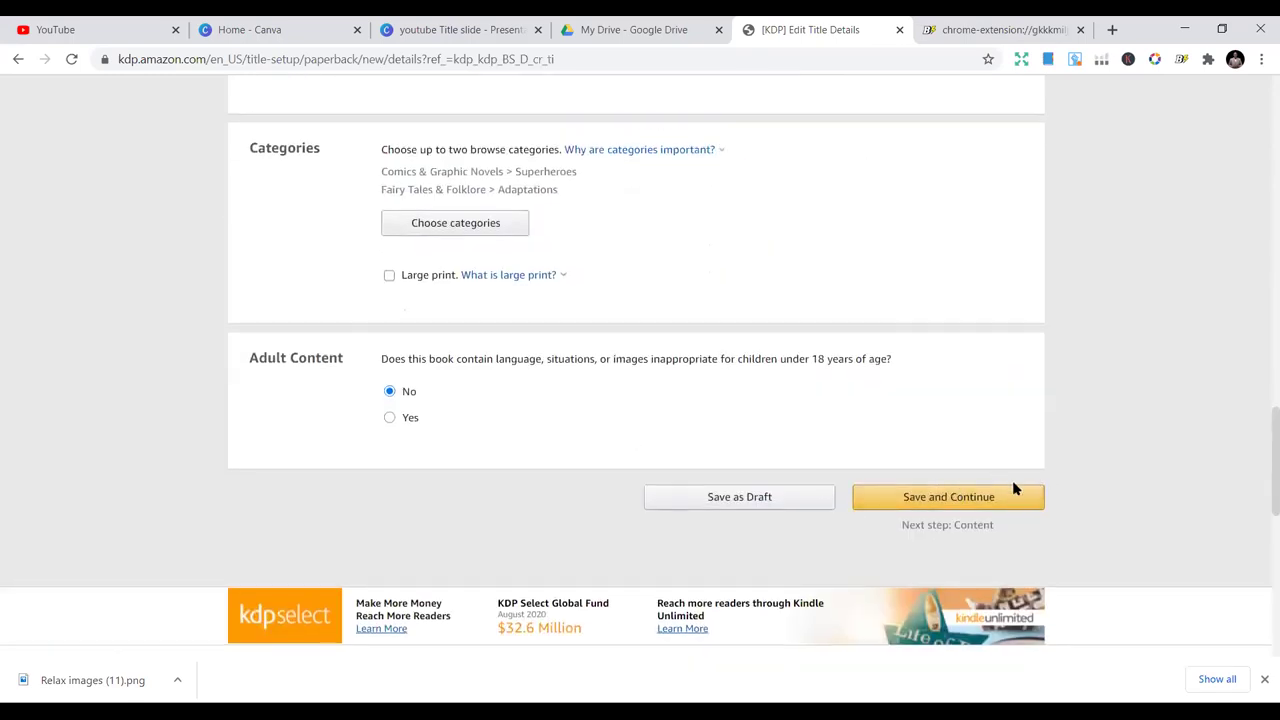
pyautogui.click(924, 497)
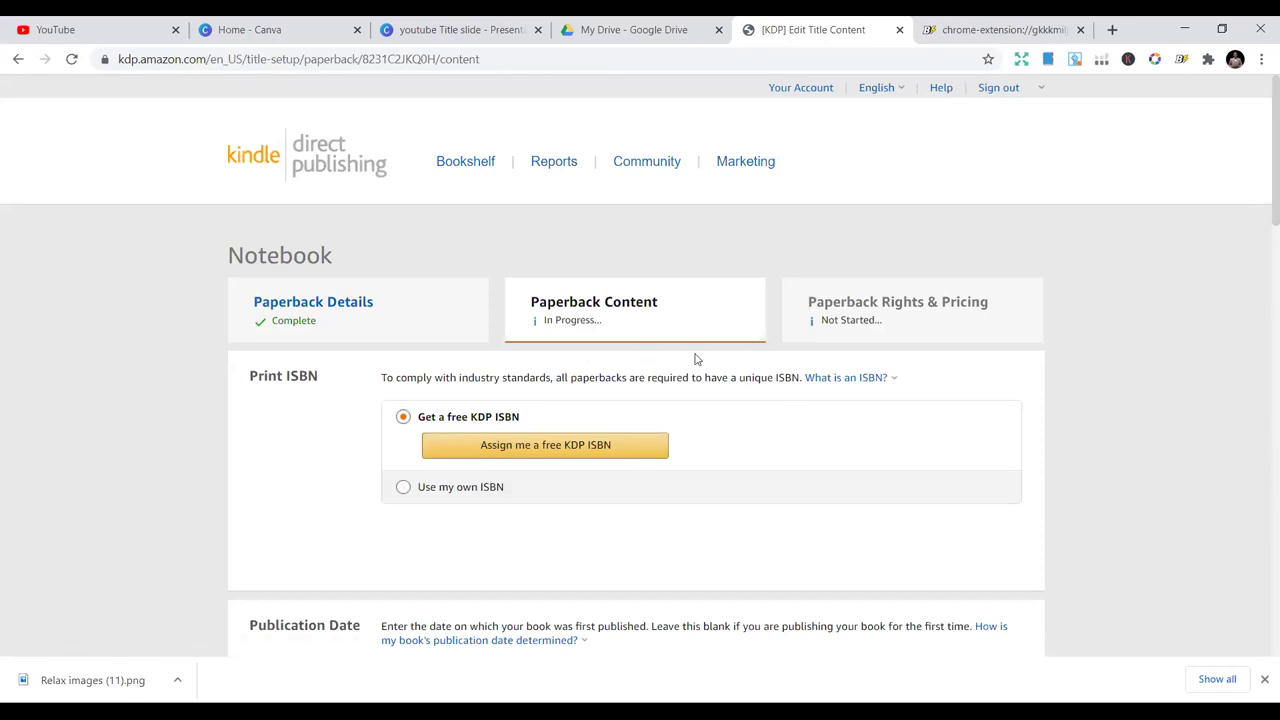
# Assign a free KDP ISBN to the Notebook paperback and check its paper type, trim size, bleed and cover finish
pyautogui.press('Return')
pyautogui.click(816, 420)
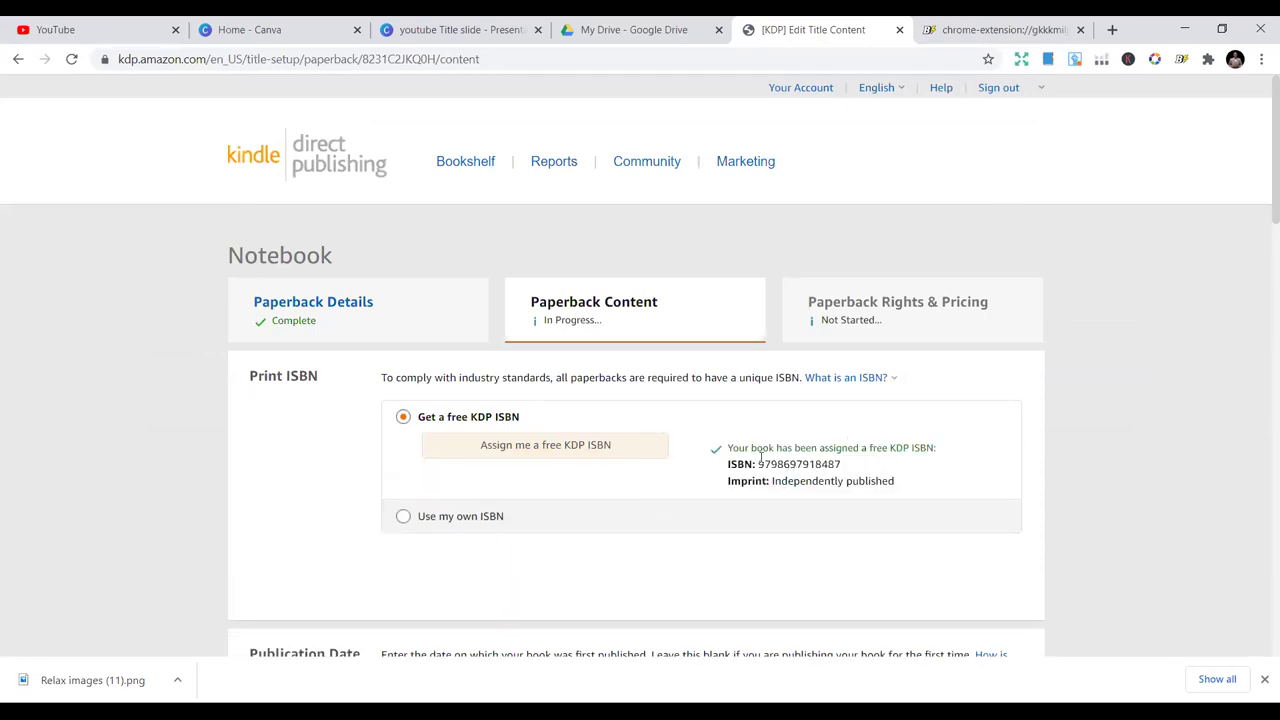
pyautogui.scroll(-3, 737, 480)
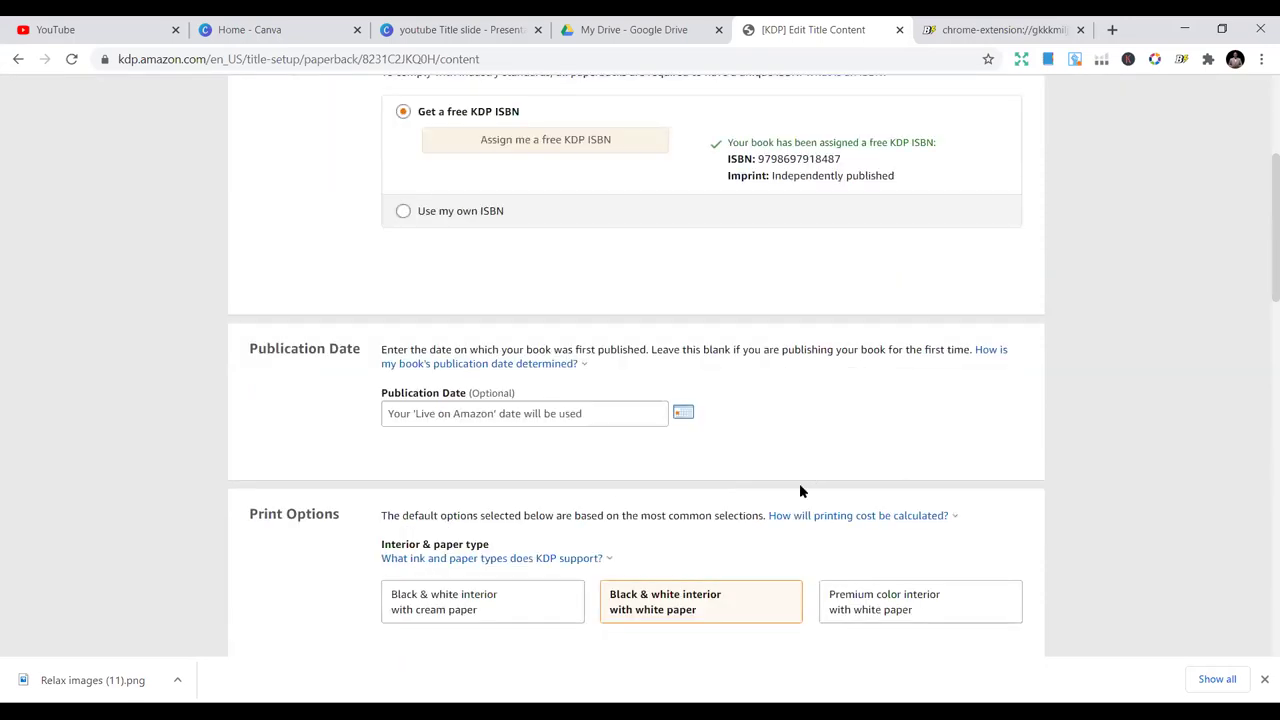
pyautogui.scroll(-3, 790, 485)
pyautogui.scroll(-2, 831, 463)
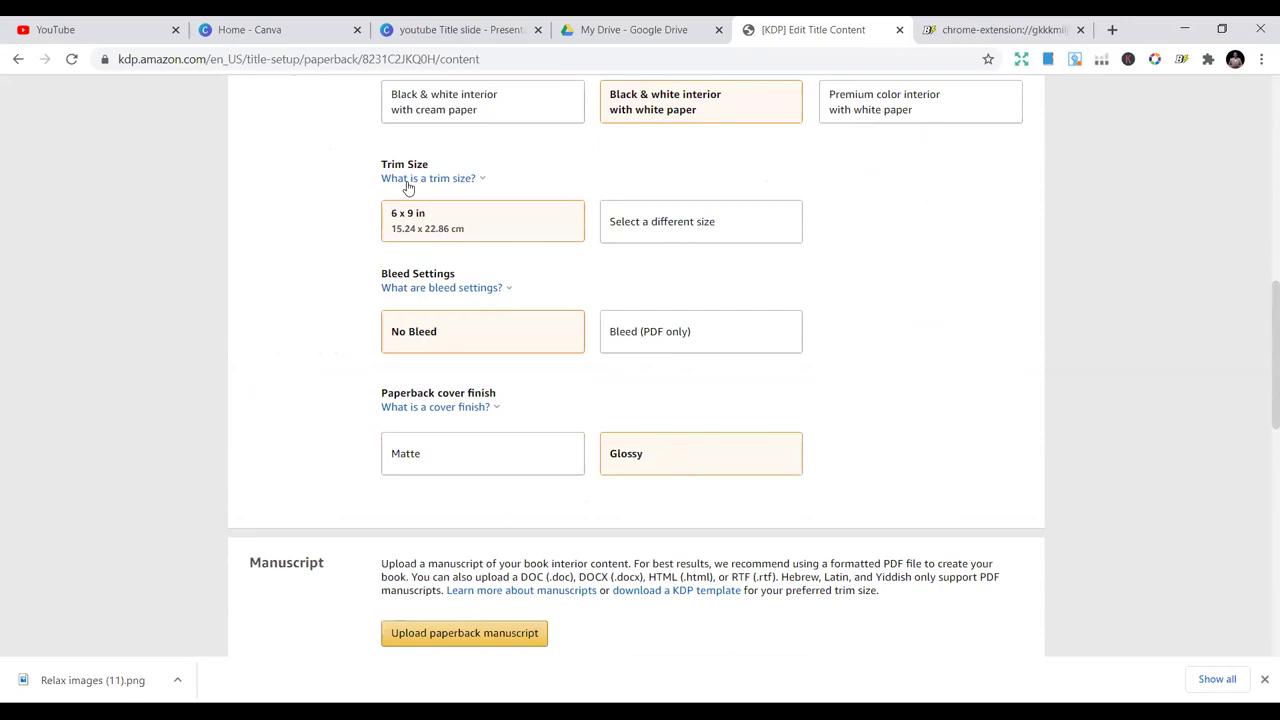
pyautogui.scroll(-4, 660, 485)
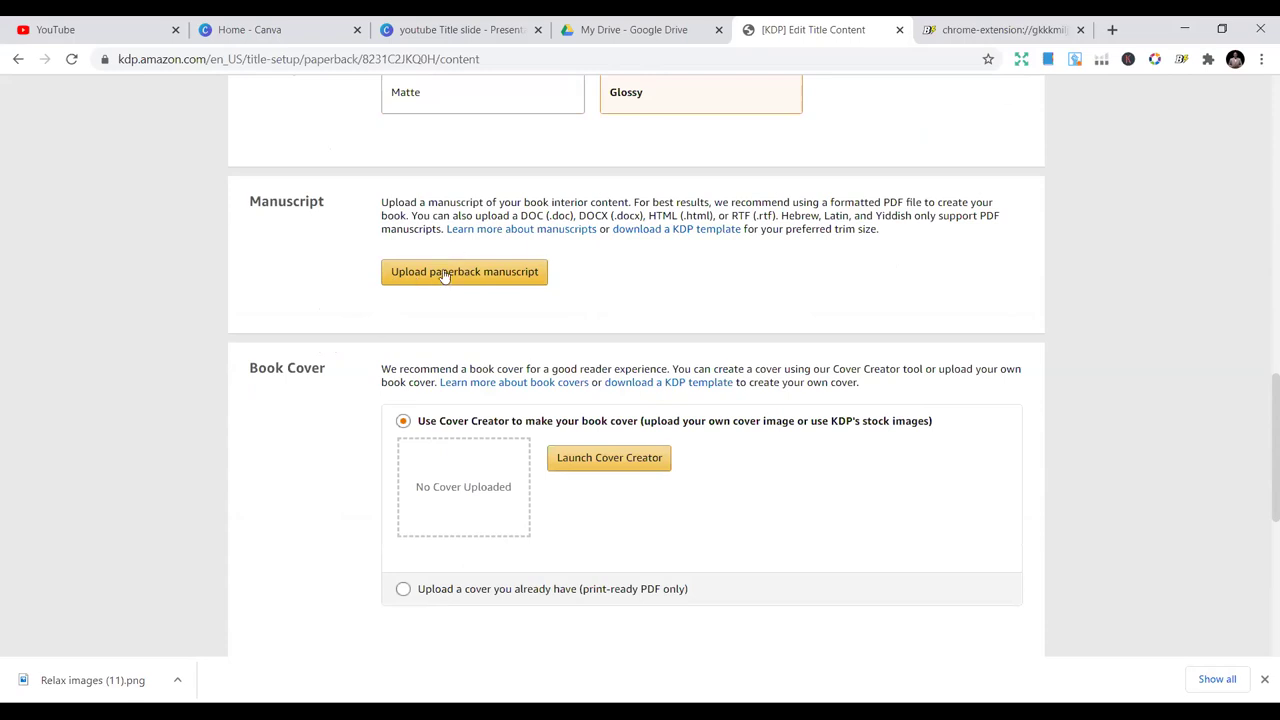
# Set the book cover option to upload an existing print-ready PDF cover and look over the Book Cover section
pyautogui.scroll(-2, 708, 451)
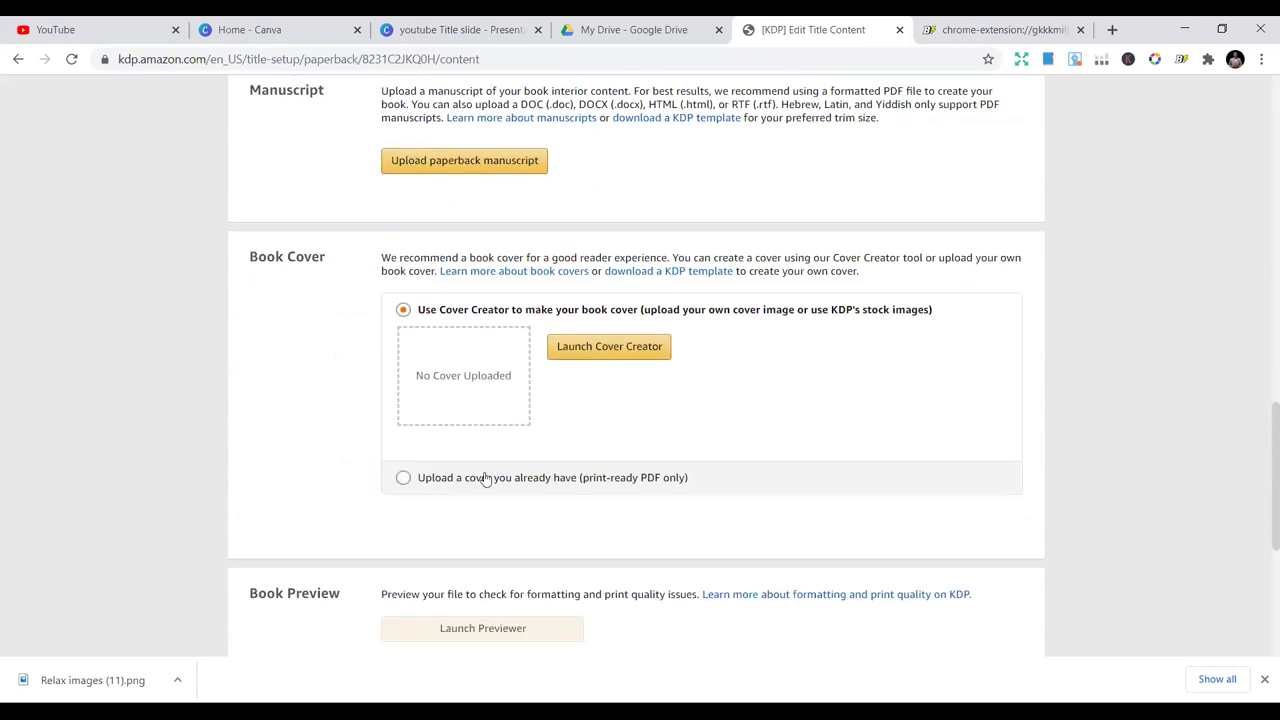
pyautogui.click(488, 478)
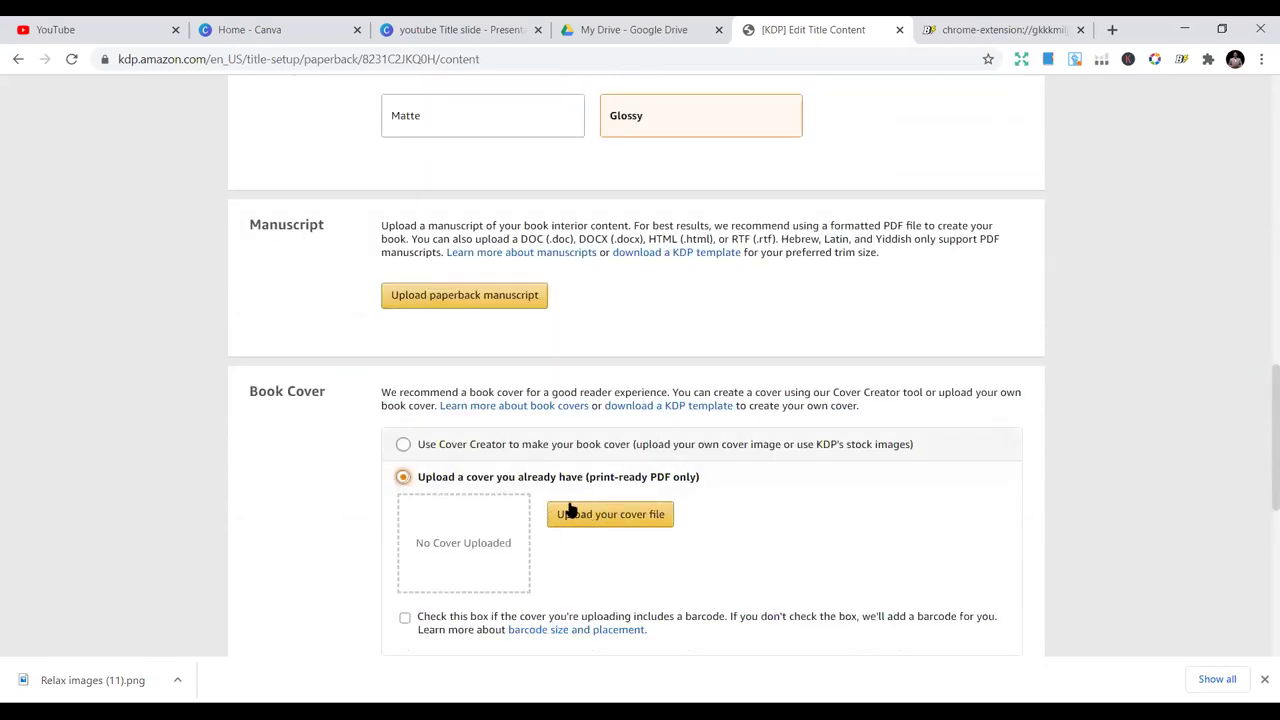
pyautogui.scroll(-3, 597, 503)
pyautogui.scroll(-1, 607, 443)
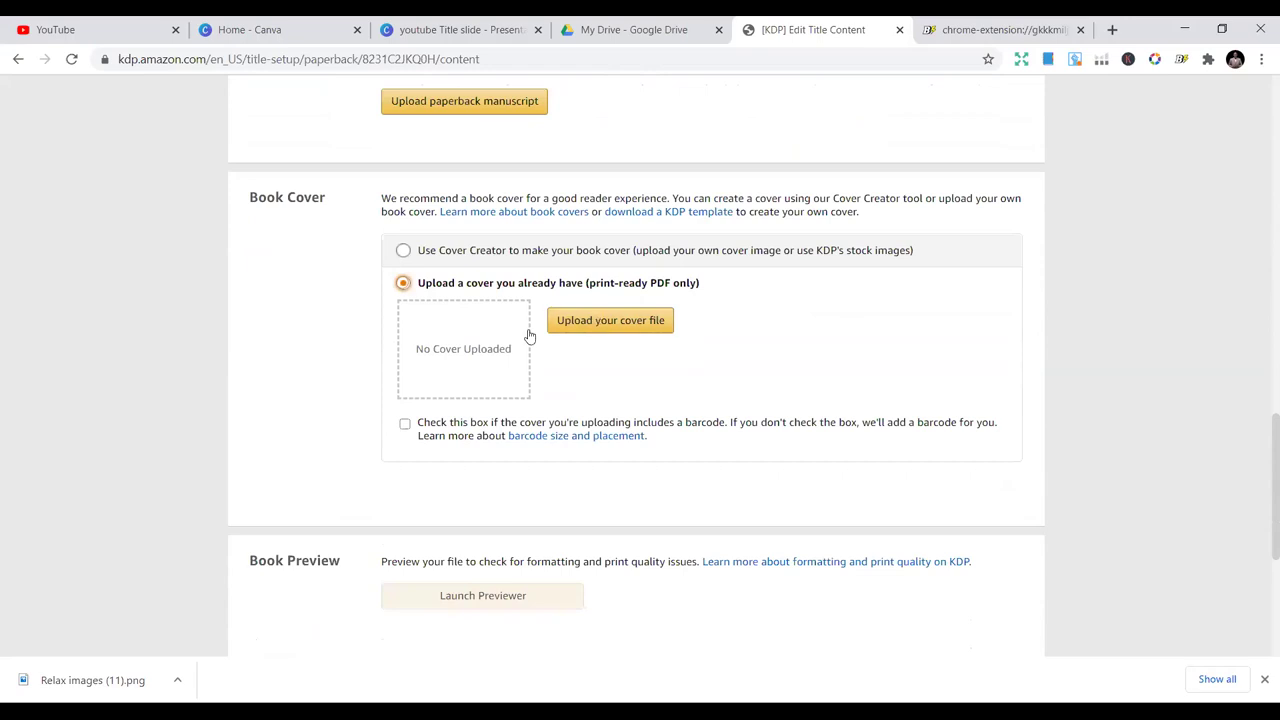
pyautogui.scroll(-2, 452, 390)
# Return to the Paperback Details page, saving the unsaved content changes
pyautogui.scroll(10, 452, 390)
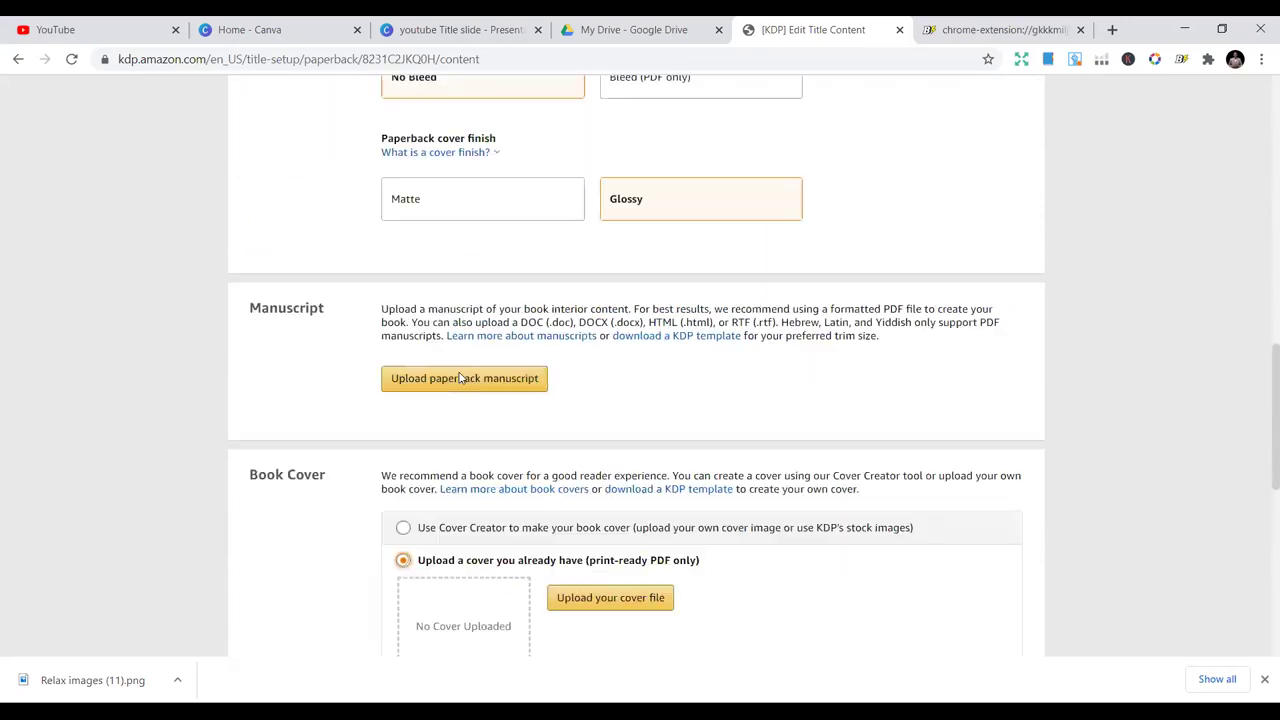
pyautogui.scroll(4, 303, 248)
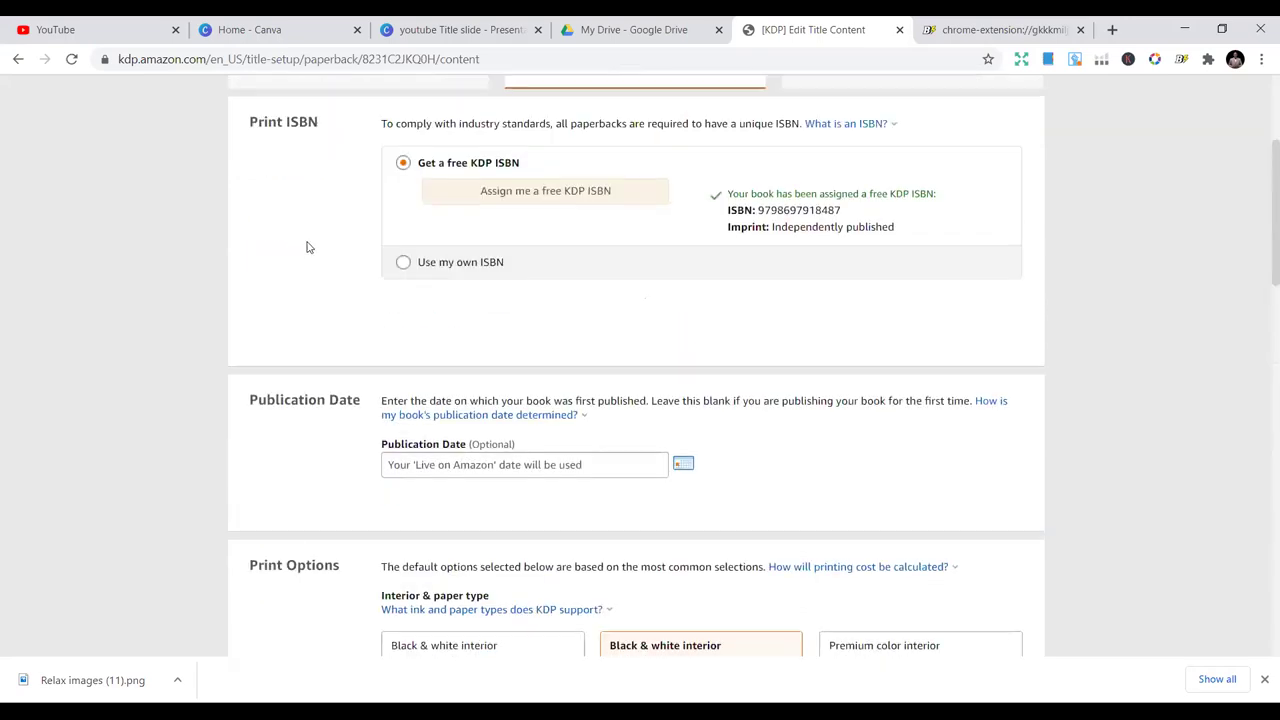
pyautogui.click(293, 306)
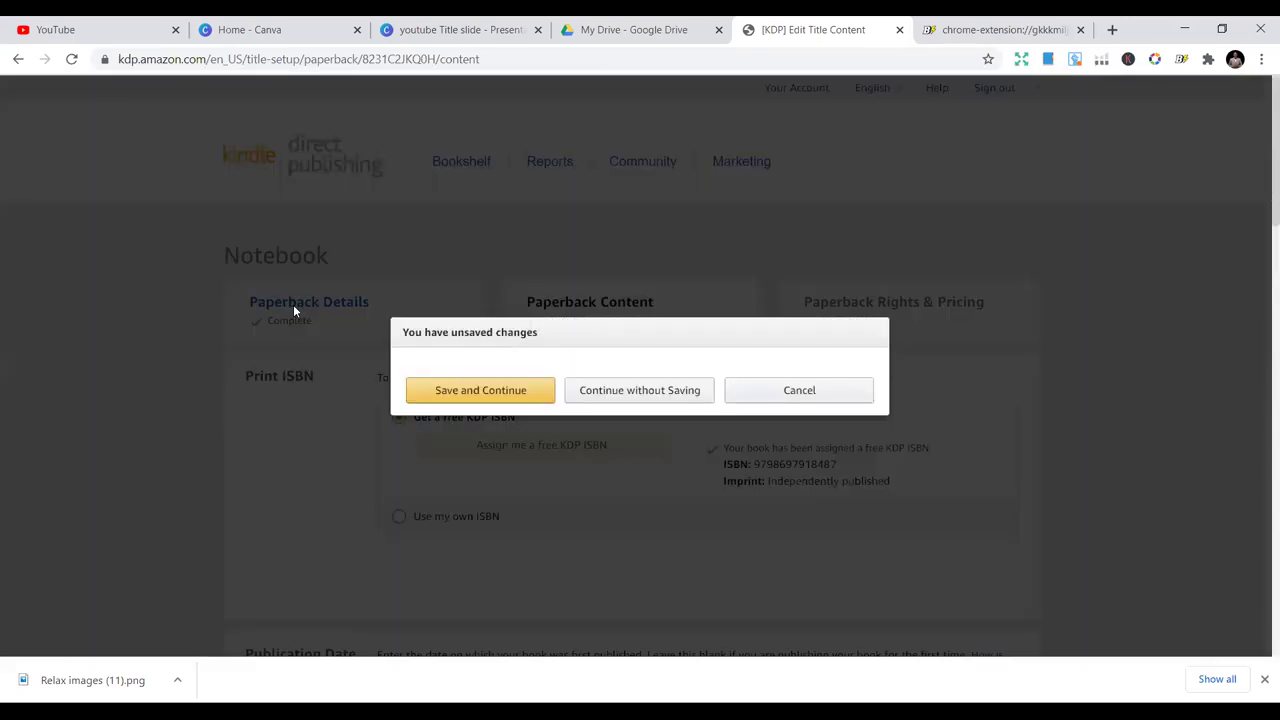
pyautogui.click(490, 398)
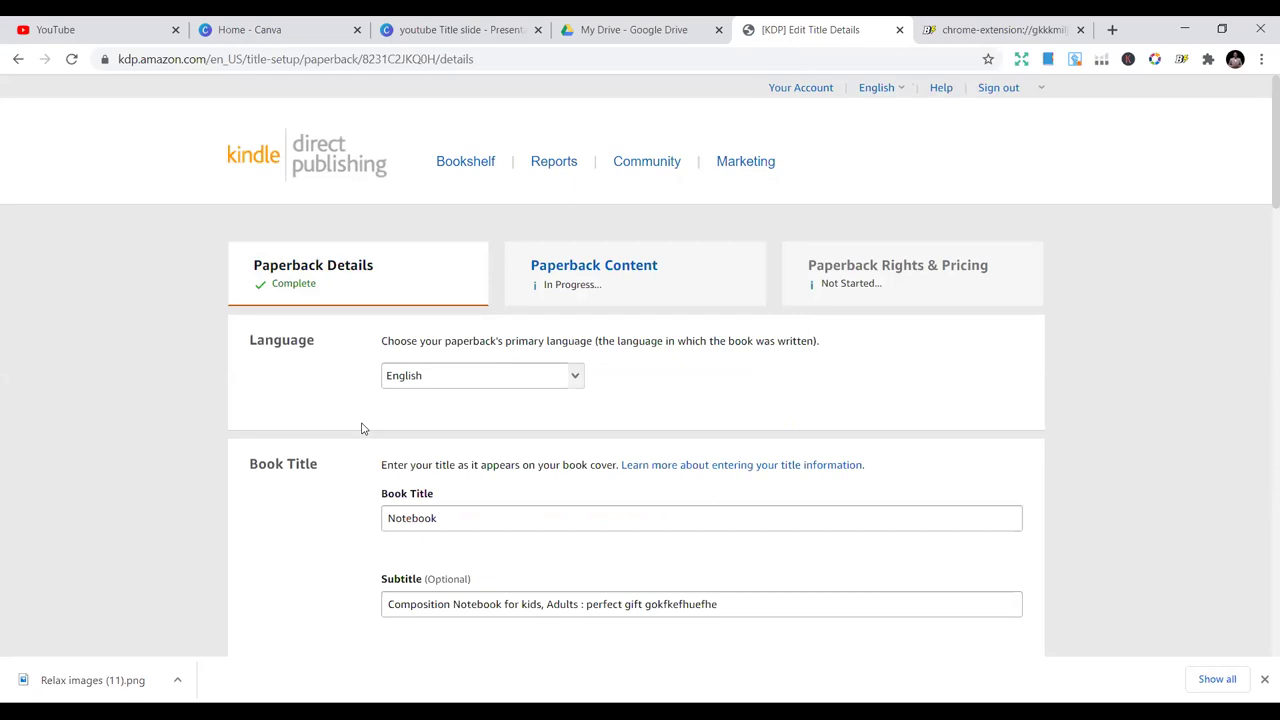
# Clear the entire subtitle in the paperback details and undo the deletion
pyautogui.scroll(-2, 617, 491)
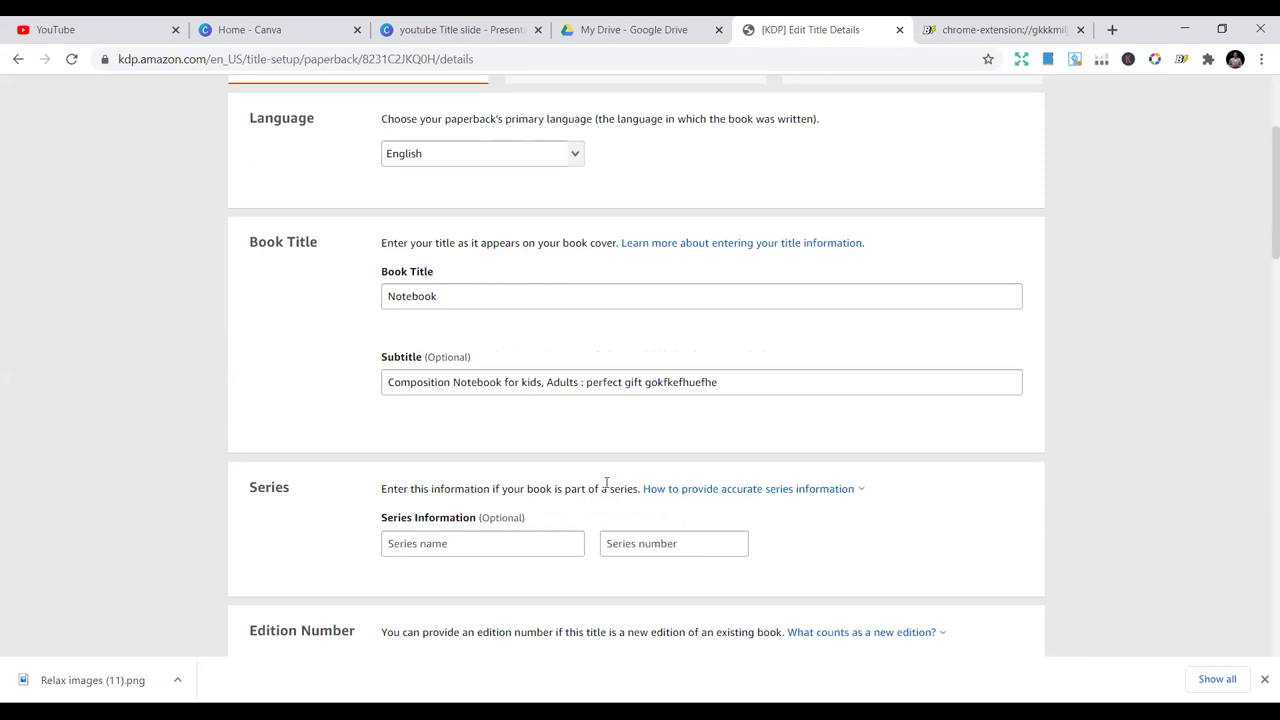
pyautogui.click(574, 385)
pyautogui.hotkey('ctrl', 'a')
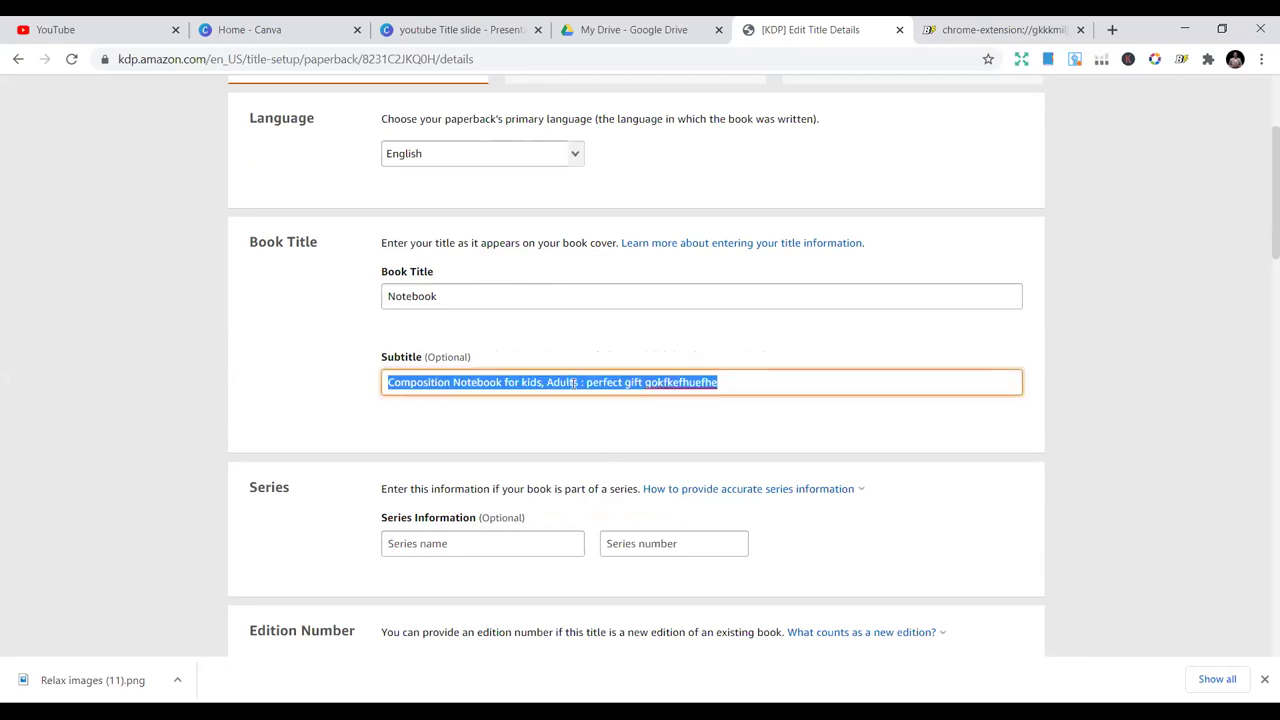
pyautogui.rightClick(574, 383)
pyautogui.click(620, 447)
pyautogui.click(600, 385)
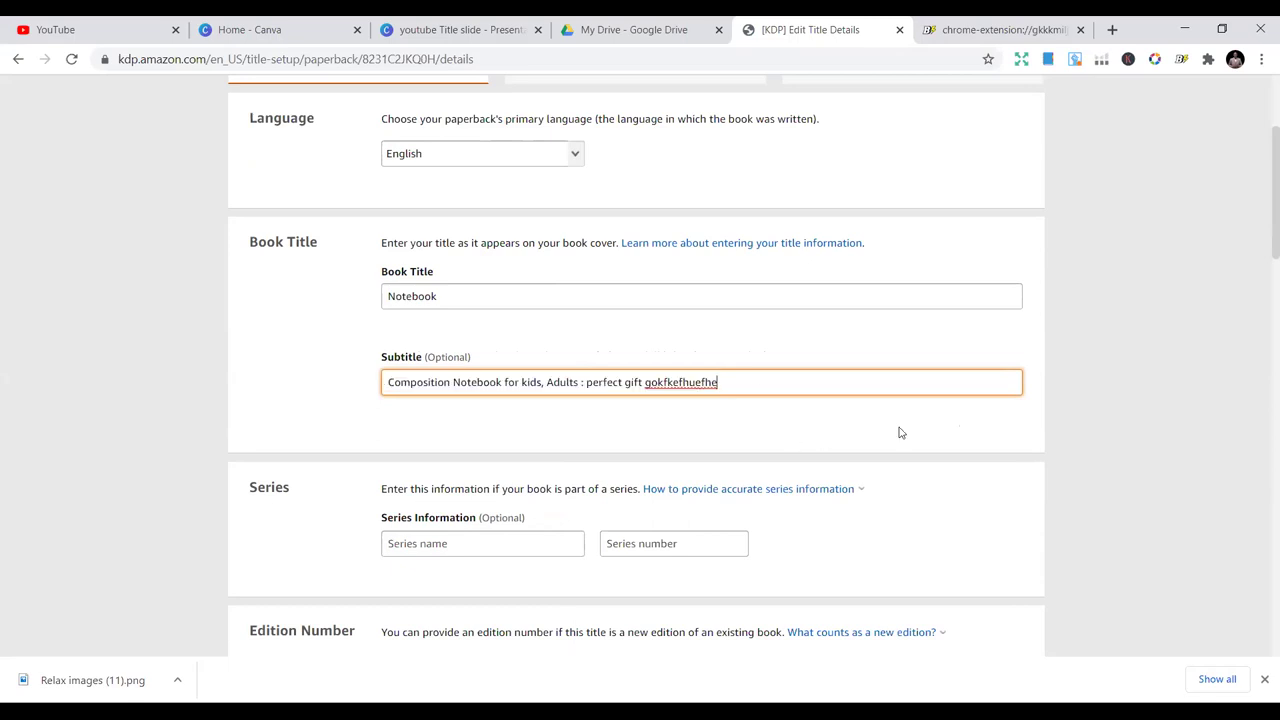
pyautogui.hotkey('ctrl', 'a')
pyautogui.press('BackSpace')
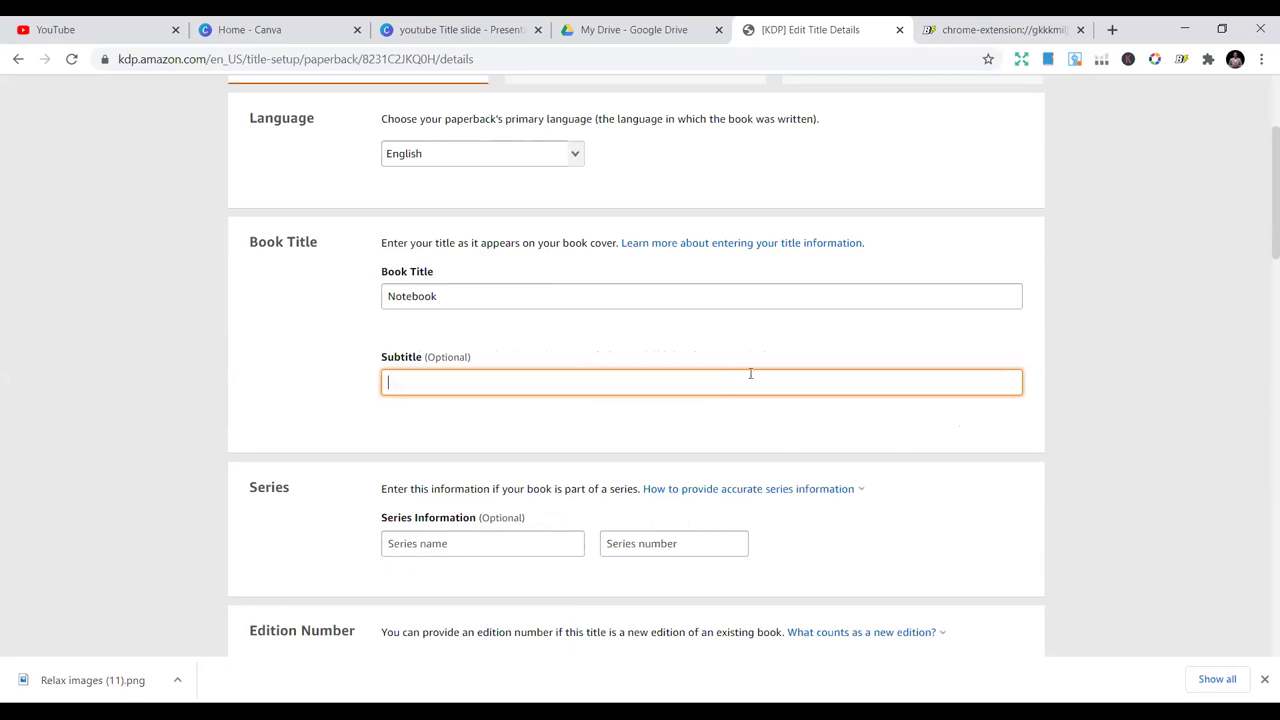
pyautogui.hotkey('ctrl', 'z')
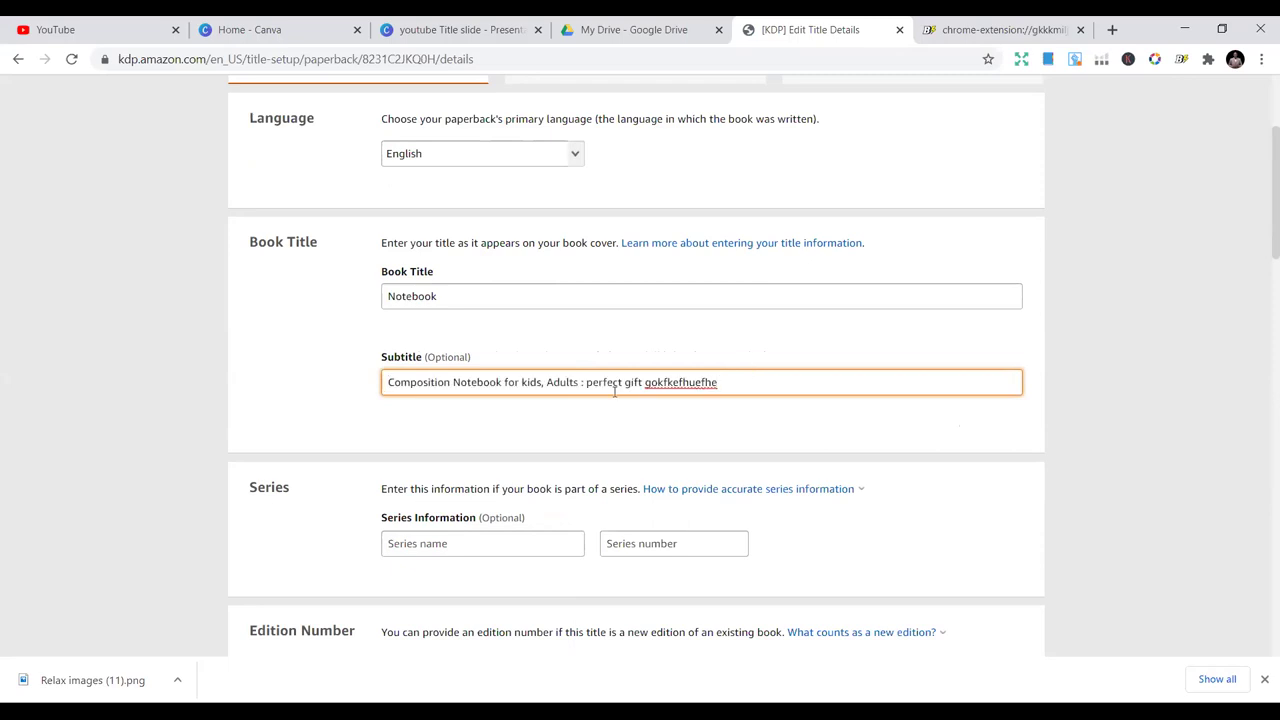
# Close the Book Bolt extension page and return to the beginning of the KDP paperback details
pyautogui.click(995, 27)
pyautogui.hotkey('ctrl', 'w')
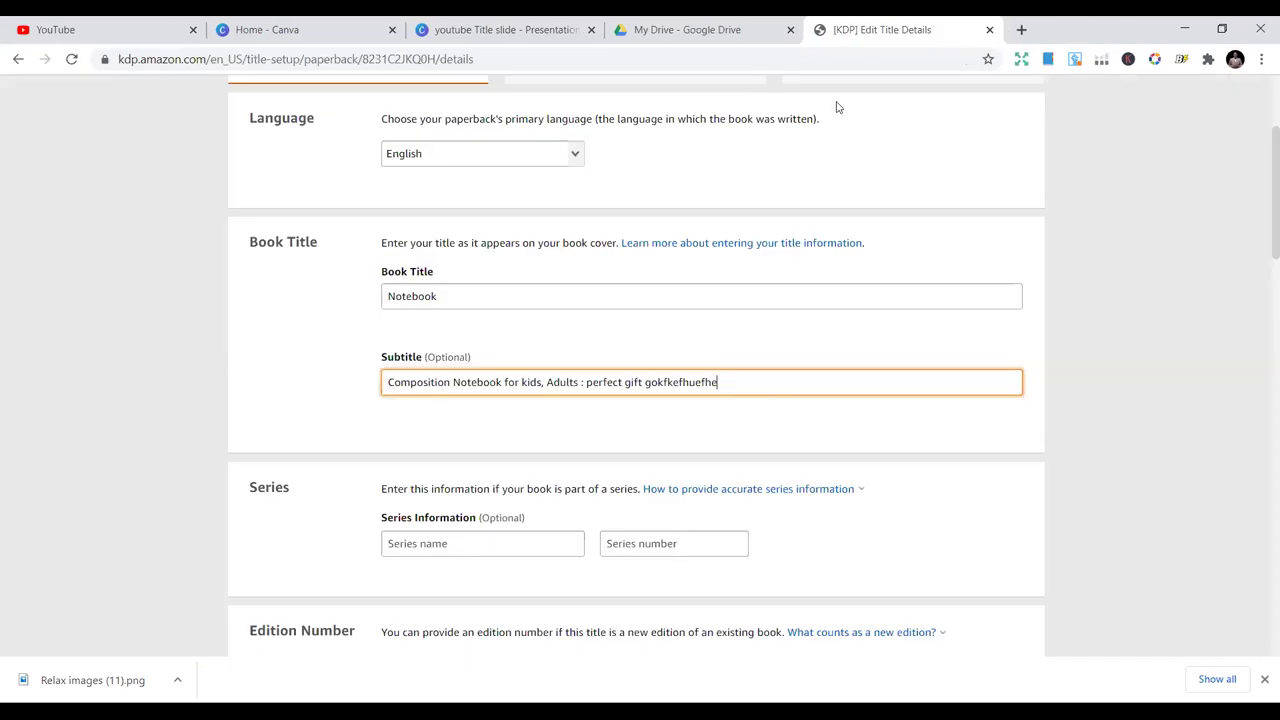
pyautogui.scroll(2, 851, 331)
pyautogui.scroll(1, 851, 331)
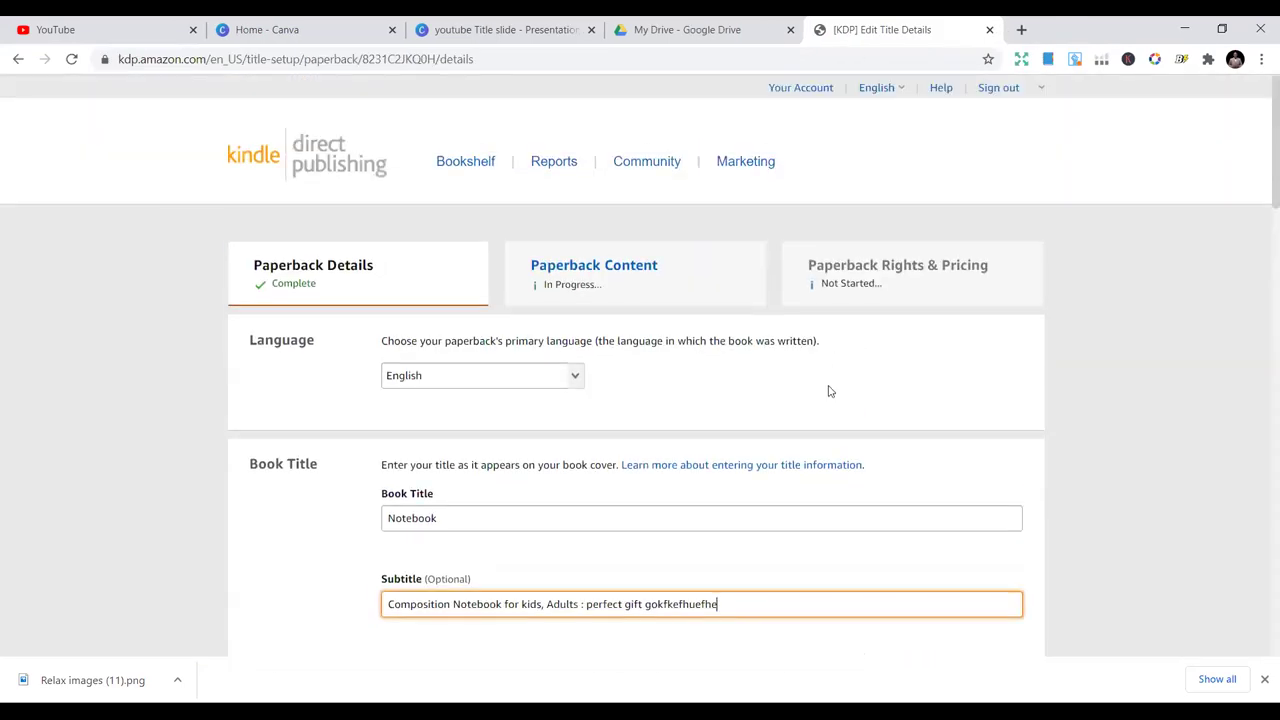